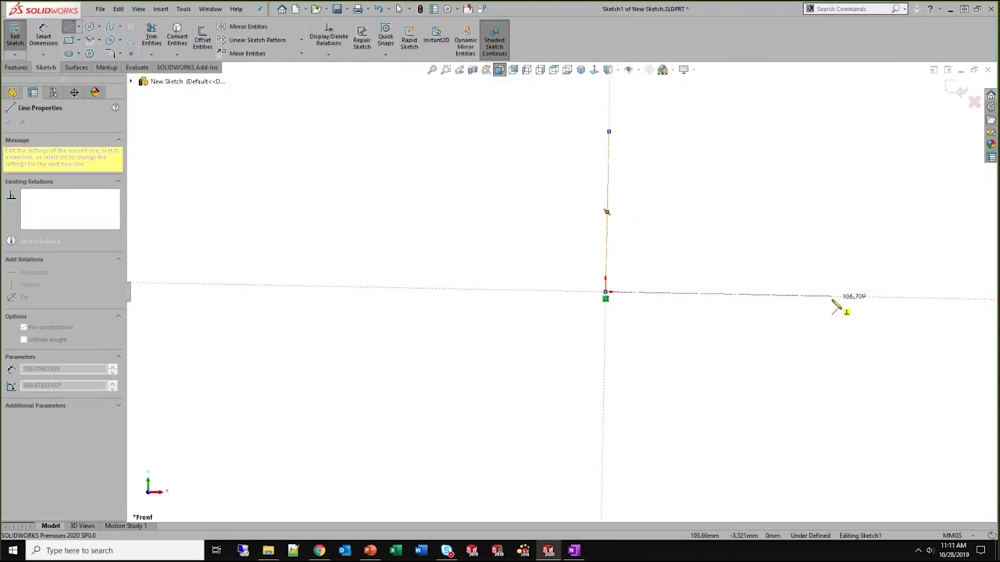
Finish the construction line from the origin as horizontal, about 68 mm long, and make the upright construction line vertical
left_click(752, 293)
key("Escape")
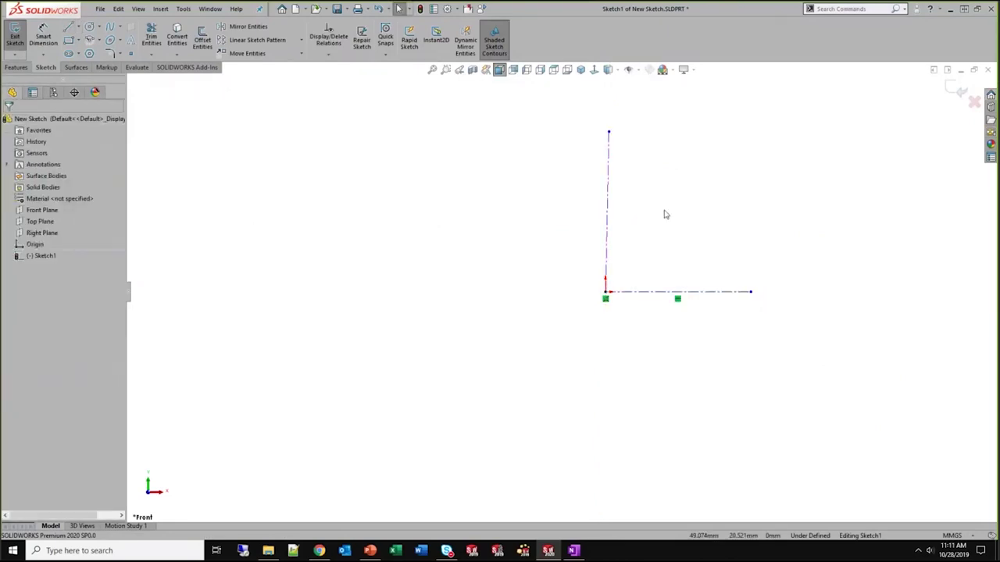
left_click(612, 174)
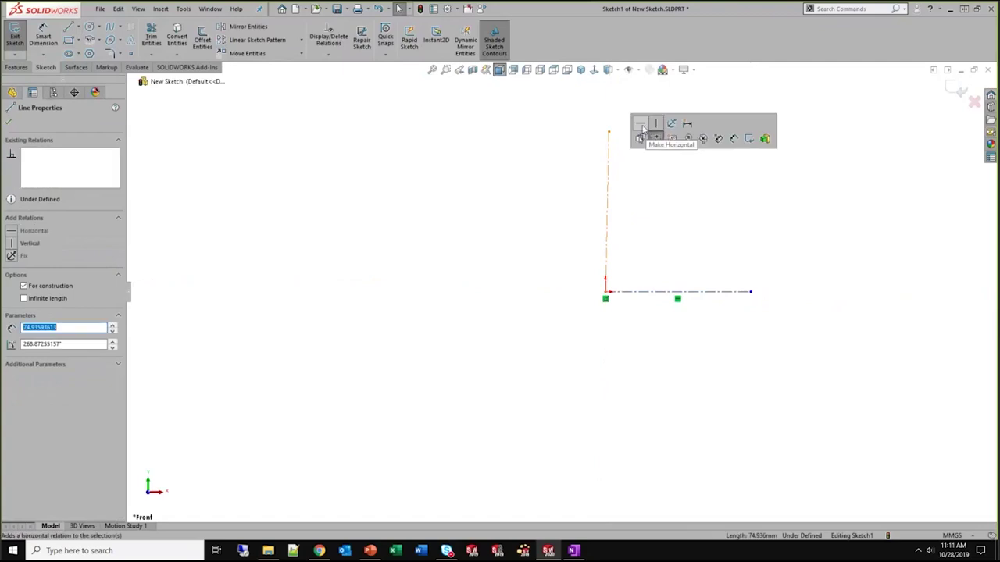
left_click(655, 123)
key("Escape")
Draw a slanted line upward from the horizontal construction line's end and continue it with an inward tangent arc of about 12.5 mm radius
key("s")
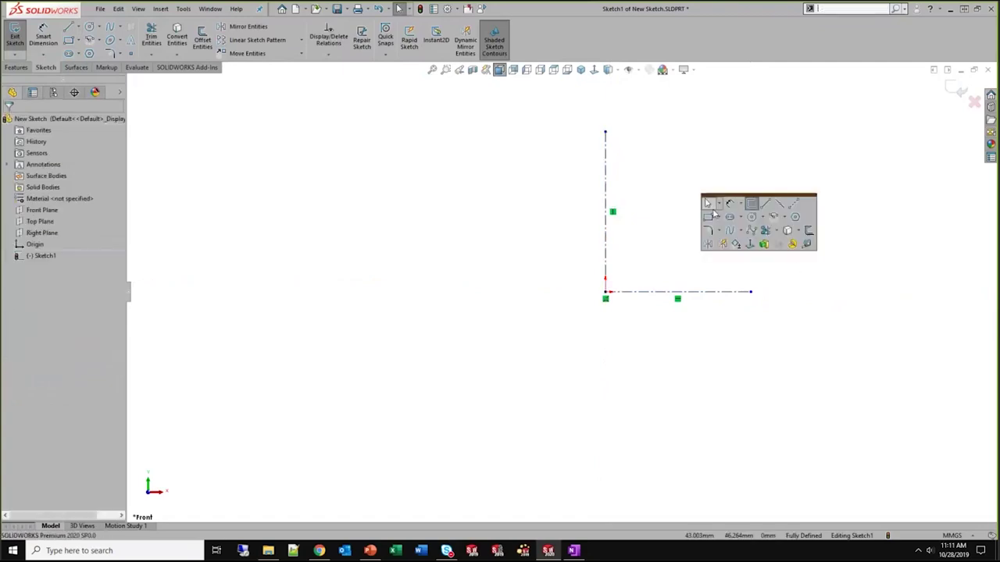
left_click(766, 206)
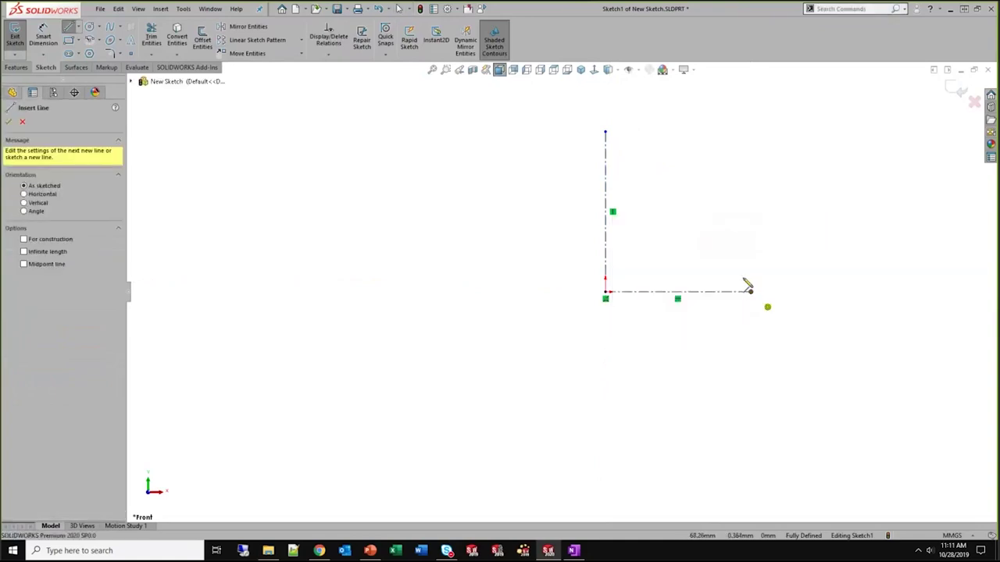
left_click(750, 291)
left_click(670, 164)
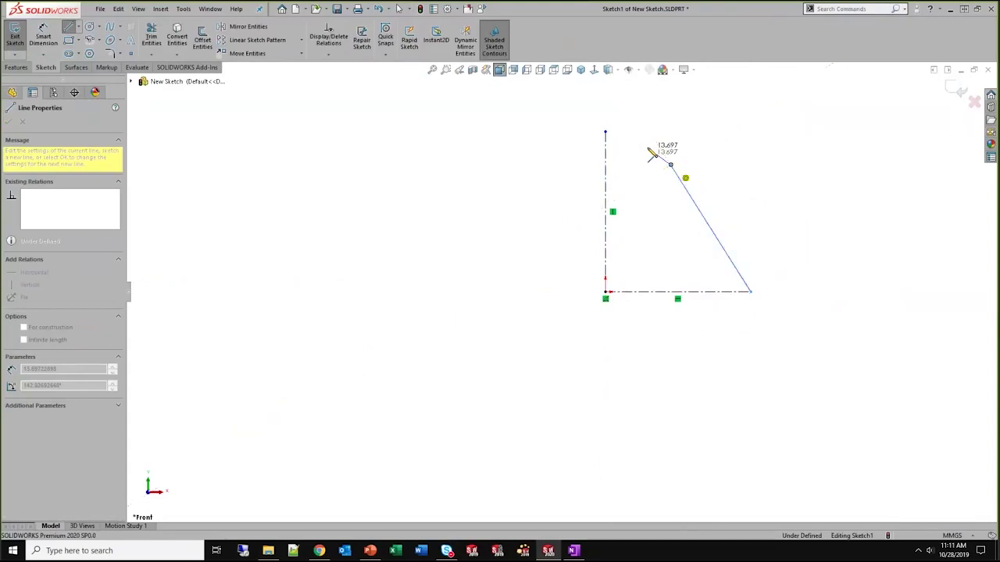
key("a")
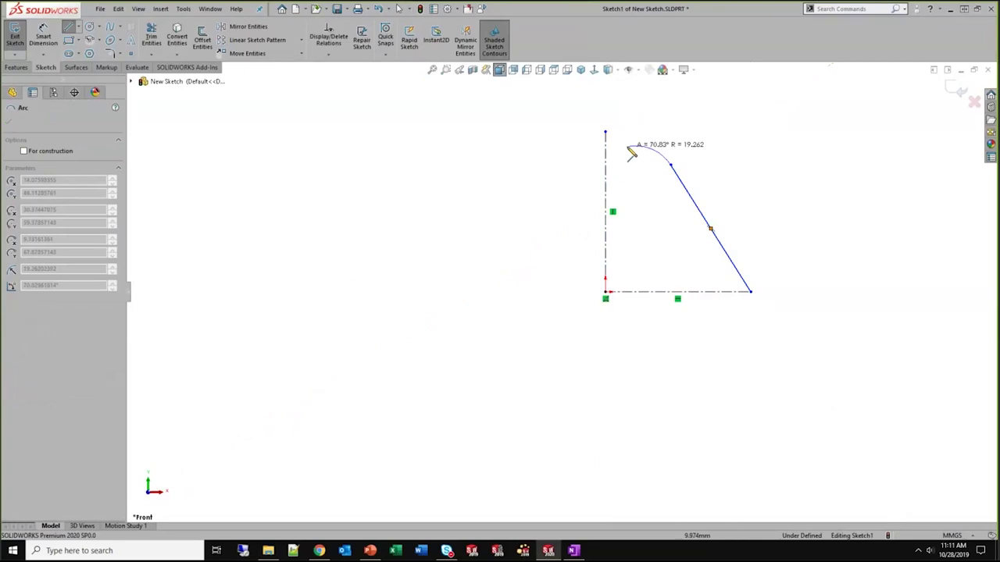
key("a")
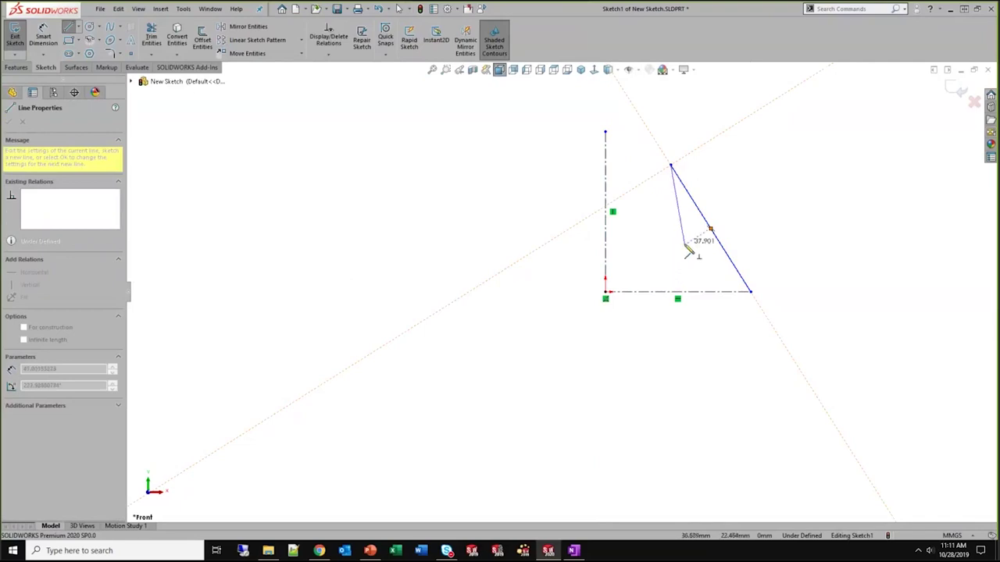
key("a")
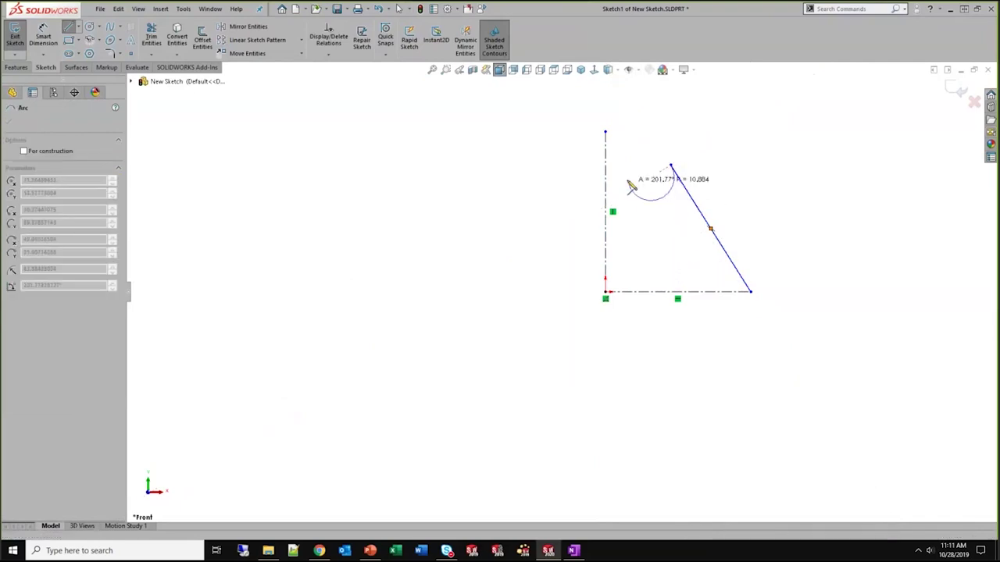
left_click(635, 203)
key("Escape")
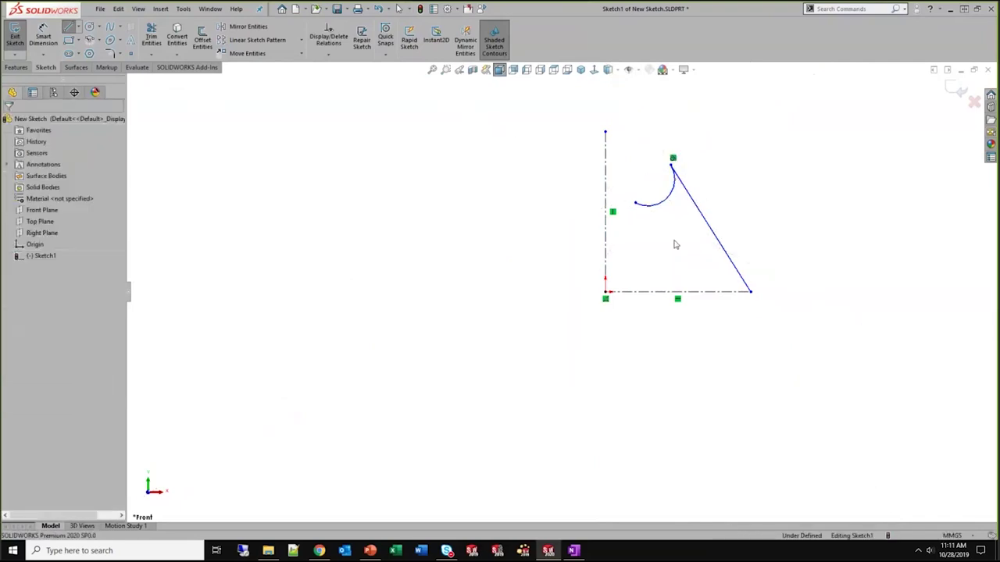
Reverse the arc's endpoint tangency and reshape the arc so it bulges outward and levels off toward the vertical construction line
right_click(669, 201)
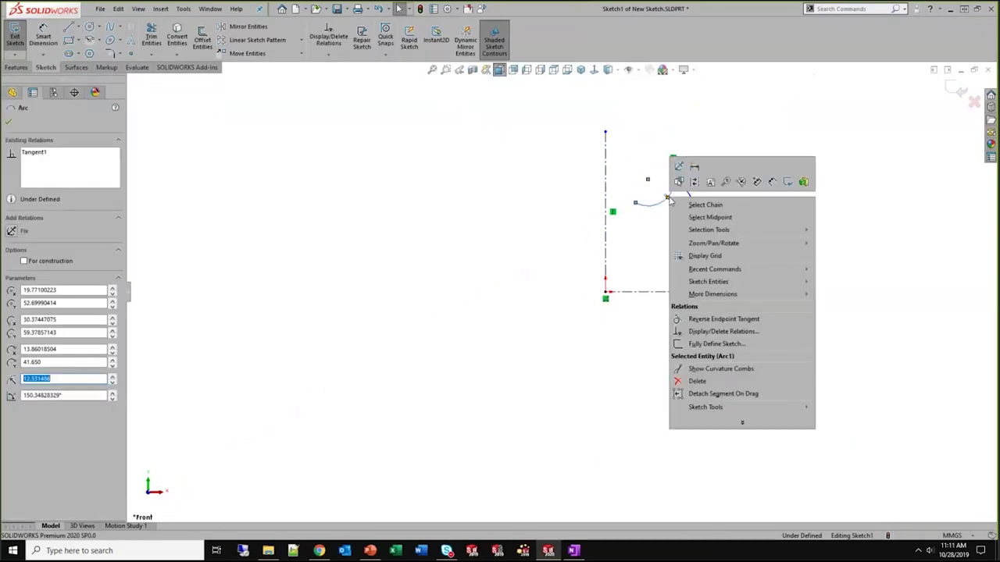
left_click(787, 323)
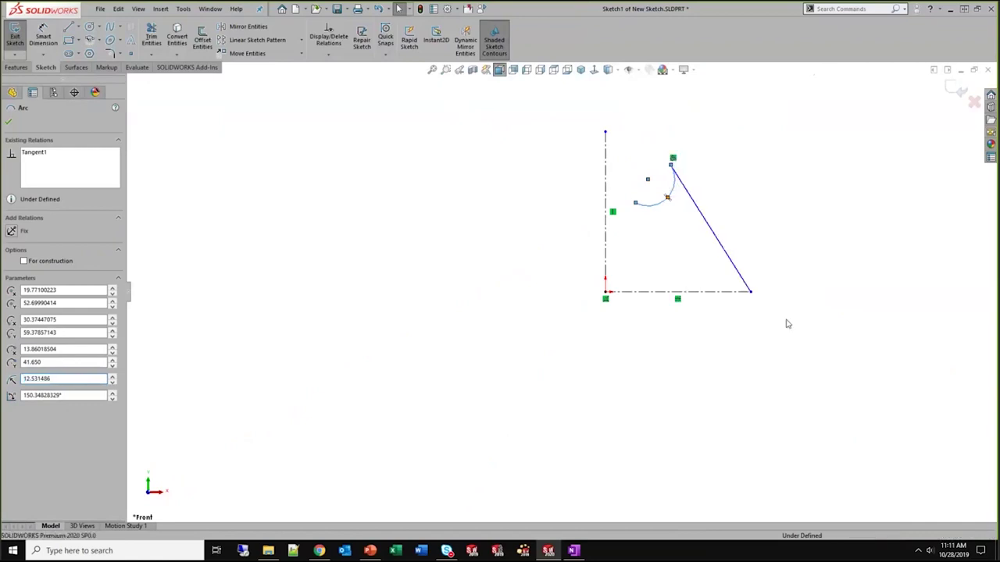
key("Escape")
left_click_drag(633, 202, 695, 180)
left_click(756, 188)
left_click_drag(638, 152, 646, 153)
left_click(647, 192)
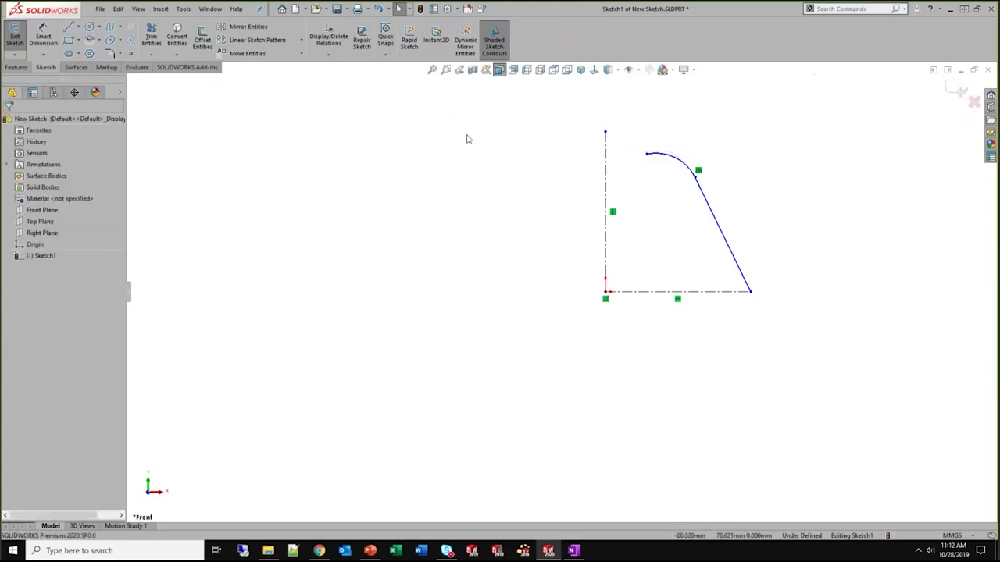
Draw a horizontal line about 19 mm long from the arc's free end to the vertical construction line
key("s")
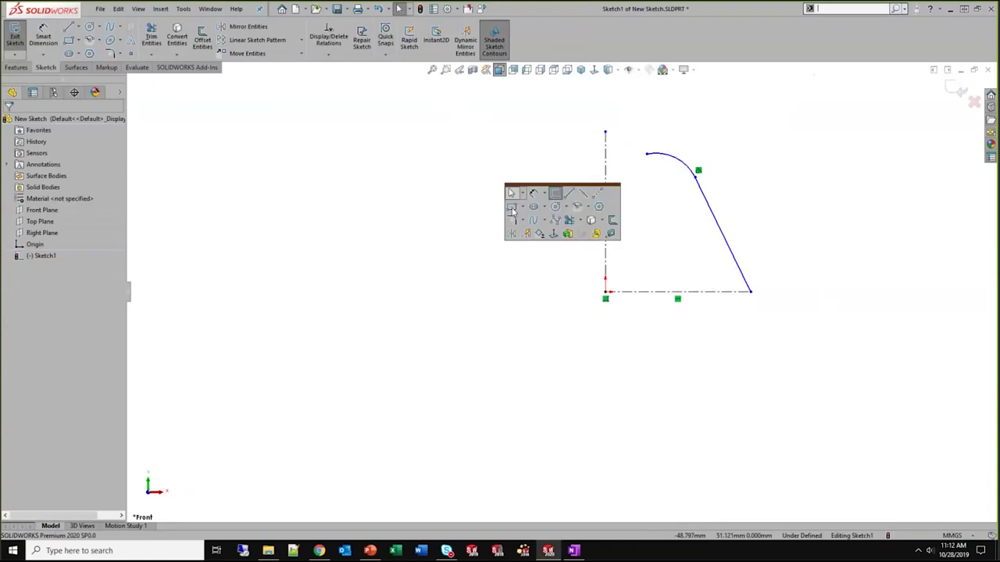
left_click(575, 195)
left_click(647, 155)
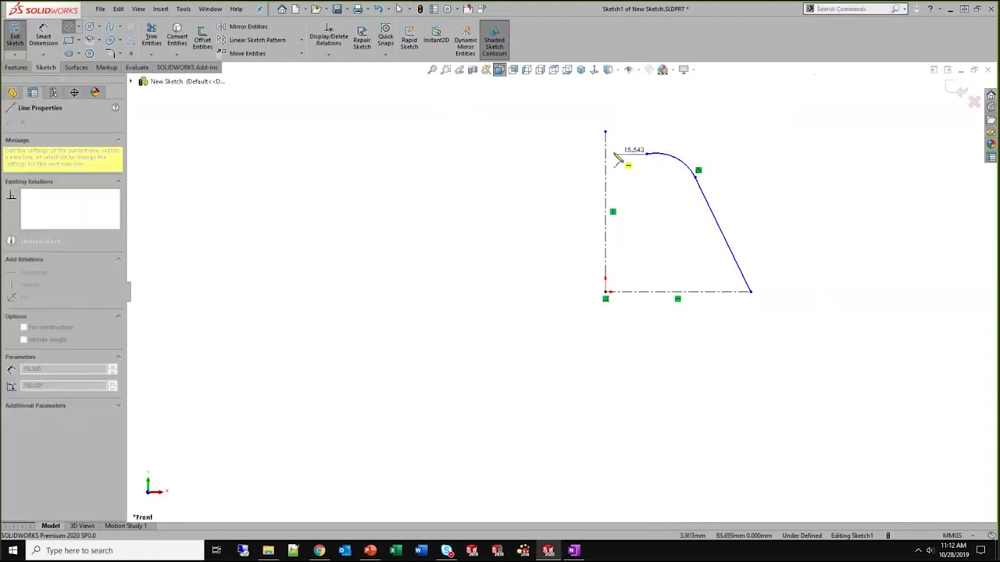
left_click(606, 154)
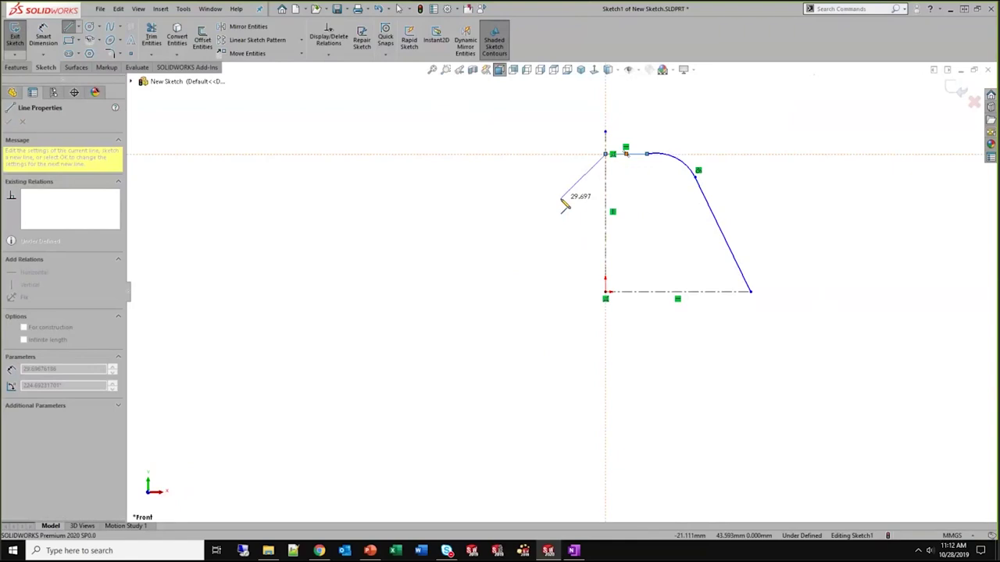
key("Escape")
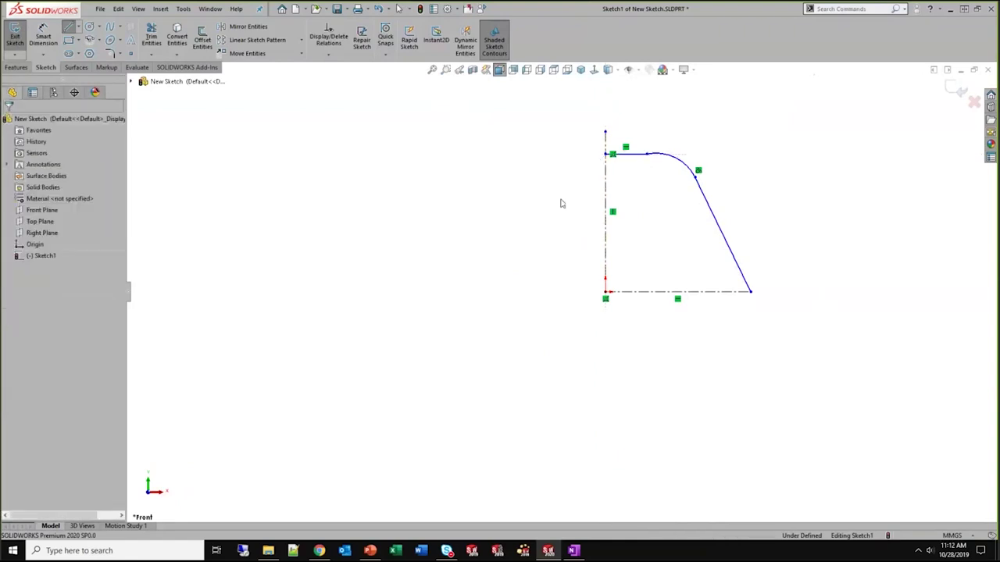
Try making the short top line and the arc tangent by selecting both curves
scroll(633, 187, "down", 3)
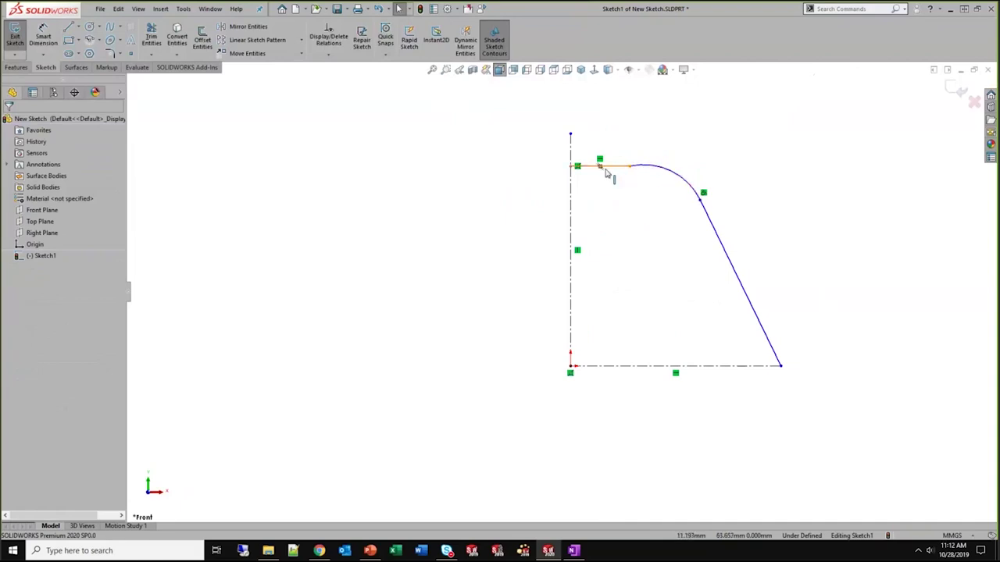
left_click(607, 170)
left_click(645, 168, "ctrl")
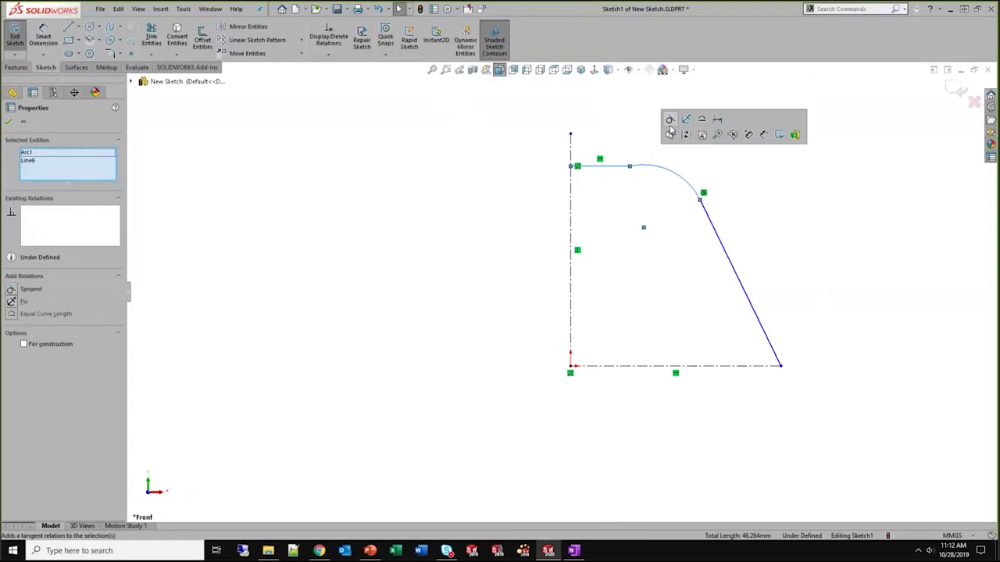
left_click(669, 122)
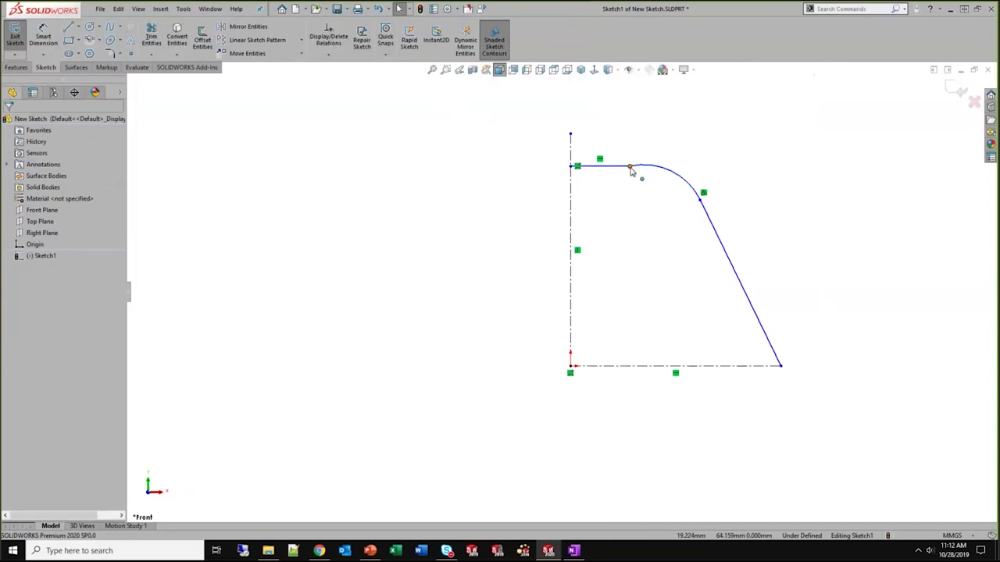
Apply a tangent relation at the endpoint shared by the top horizontal line and the arc
left_click(630, 167)
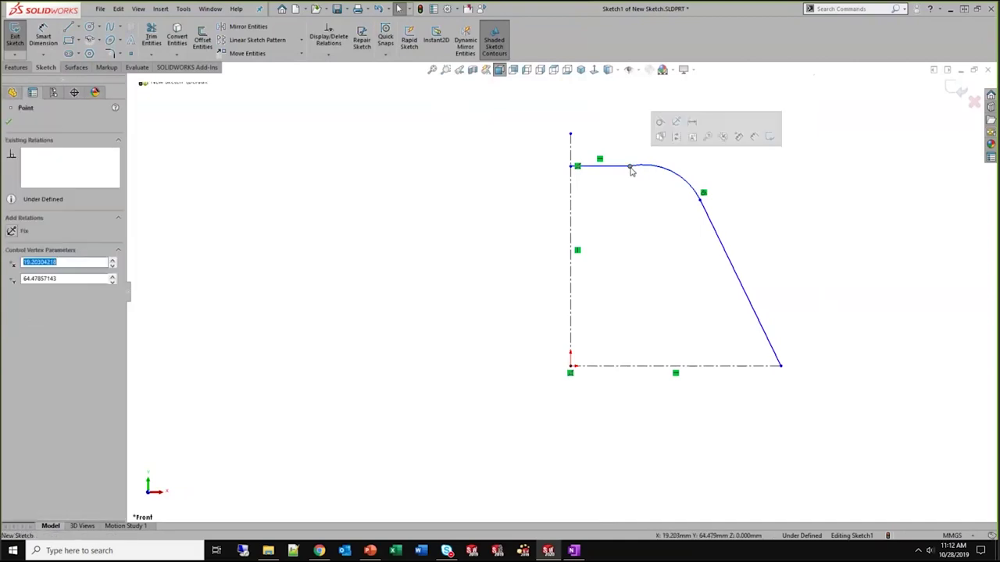
left_click(660, 124)
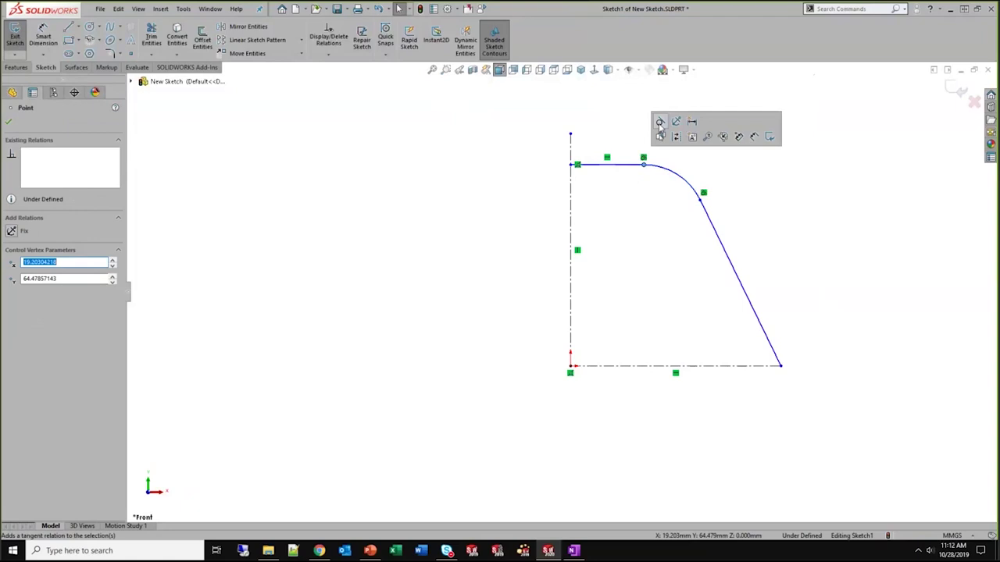
left_click(665, 282)
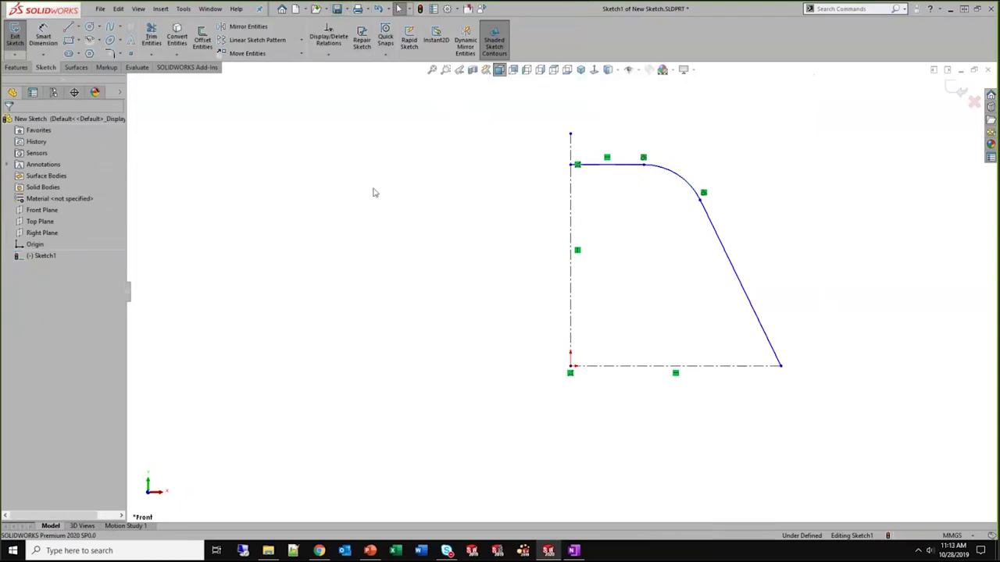
Open the Support Bar-mirror part and start editing 3DSketch1
key("ctrl+F2")
left_click(295, 232)
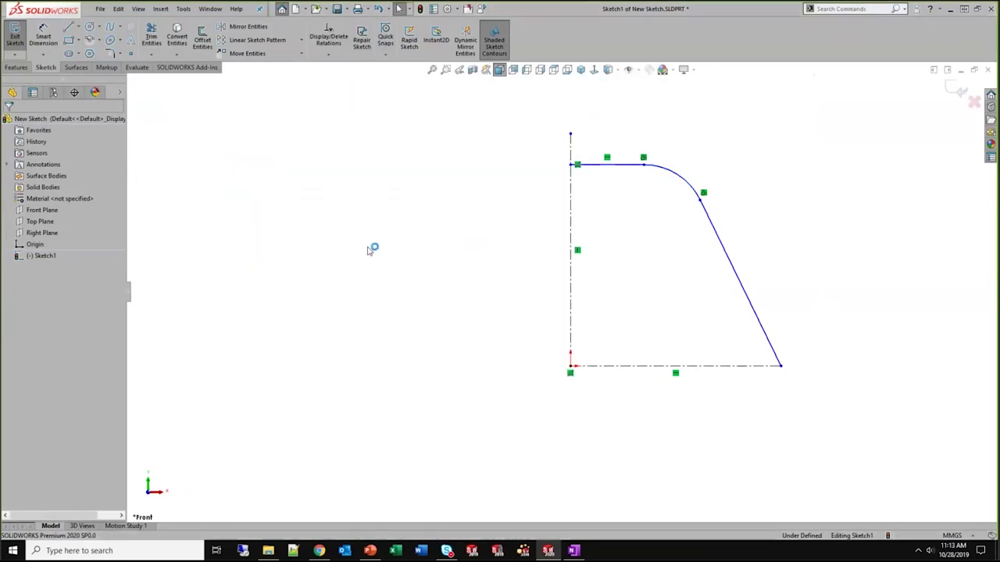
key("f")
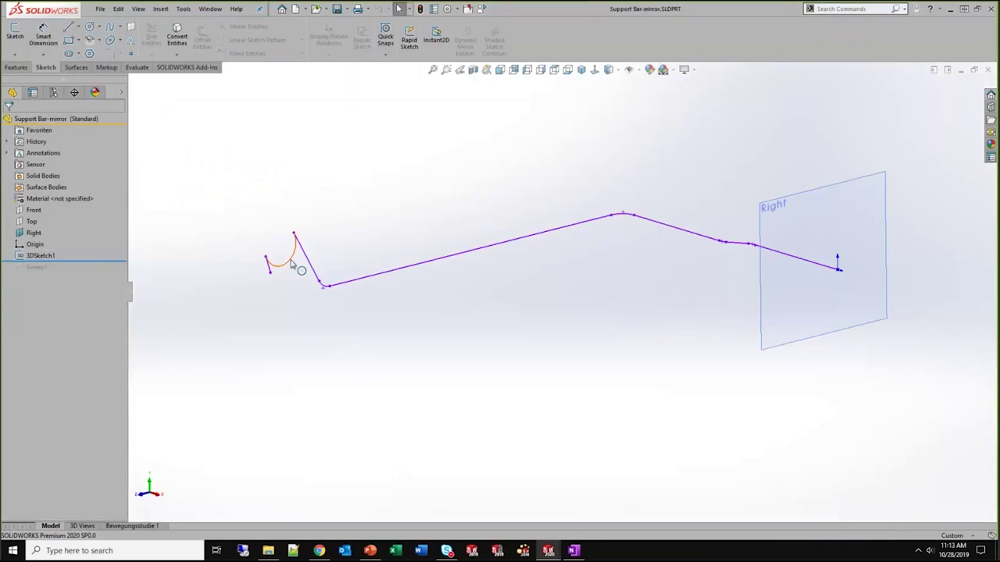
right_click(39, 255)
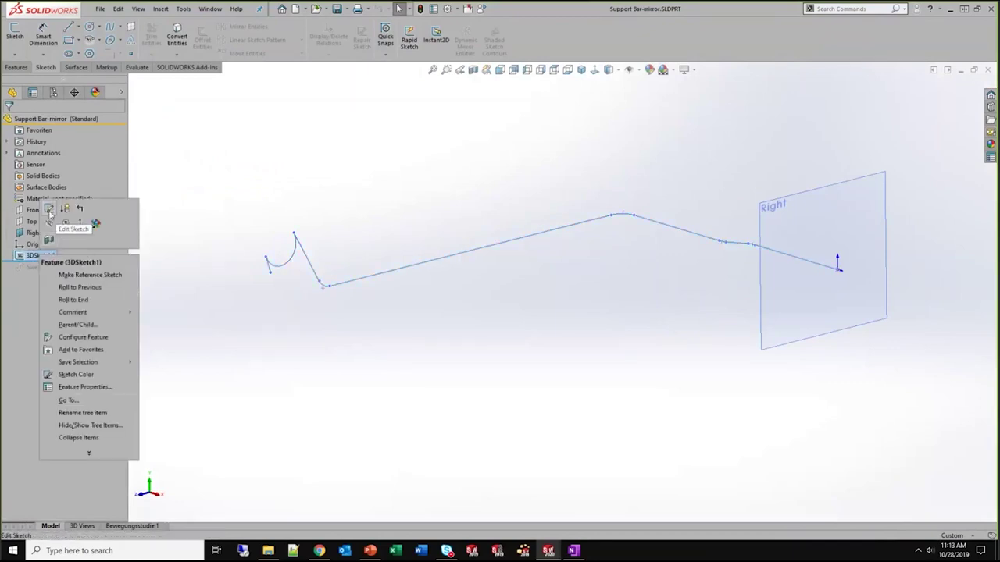
left_click(34, 221)
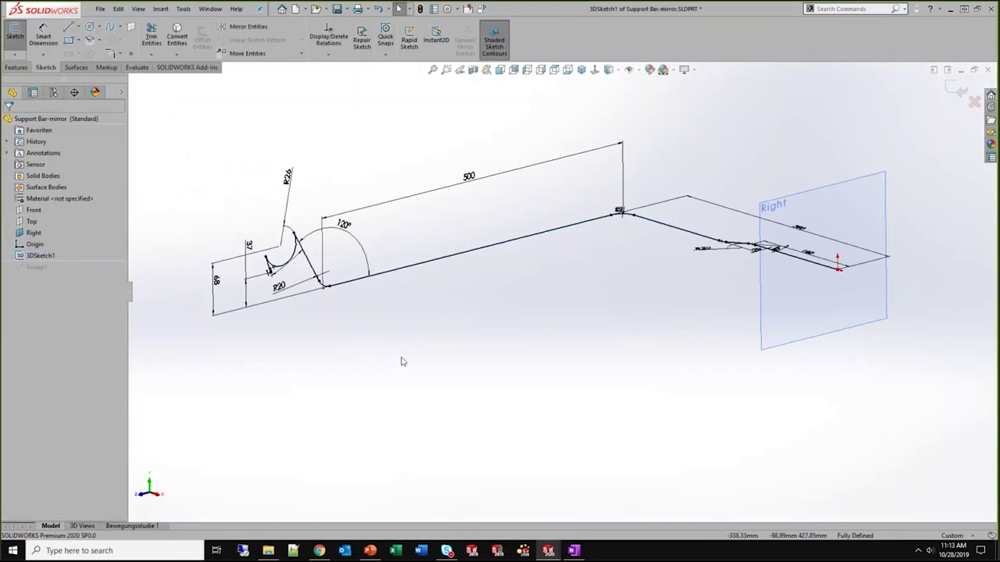
Reverse the endpoint tangency of the R26 hook arc at the bar's free end
scroll(320, 289, "down", 2)
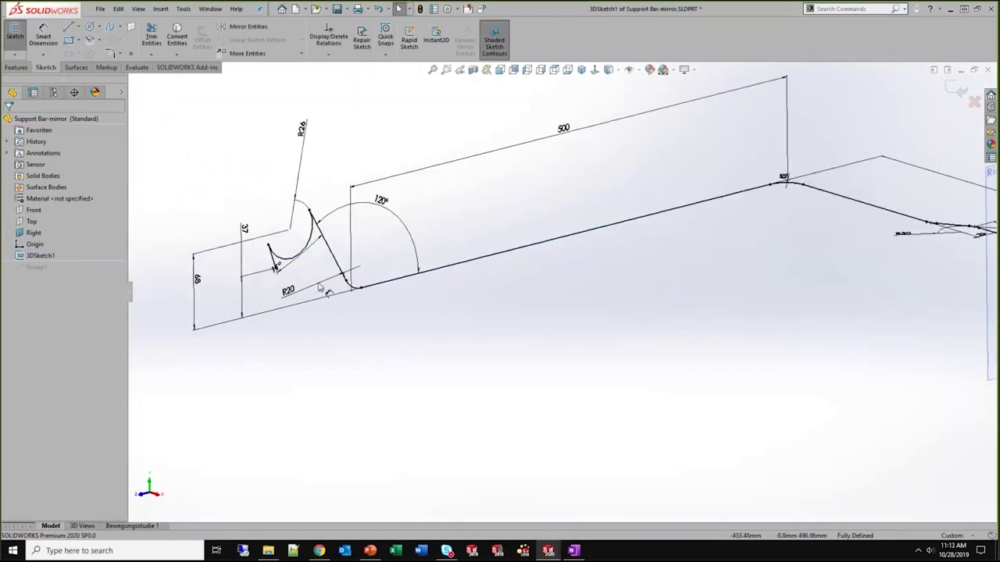
scroll(321, 289, "down", 2)
left_click(346, 234)
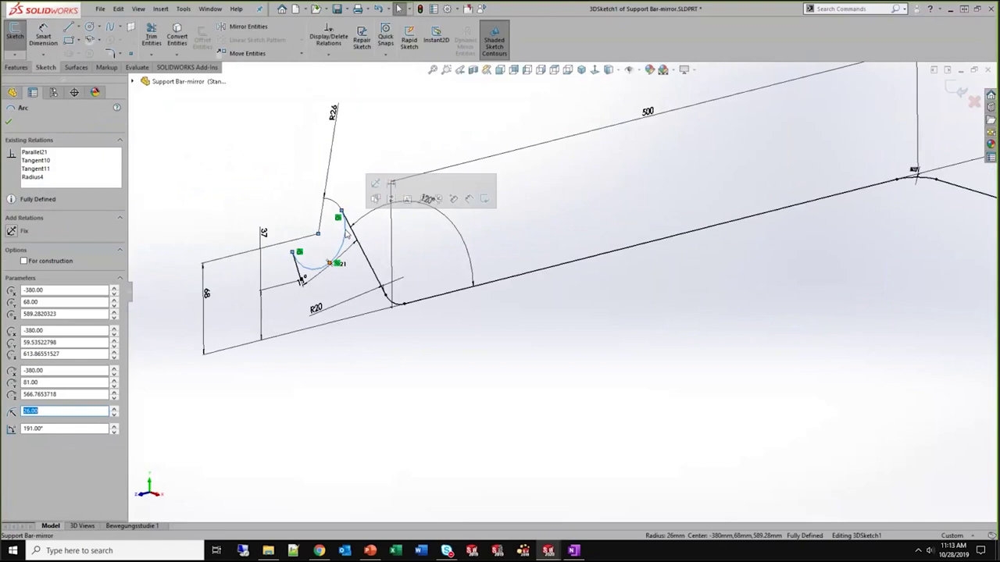
right_click(346, 234)
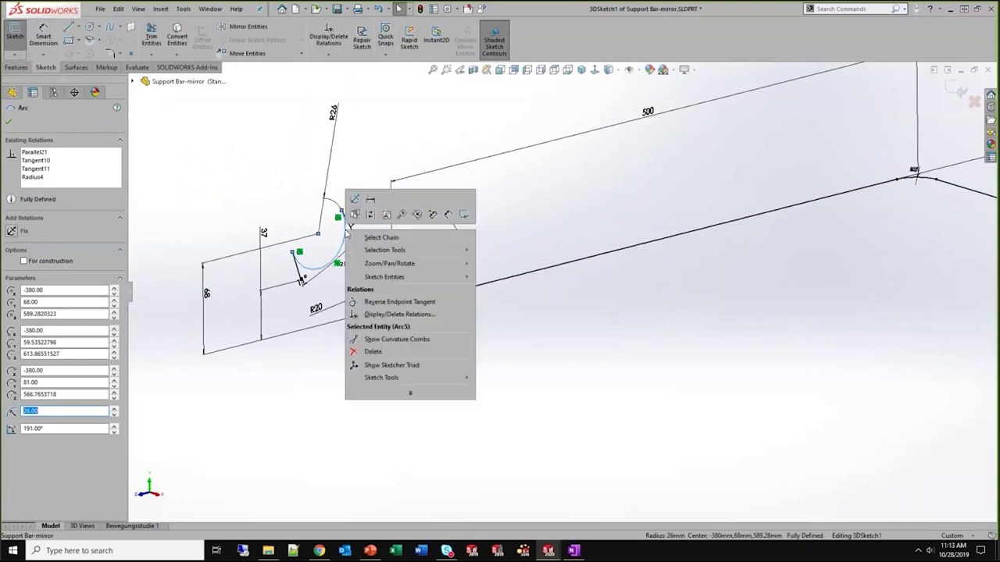
left_click(435, 307)
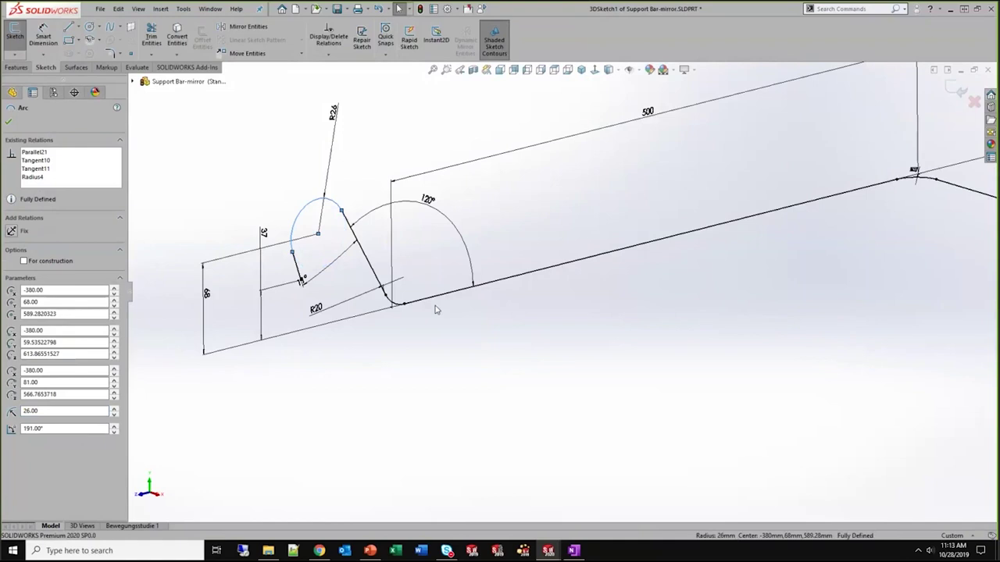
left_click(582, 216)
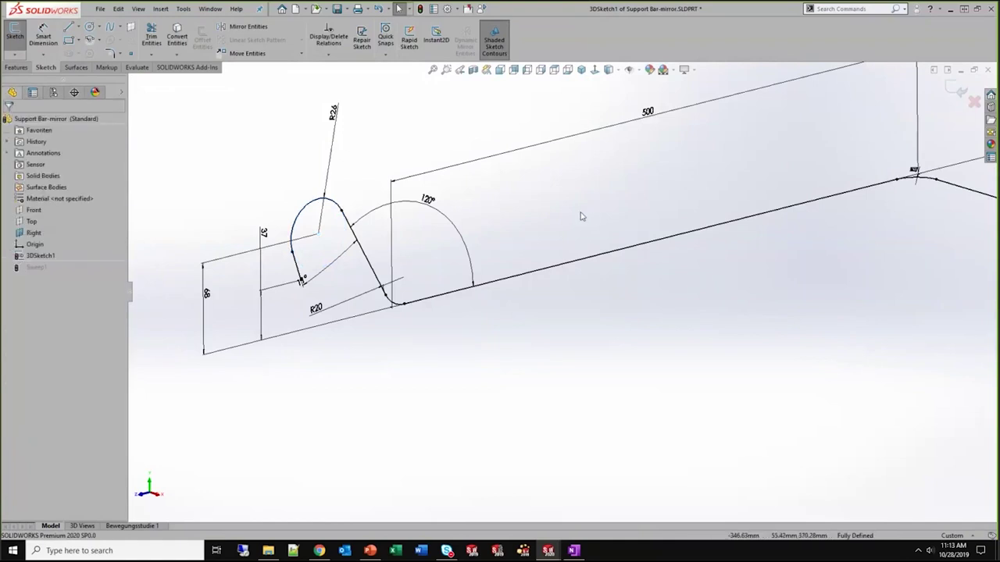
Mirror all entities of the support bar's 3D sketch about the Right plane, keeping the originals, and roll the history forward past Sweep1
scroll(581, 216, "up", 3)
scroll(684, 243, "up", 2)
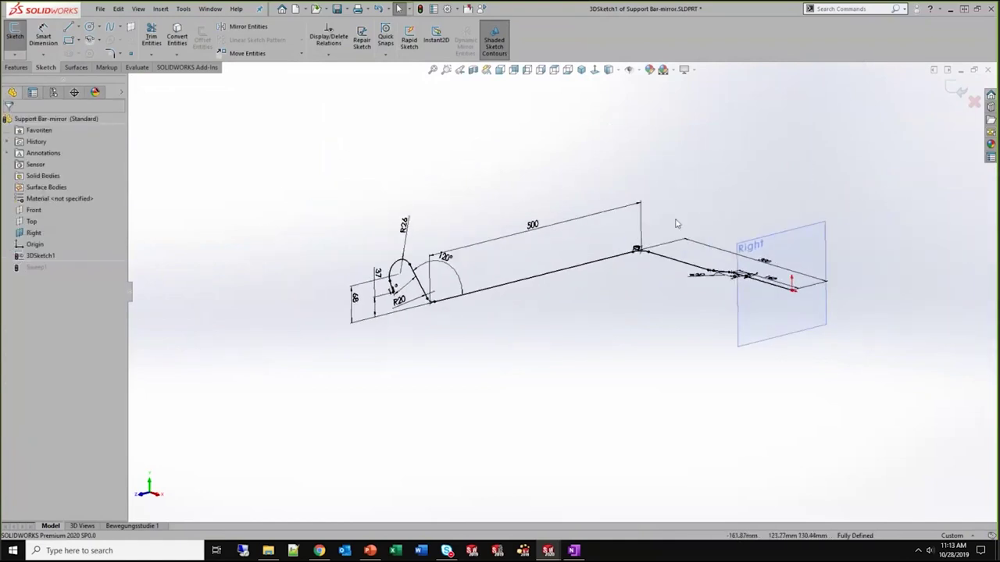
scroll(695, 212, "up", 2)
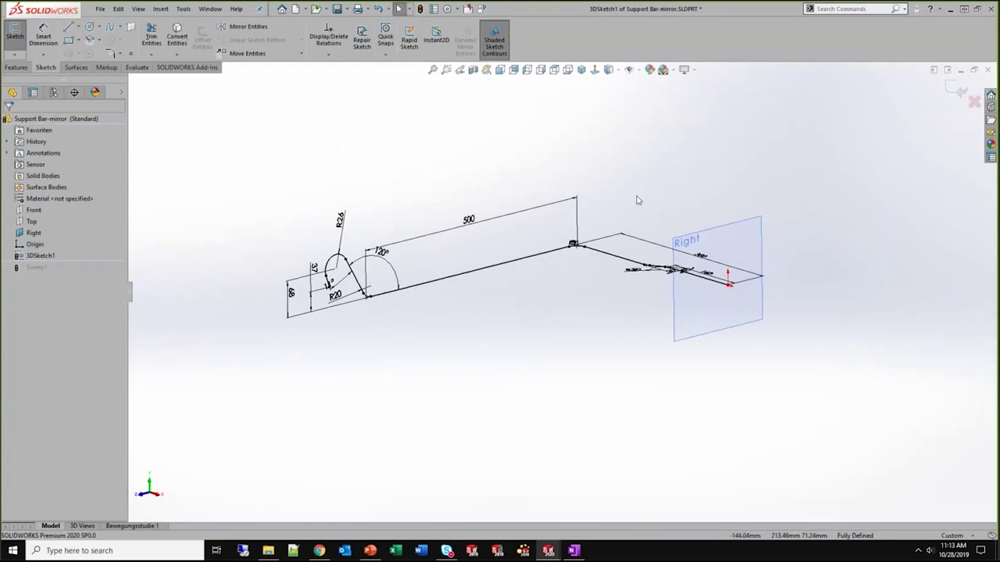
mouse_move(637, 201)
middle_mouse_down()
mouse_move(643, 172)
mouse_move(630, 163)
middle_mouse_up()
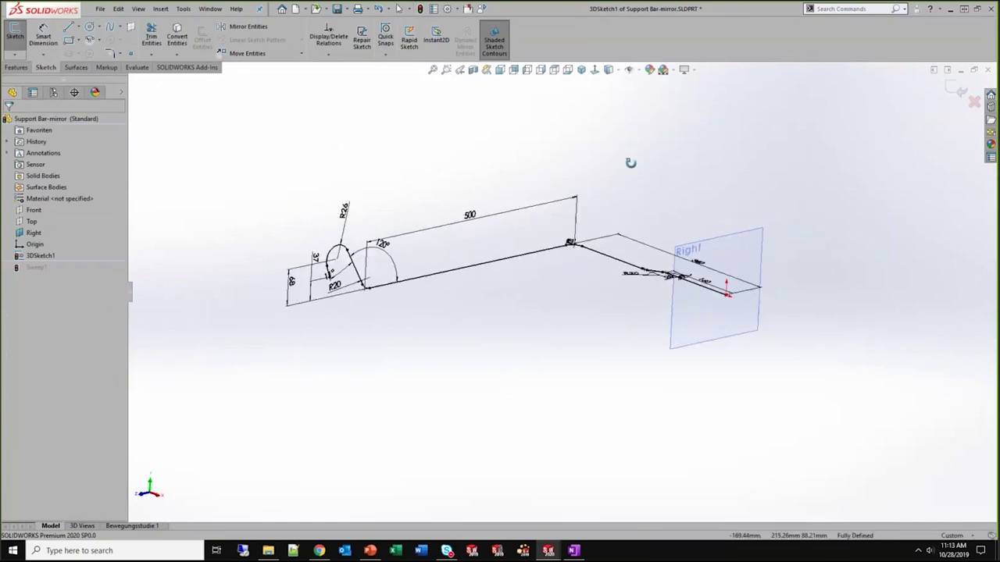
left_click(262, 33)
mouse_move(534, 308)
left_mouse_down()
mouse_move(472, 292)
mouse_move(825, 418)
left_mouse_up()
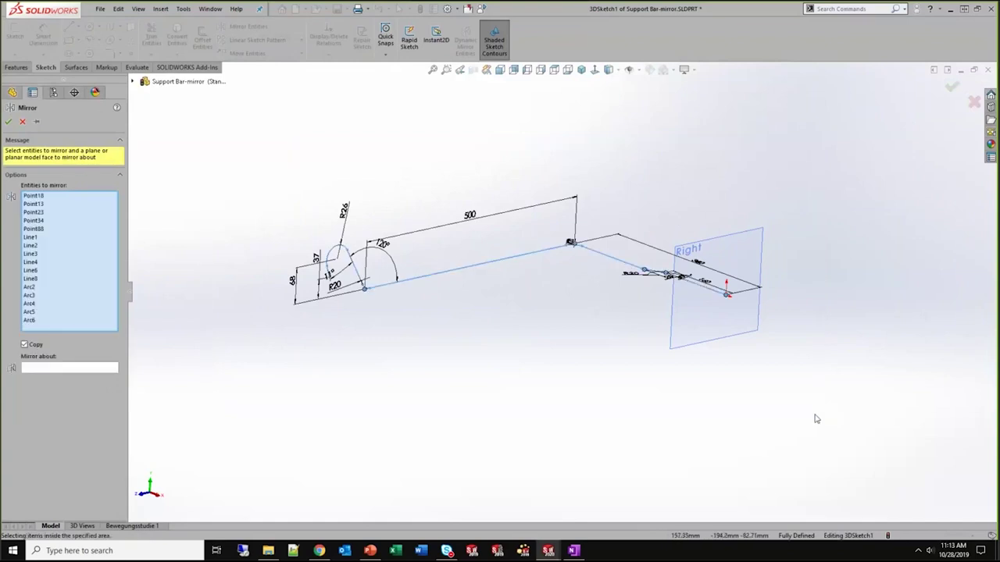
left_click(48, 372)
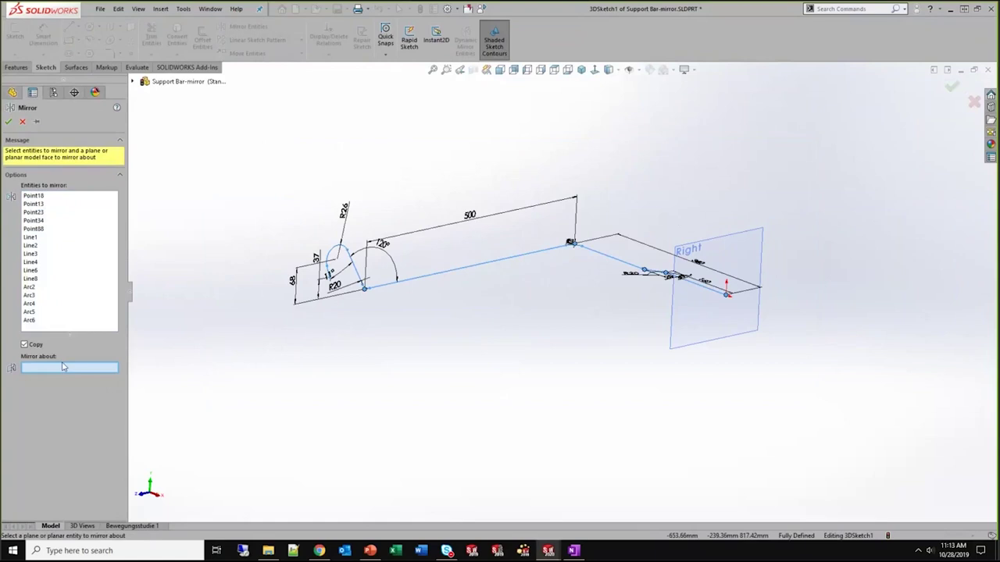
left_click(712, 339)
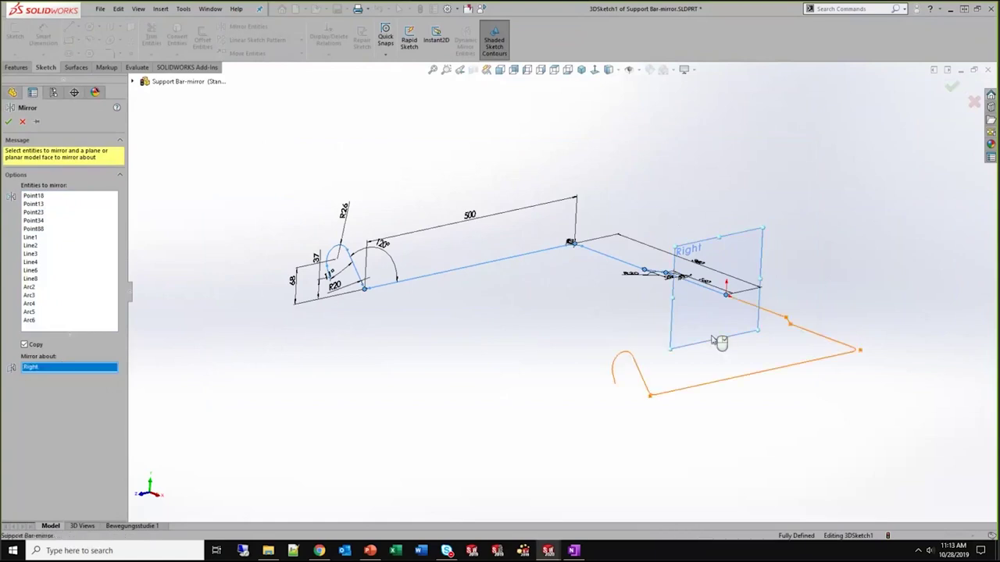
right_click(712, 339)
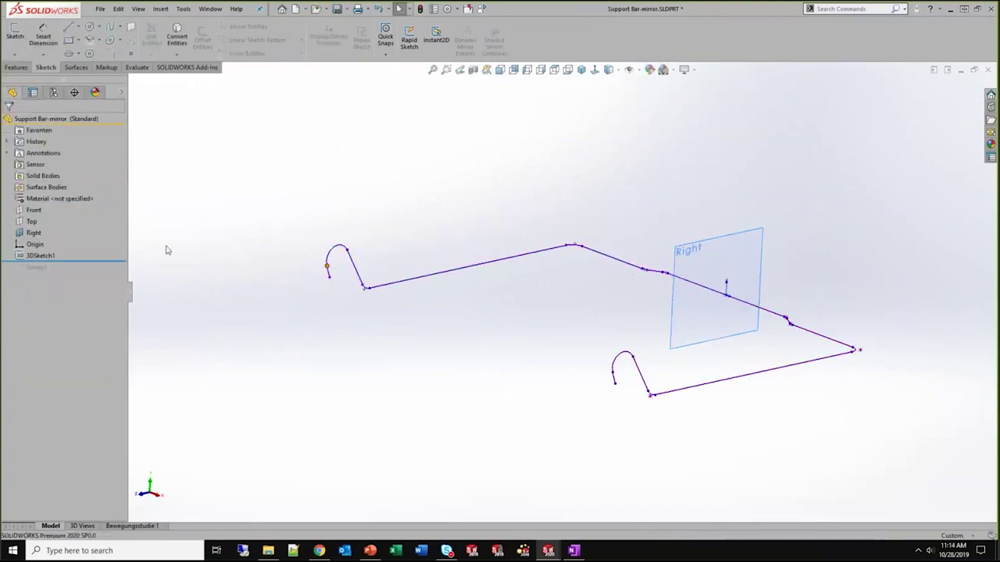
right_click(80, 267)
left_click(116, 274)
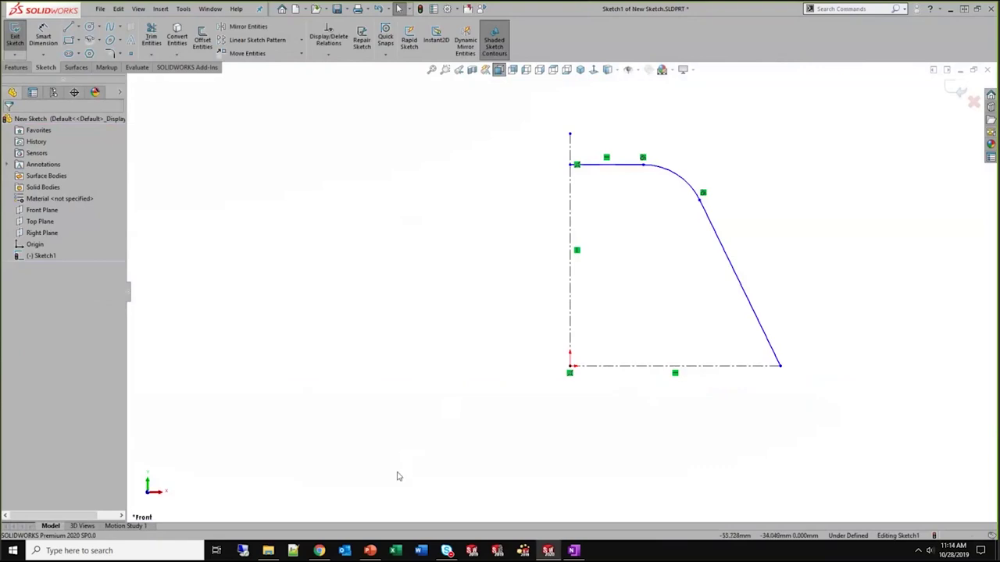
Switch to the PowerPoint slide show and advance to the Dimension tips slide
key("alt+Tab")
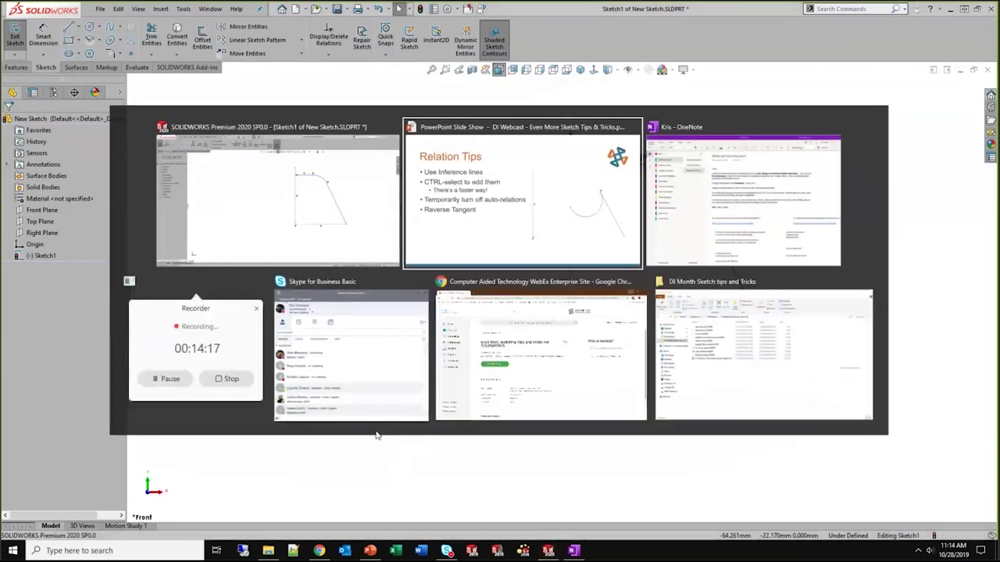
key("Right")
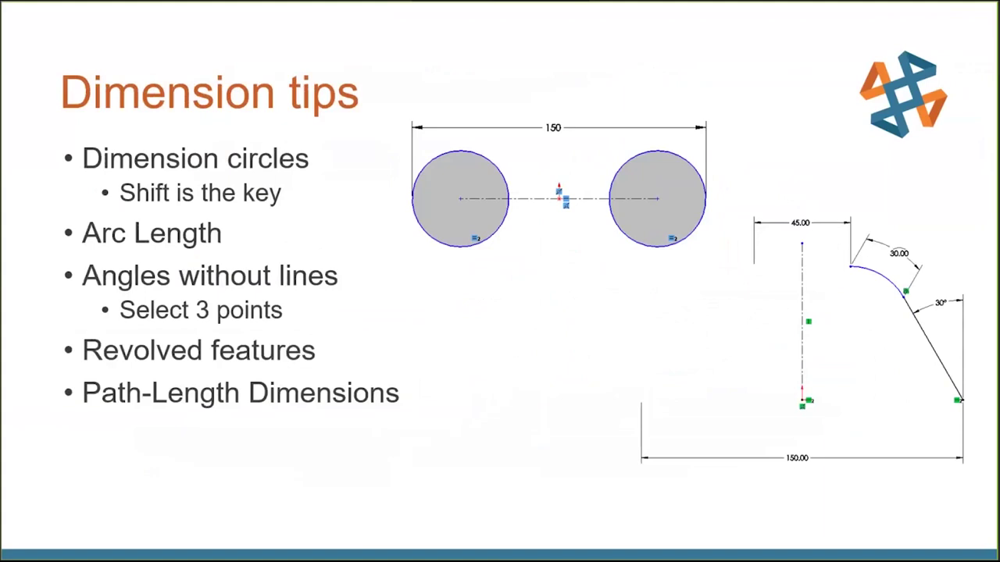
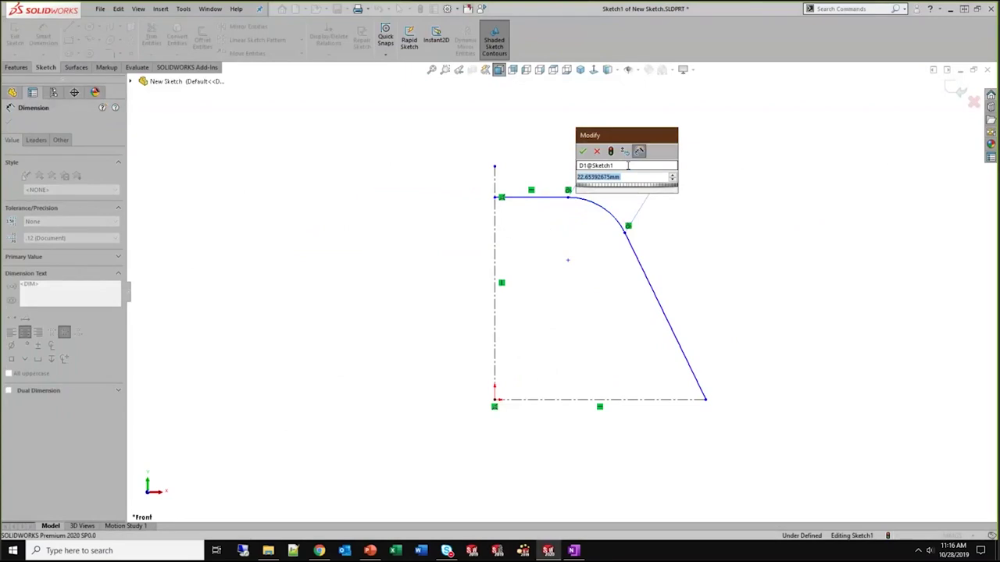
Set the arc-length dimension of the profile's arc to 30 mm
type("30")
key("Return")
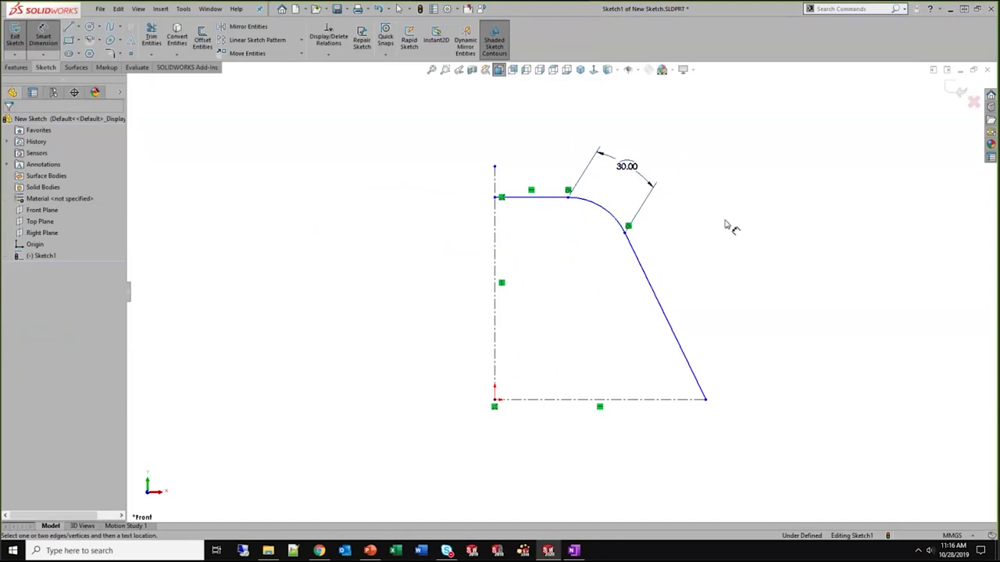
Dimension the slanted line at 30° from an imaginary vertical through its lower endpoint, without drawing a reference line
left_click(662, 309)
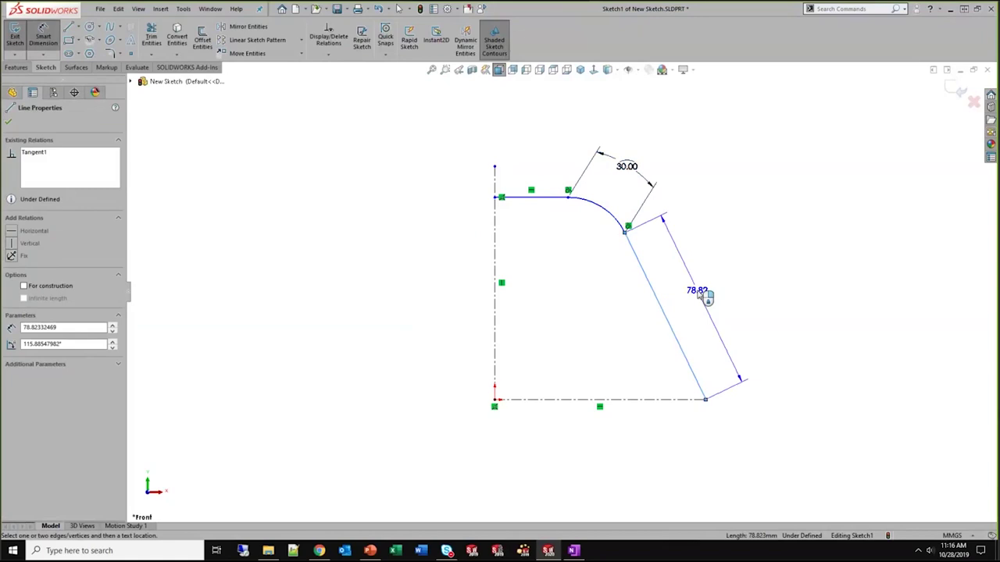
left_click(705, 399)
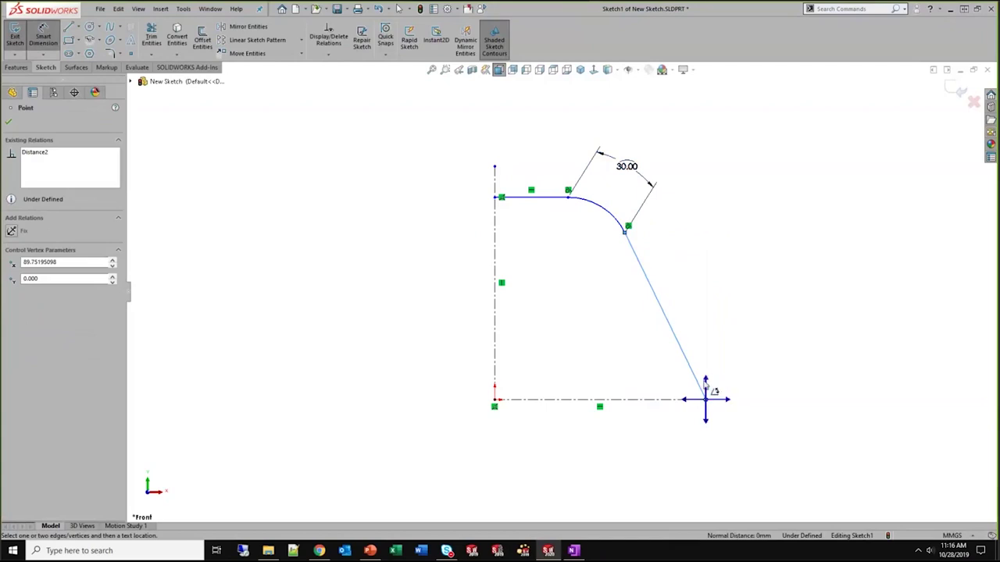
left_click(702, 380)
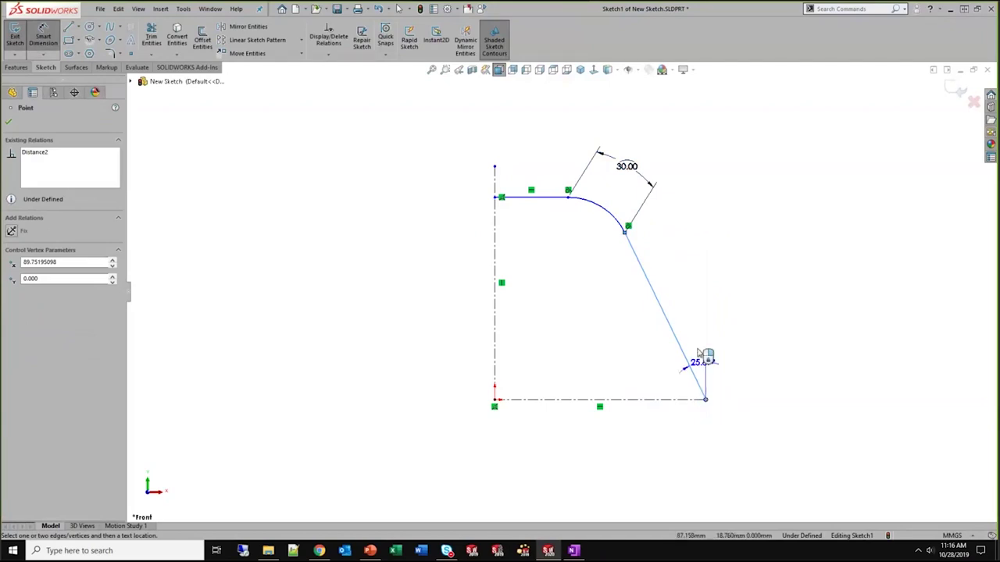
left_click(690, 279)
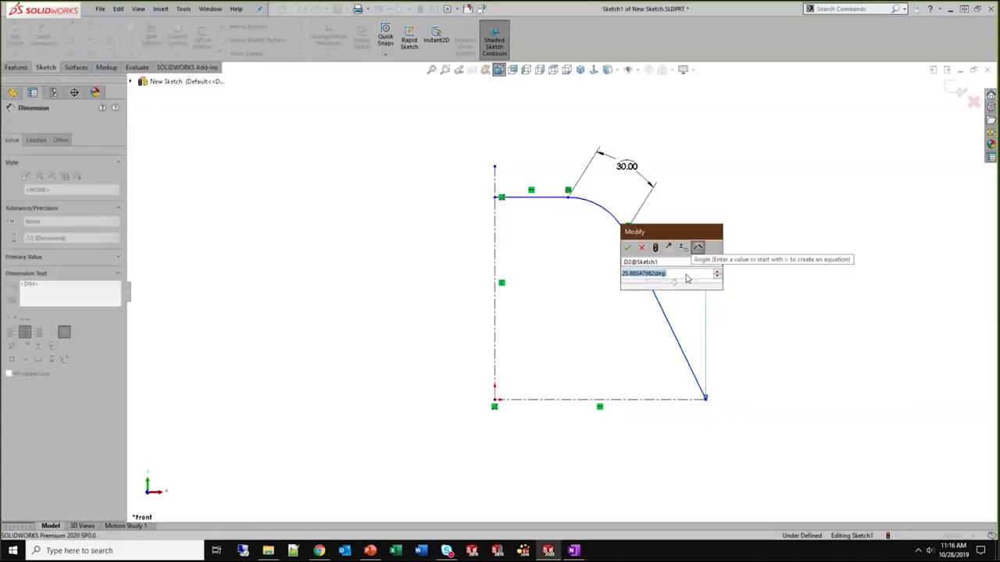
type("30")
key("Return")
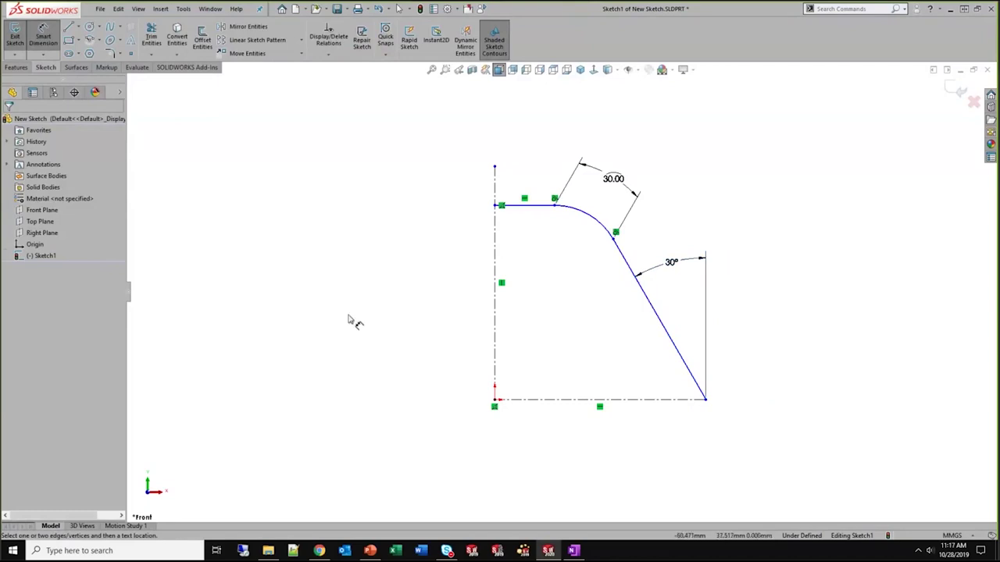
Add a 180 mm diameter dimension from the slanted line's lower endpoint across the vertical centerline
left_click(706, 400)
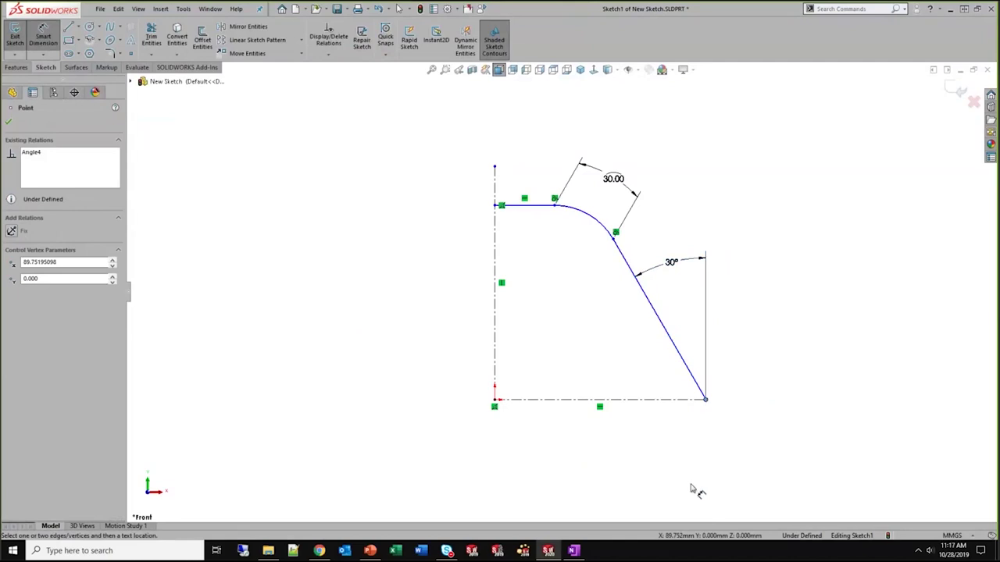
left_click(495, 232)
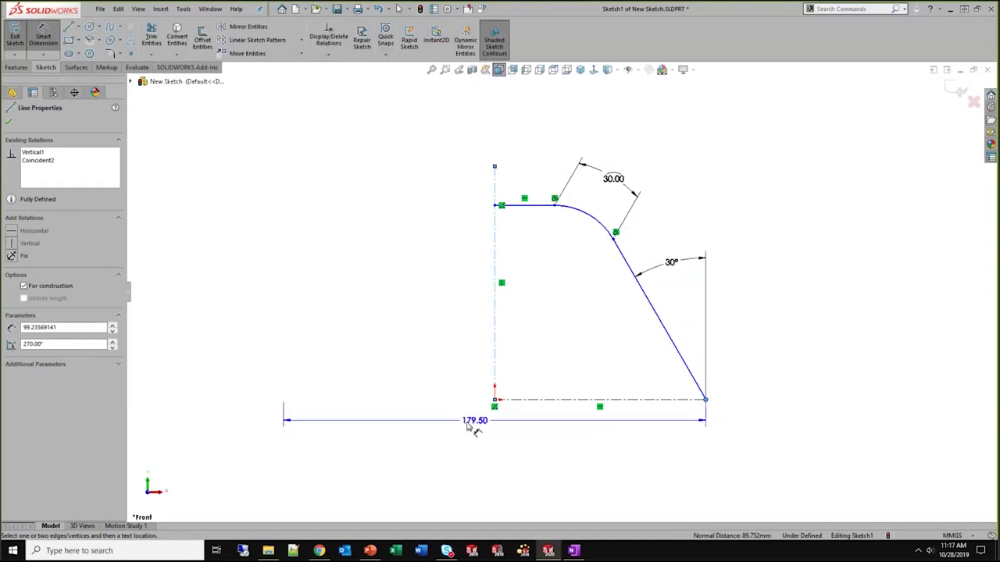
left_click(457, 430)
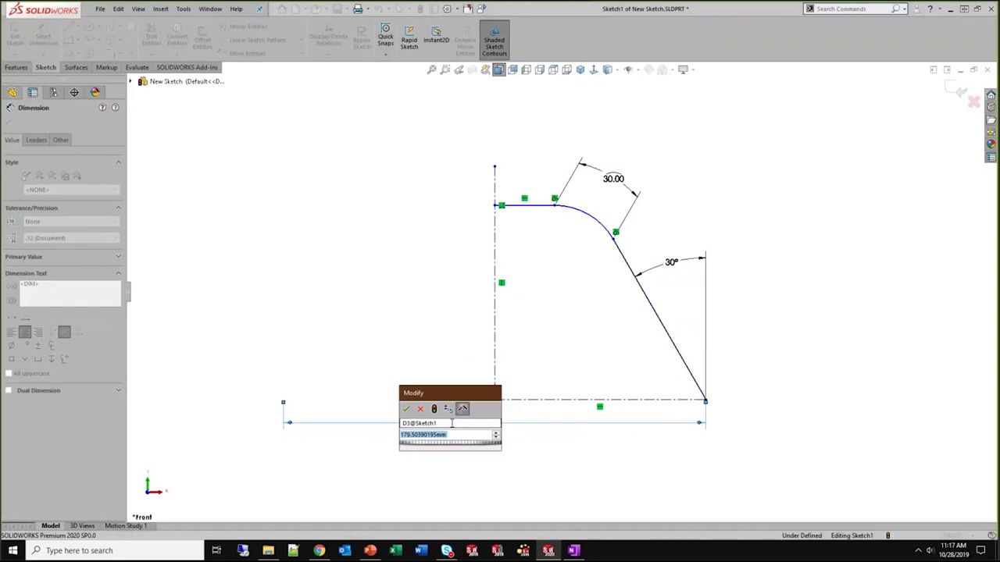
type("180")
key("Return")
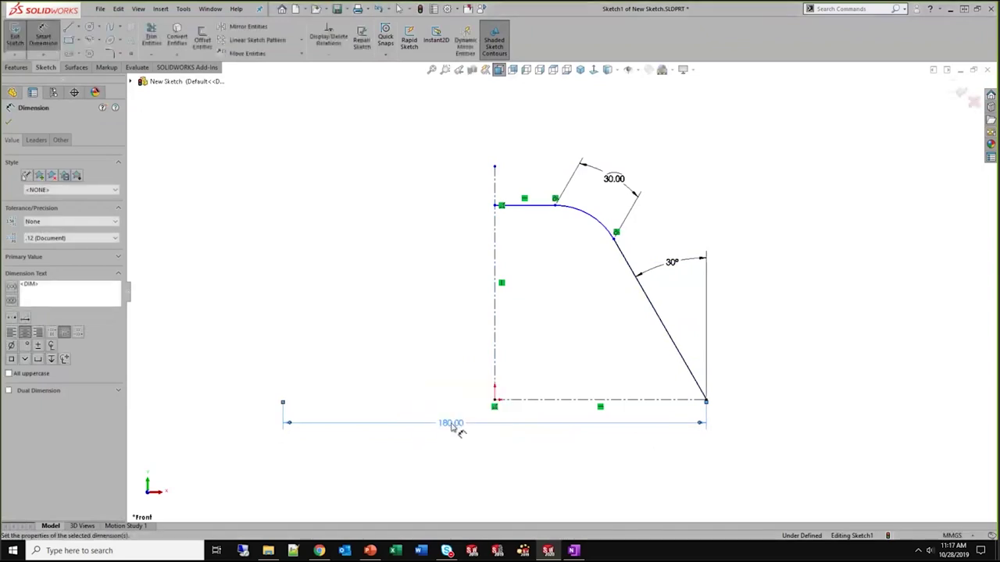
left_click(449, 328)
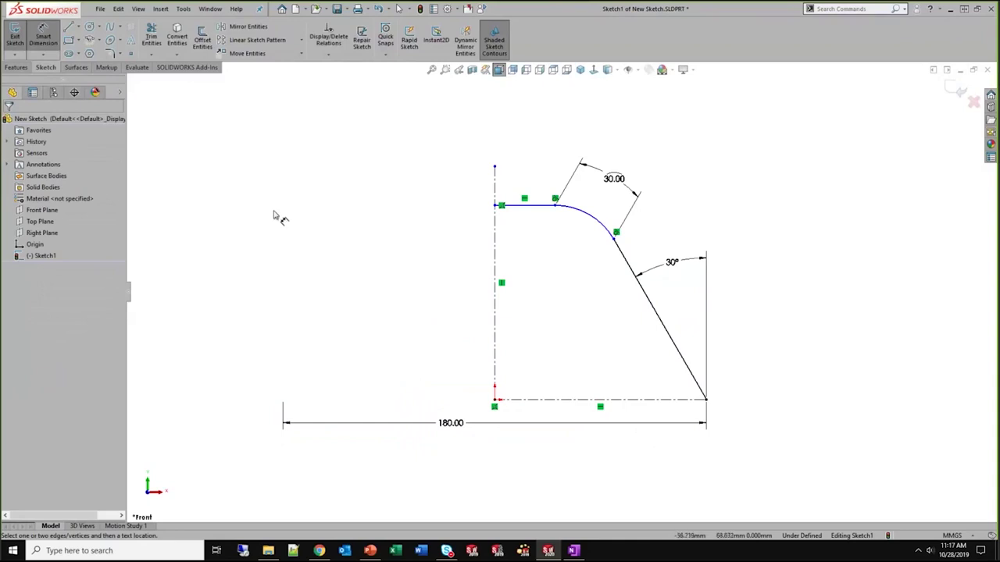
Add a path length dimension over the top line, arc and slanted line, excluding the centerlines, and place it outside the profile's upper corner
left_click(45, 54)
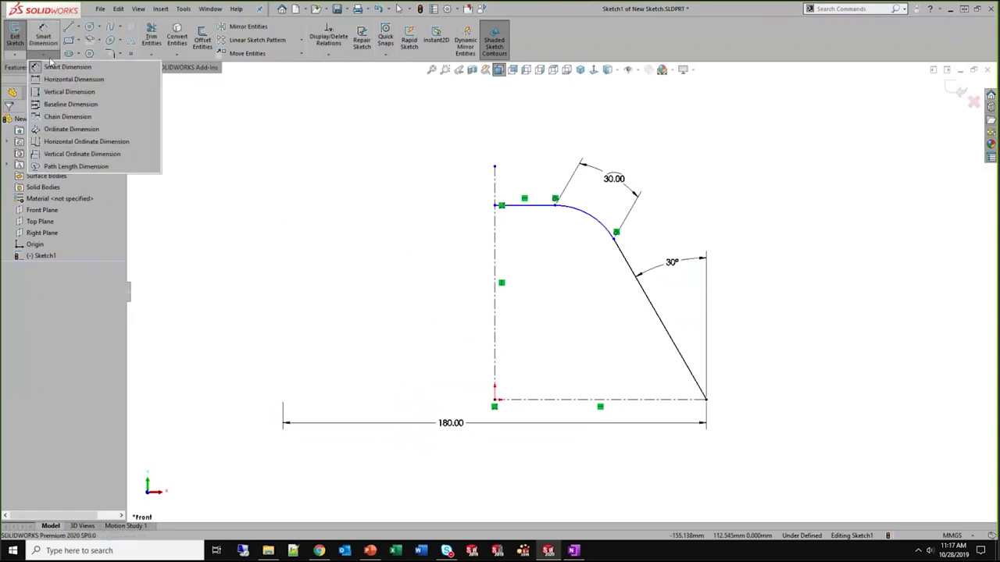
left_click(75, 167)
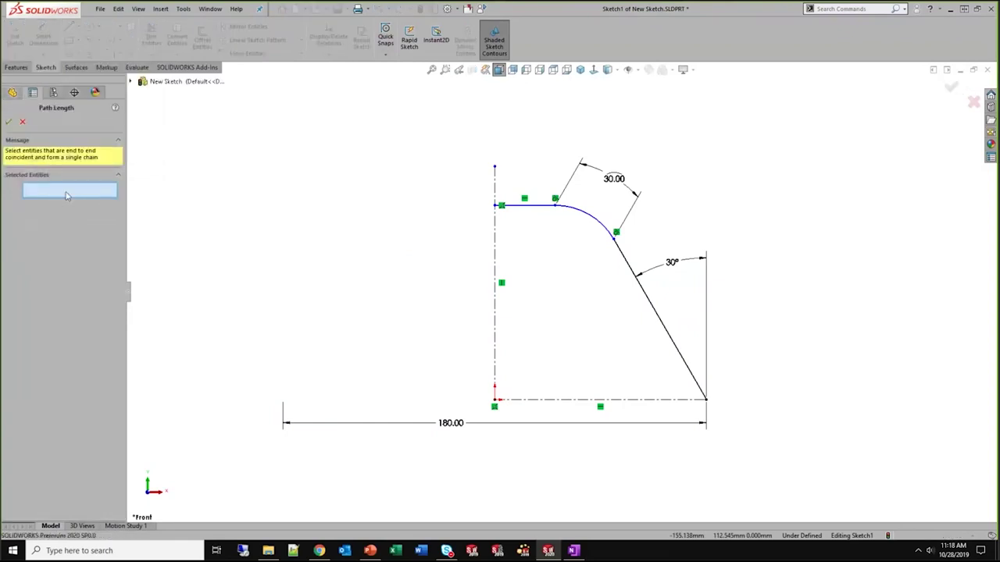
left_click(527, 205)
left_click(584, 216)
left_click(630, 266)
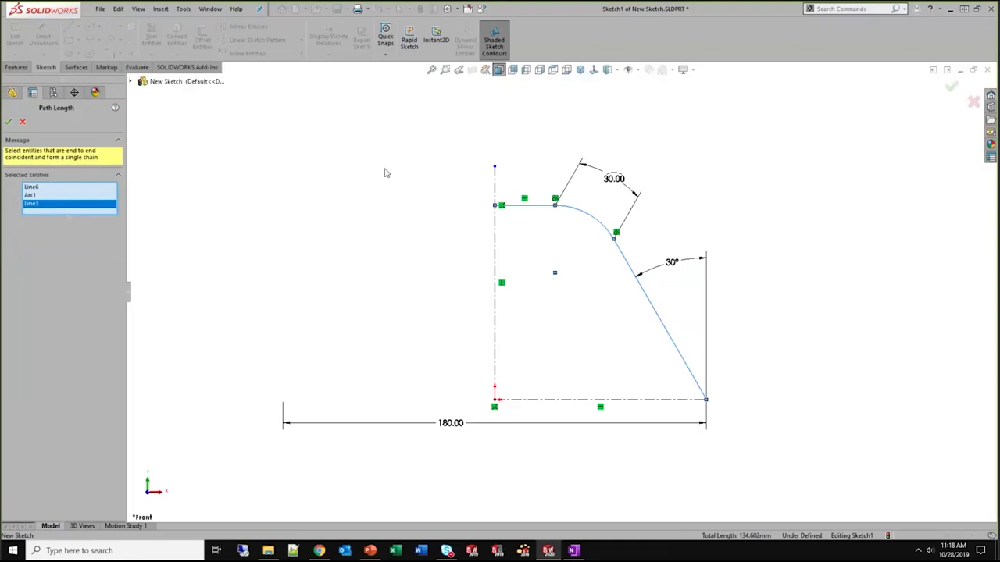
left_click_drag(354, 135, 809, 495)
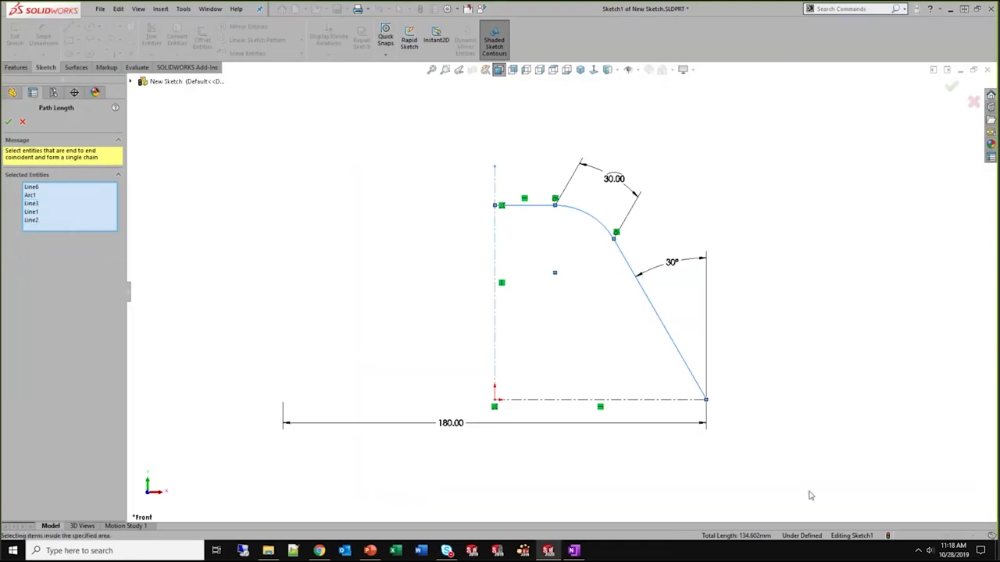
left_click(31, 221)
key("Delete")
left_click(32, 211)
key("Delete")
left_click(8, 121)
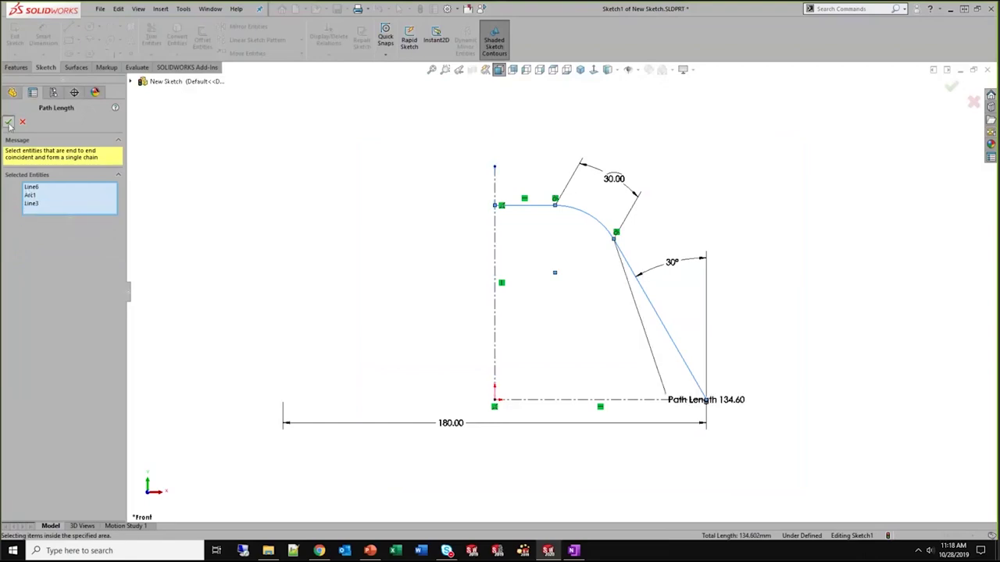
left_click(816, 168)
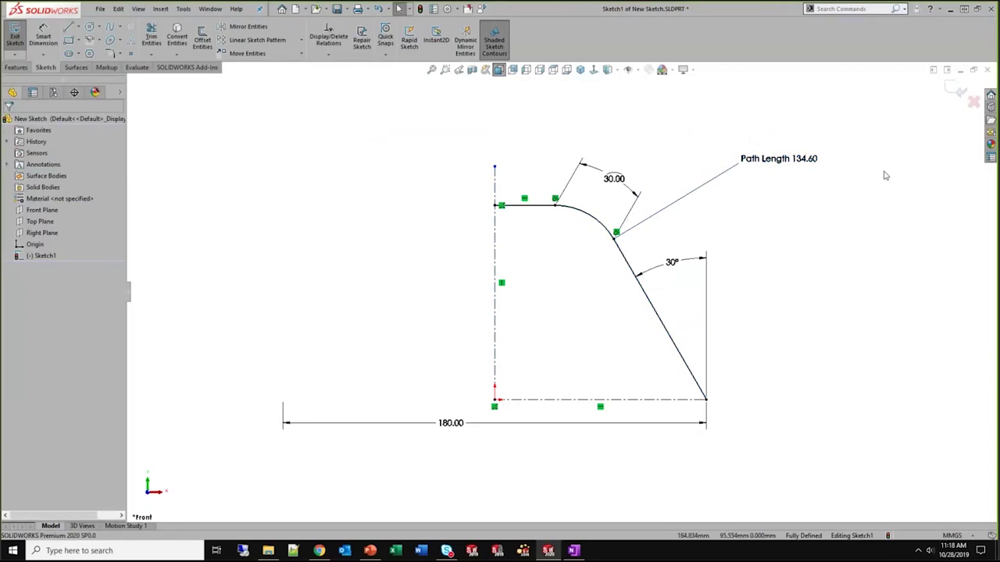
Set the profile's path length dimension to 135 mm
double_click(813, 160)
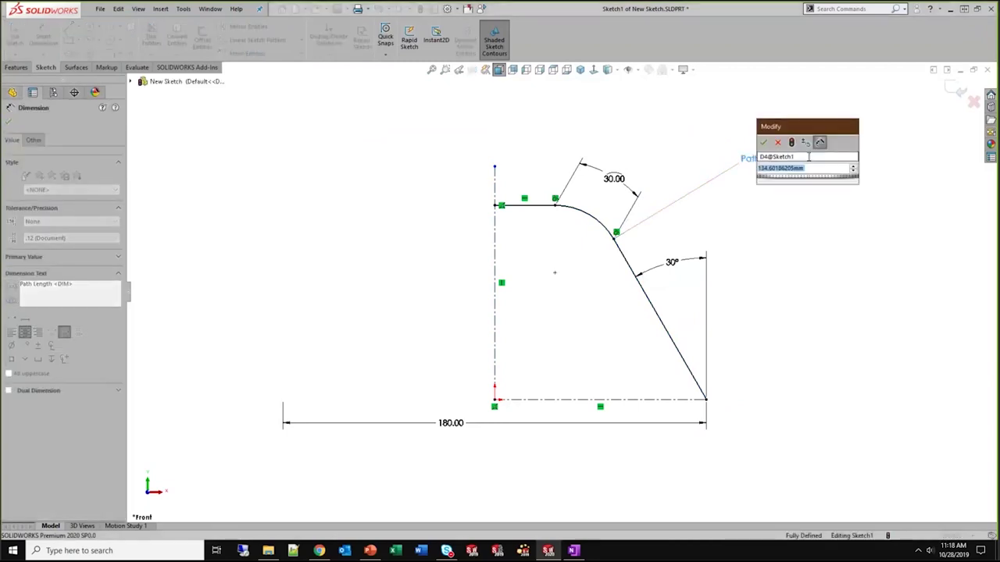
type("135")
key("Return")
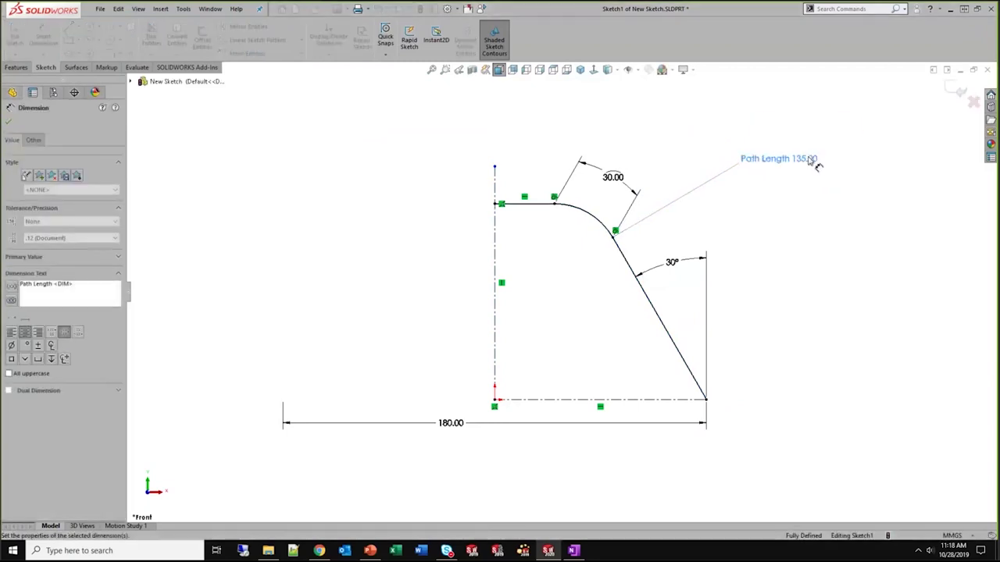
left_click(901, 246)
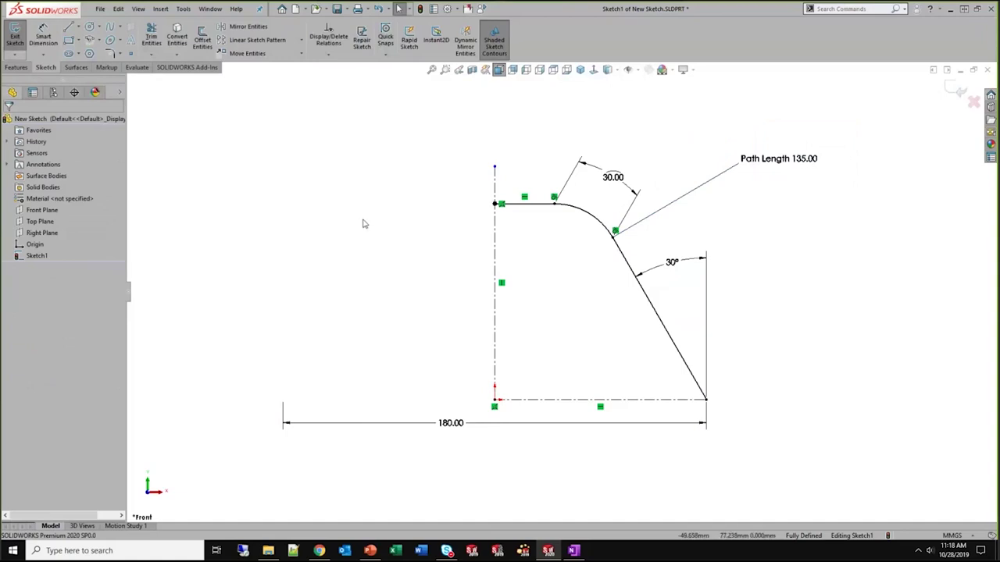
Create a new part from the Part_MM template and start a sketch on the Front Plane
left_click(296, 9)
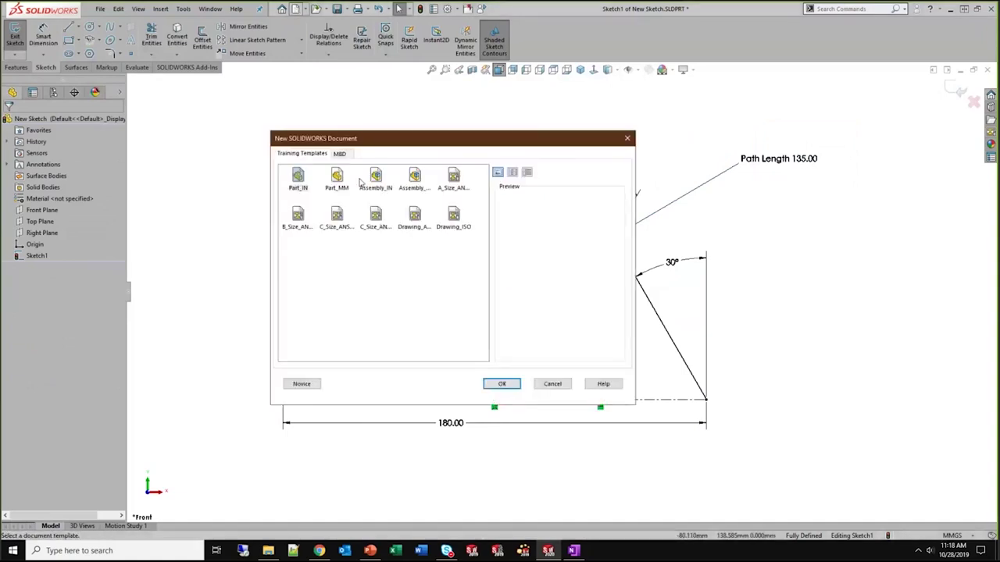
double_click(338, 180)
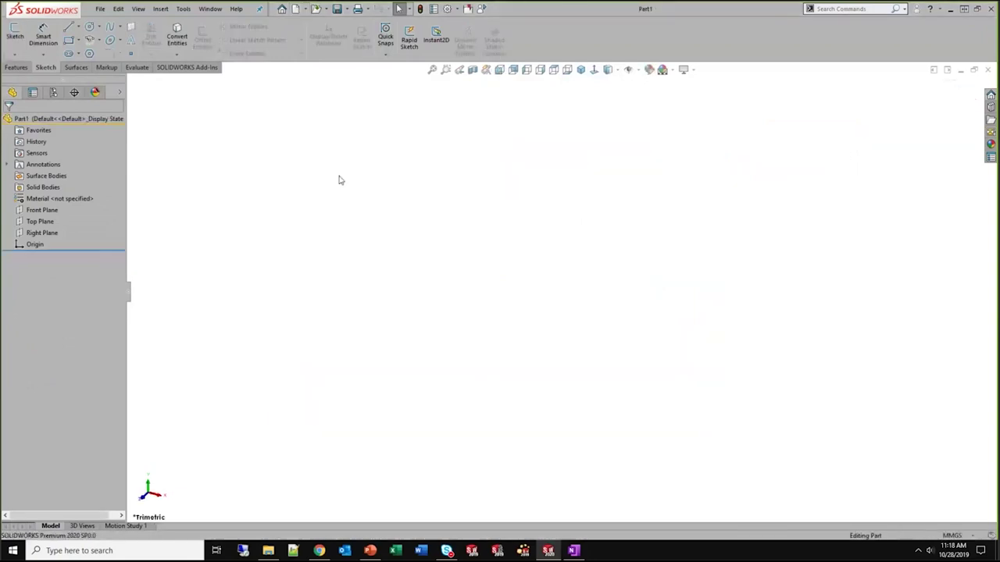
left_click(42, 210)
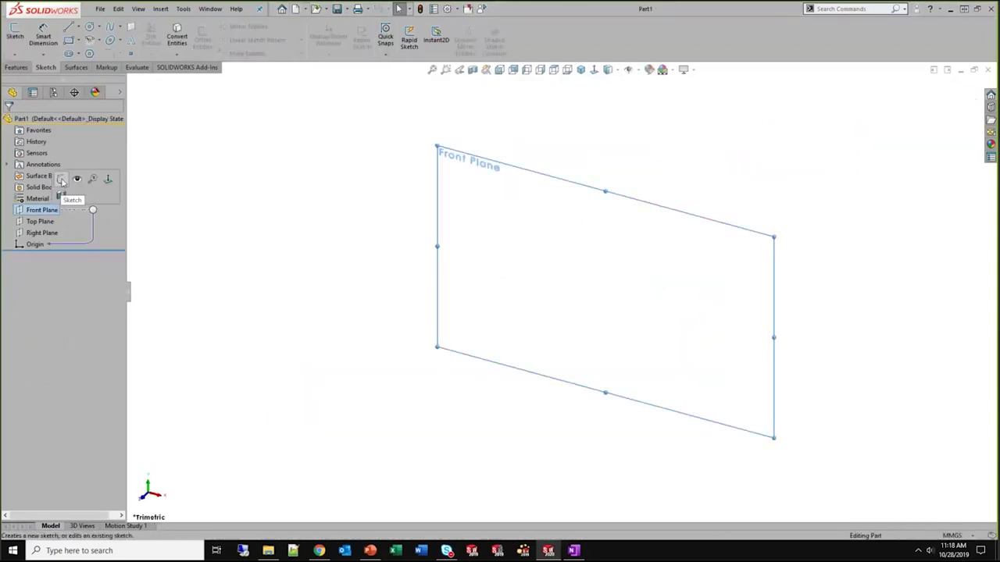
left_click(62, 178)
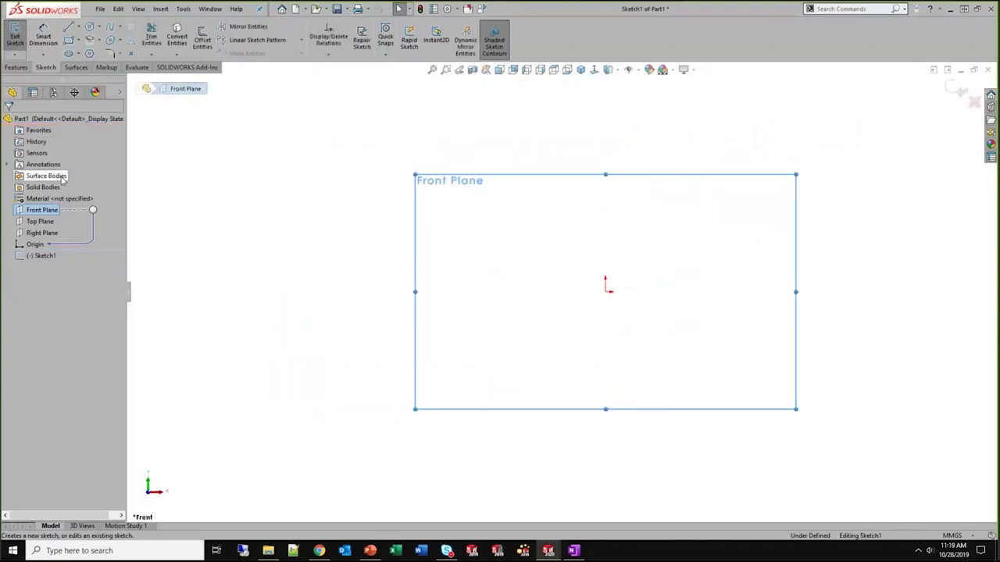
Sketch a horizontal midpoint line about 148 mm long centered on the origin and convert it to construction geometry
key("s")
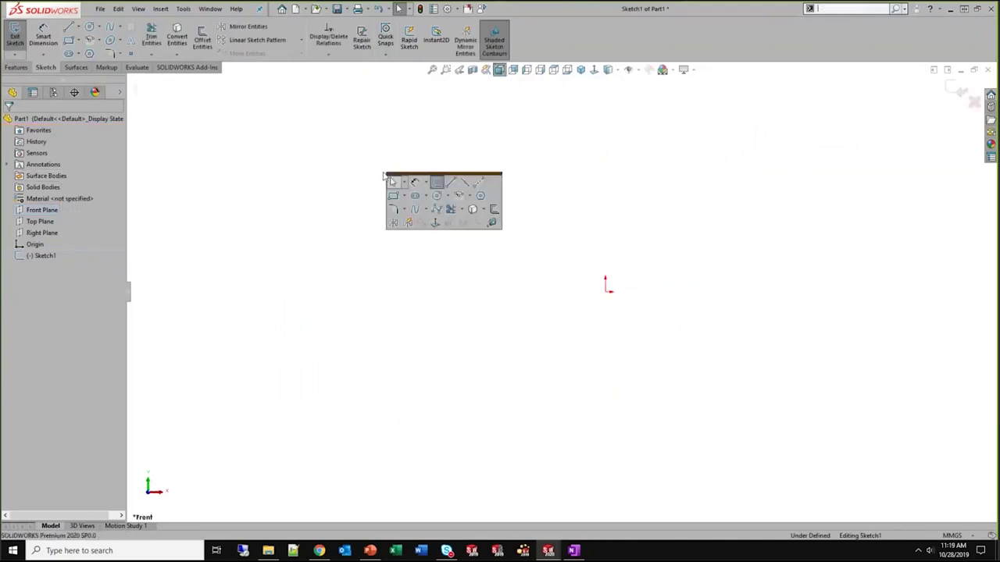
left_click(465, 190)
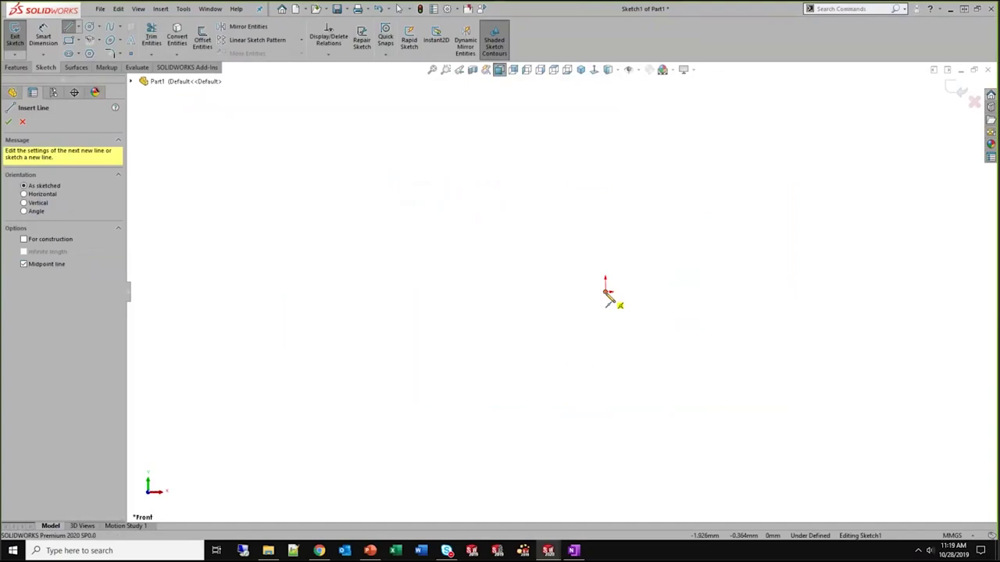
left_click(606, 292)
left_click(448, 292)
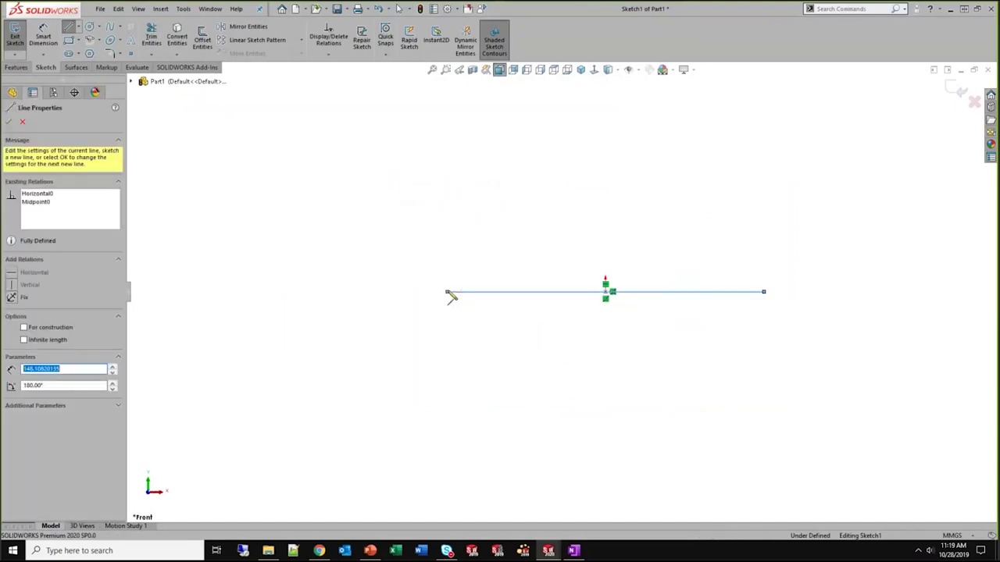
key("Escape")
left_click(517, 293)
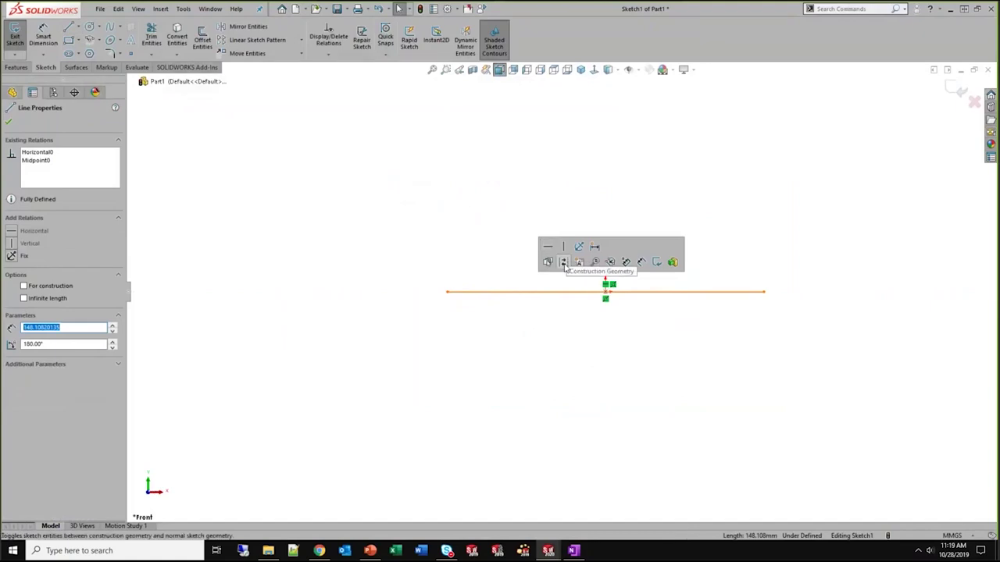
left_click(563, 262)
Sketch two circles centered on the construction line's endpoints, about 23 mm in radius on the right and about 30 mm on the left
middle_click_drag(770, 250, 687, 219, "ctrl")
key("s")
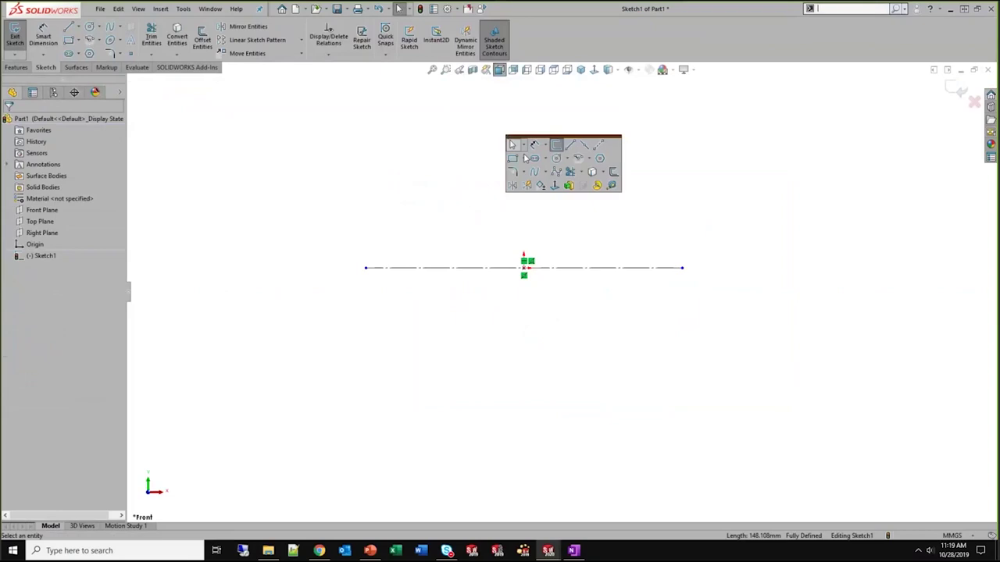
left_click(558, 159)
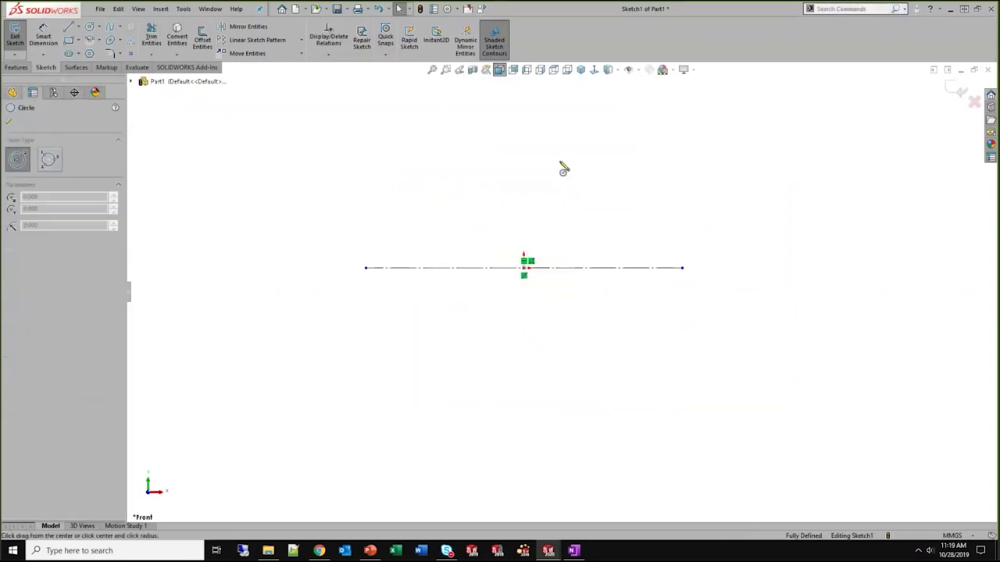
left_click(682, 268)
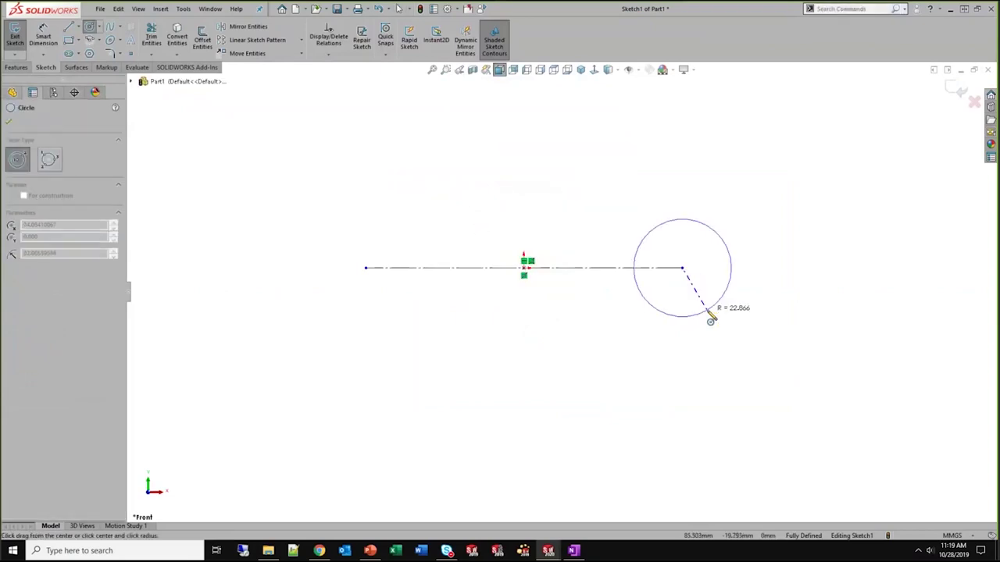
left_click(693, 316)
left_click(365, 268)
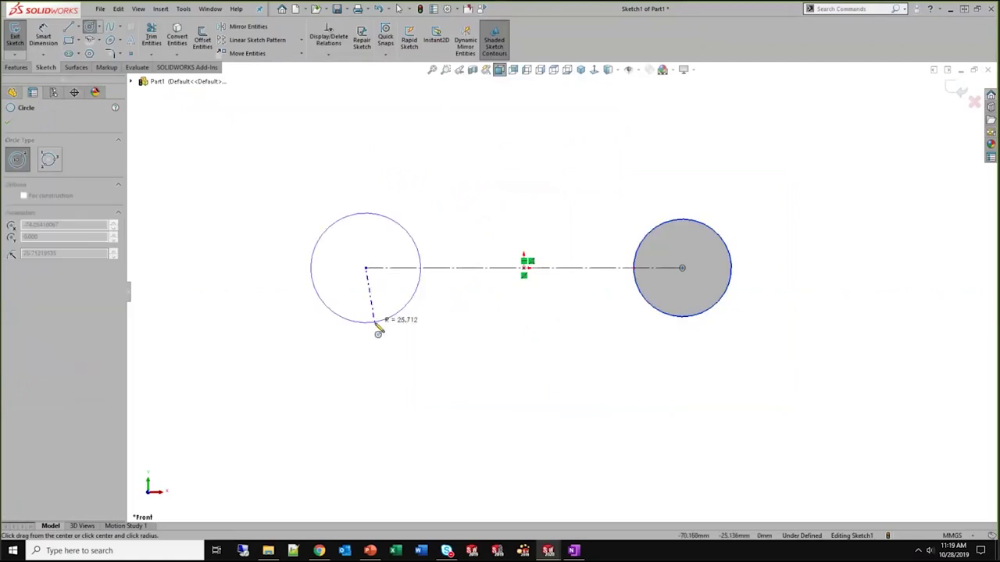
left_click(382, 330)
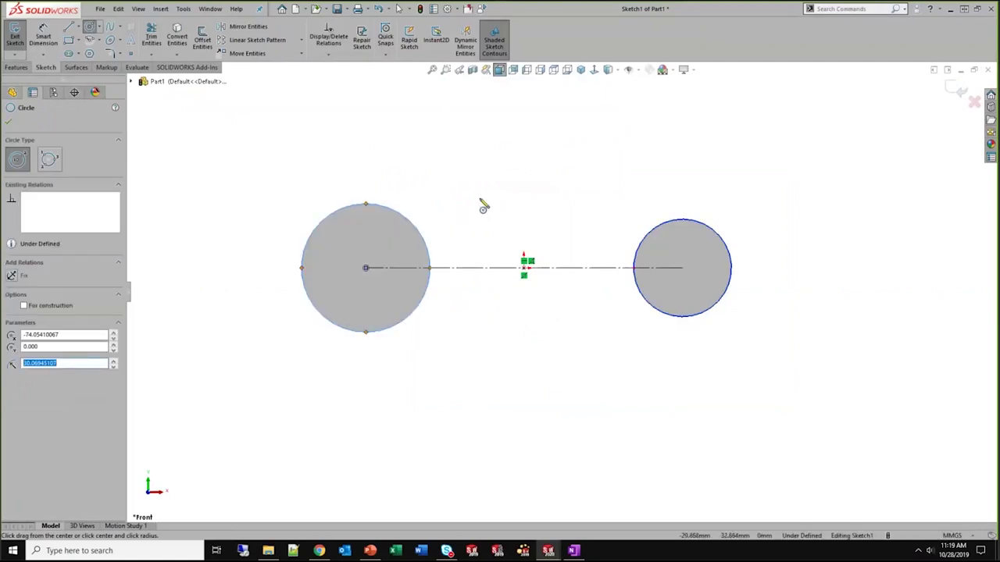
key("Escape")
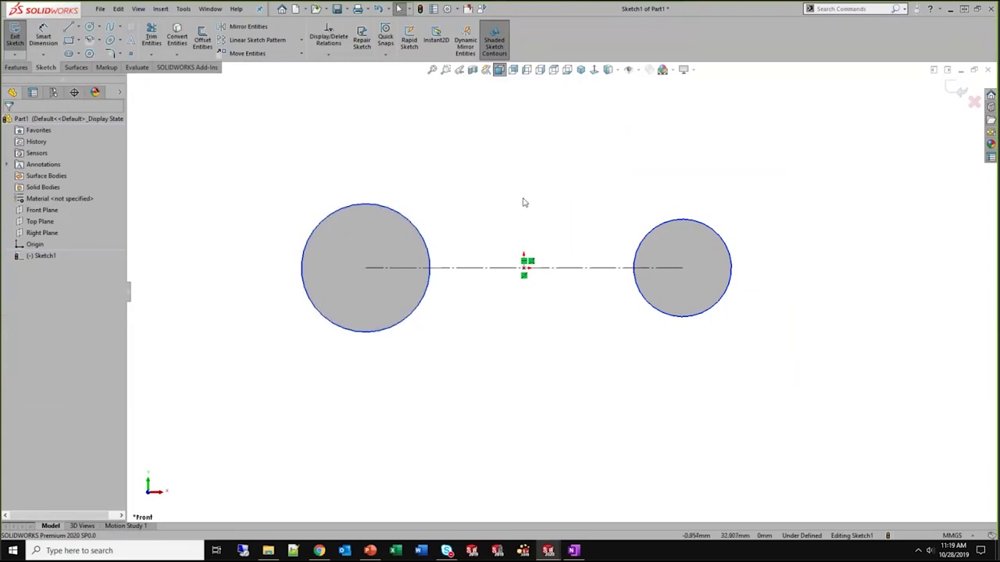
Add an Equal relation between the two circles
key("s")
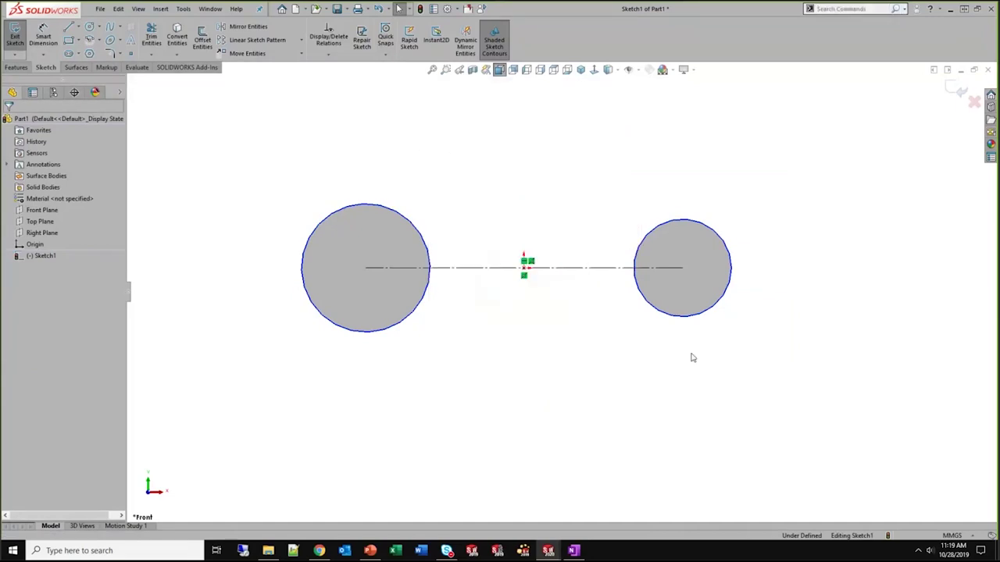
left_click_drag(706, 403, 246, 304)
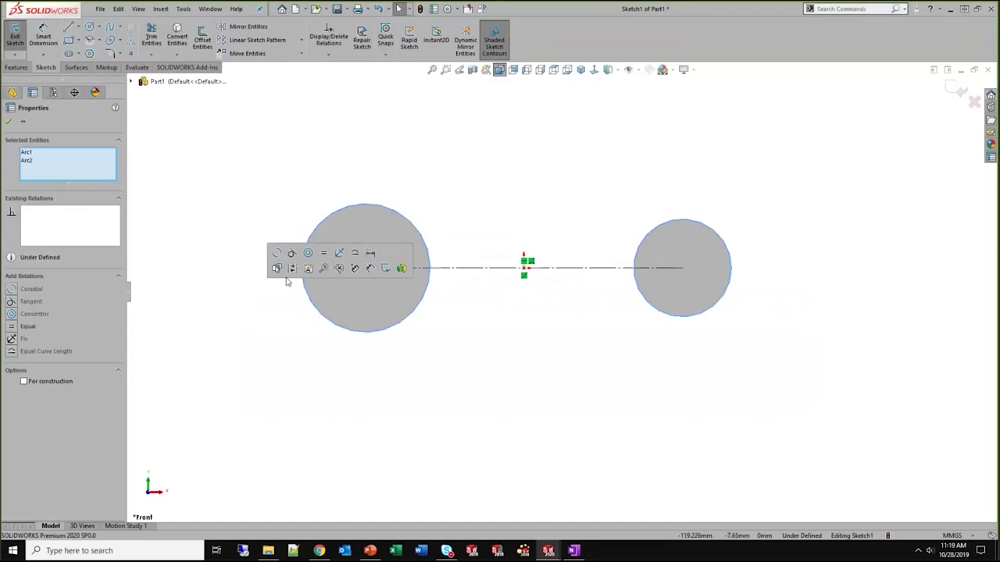
left_click(324, 254)
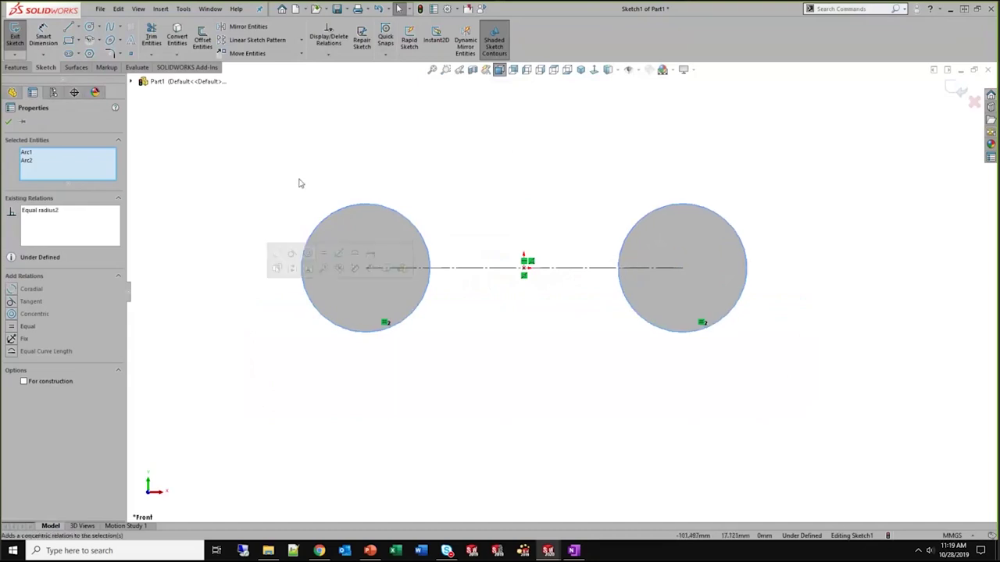
Dimension the overall distance between the outer edges of the two circles and set it to 200 mm
key("s")
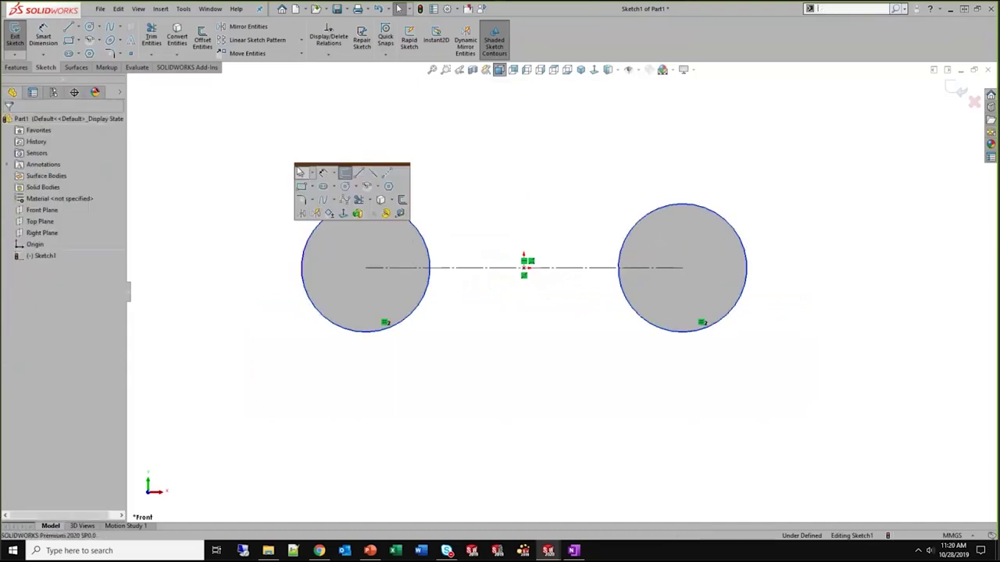
left_click(323, 174)
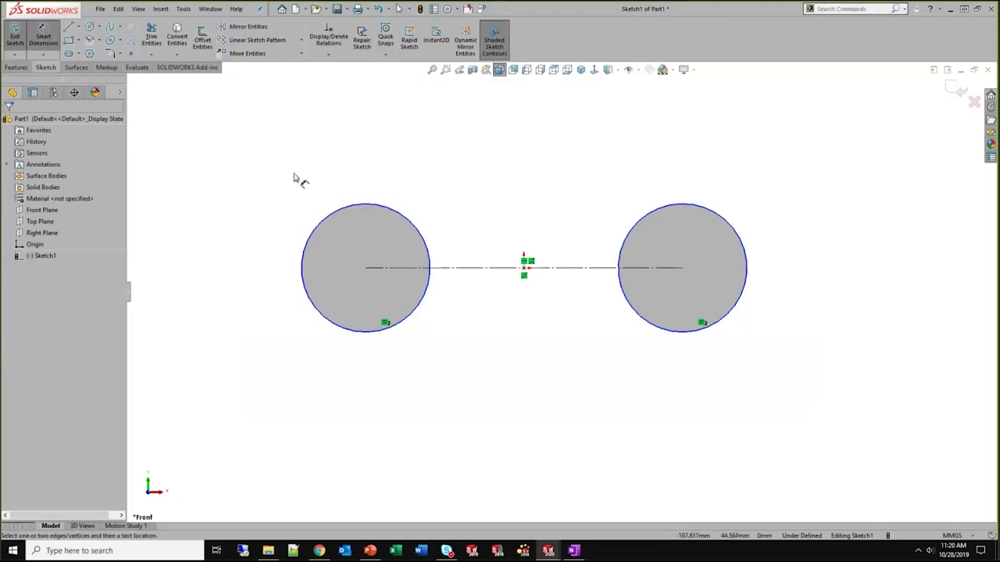
left_click(321, 226)
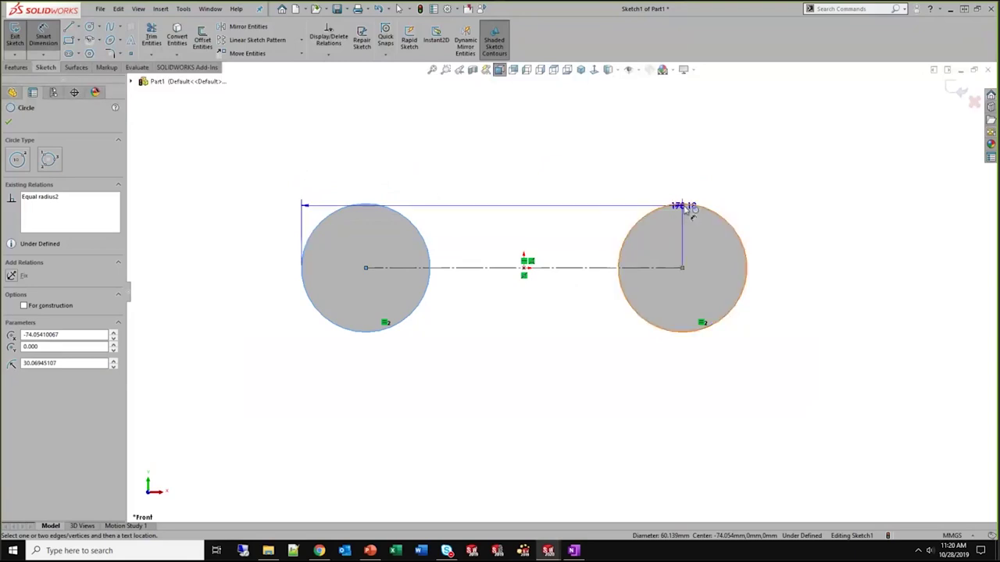
left_click(738, 239)
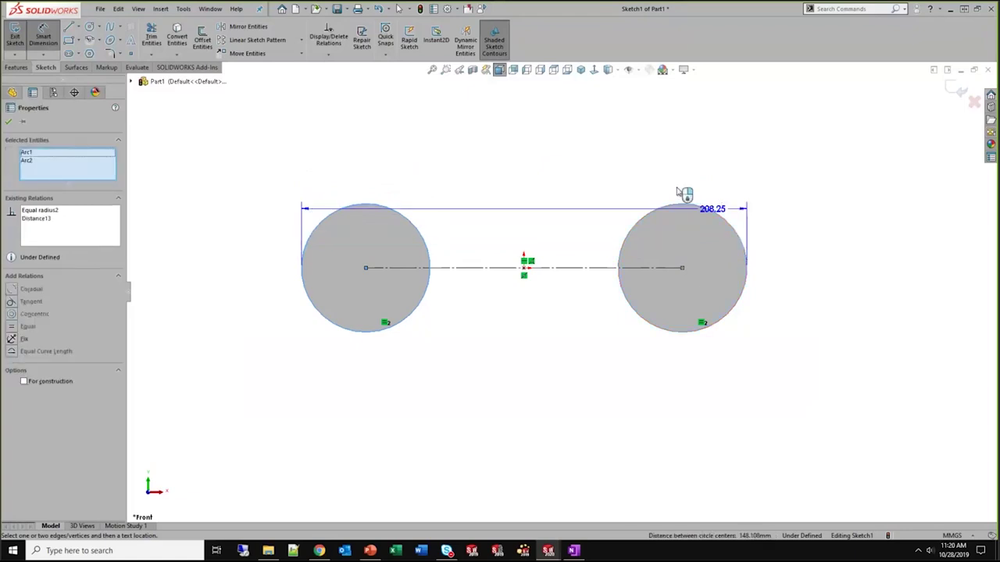
left_click(554, 155)
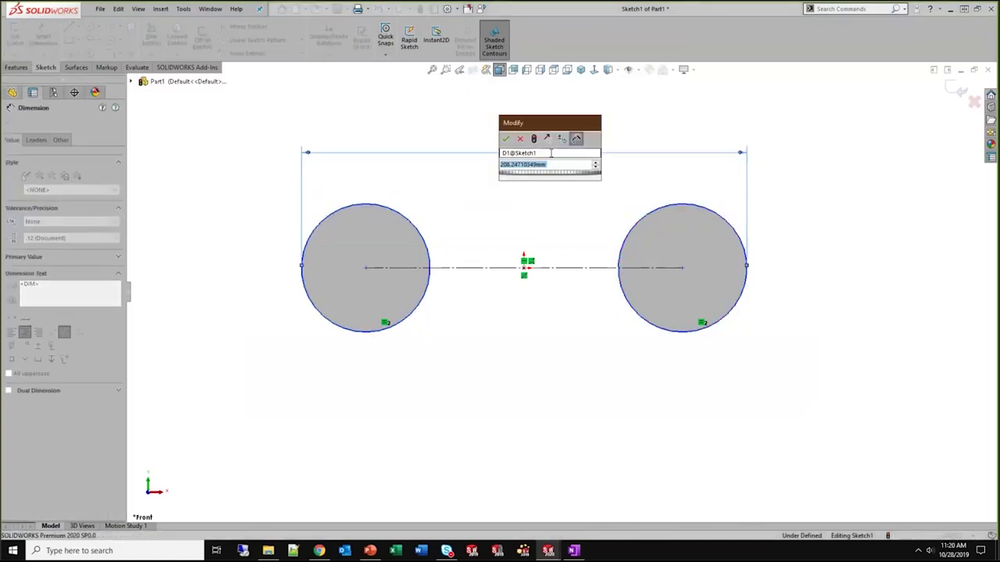
type("200")
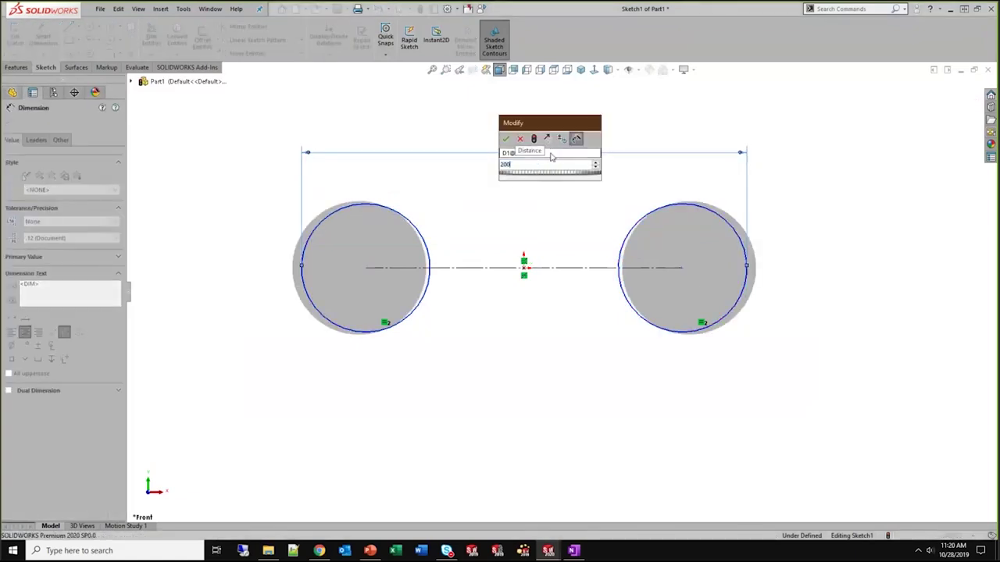
key("Return")
key("Escape")
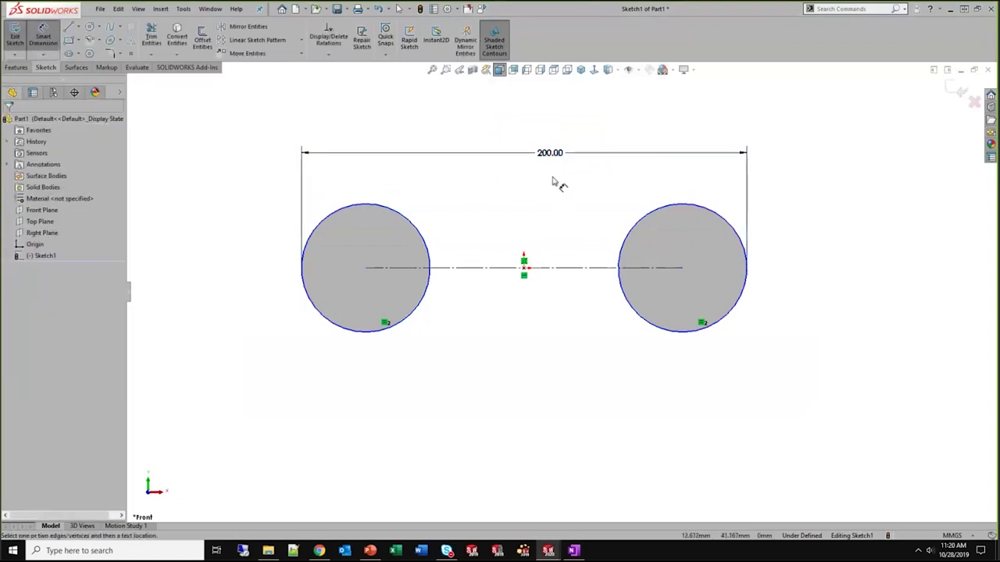
Try the Center and Min arc conditions on the overall circle dimension, and return both arc conditions to Max
left_click(556, 155)
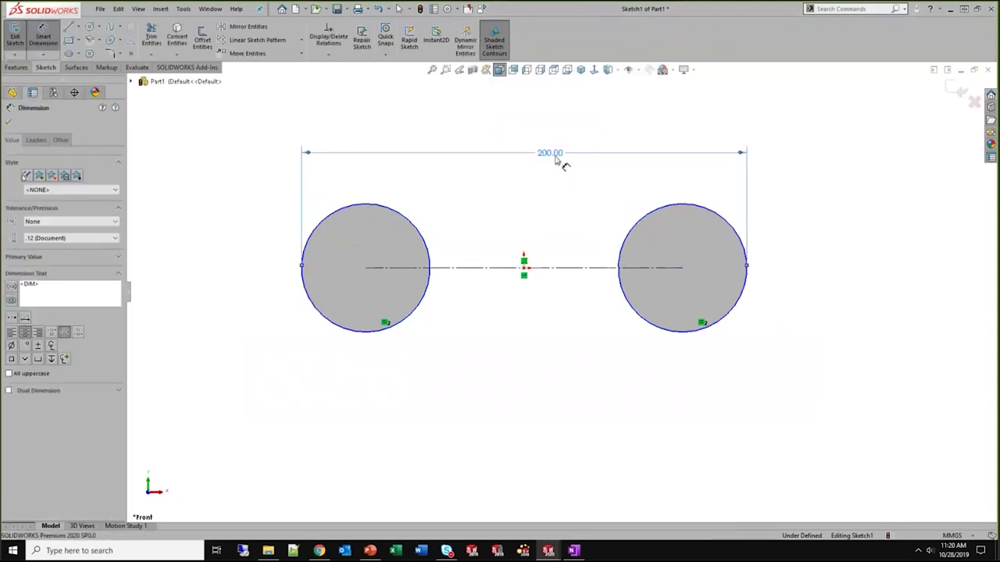
key("Escape")
left_click(556, 156)
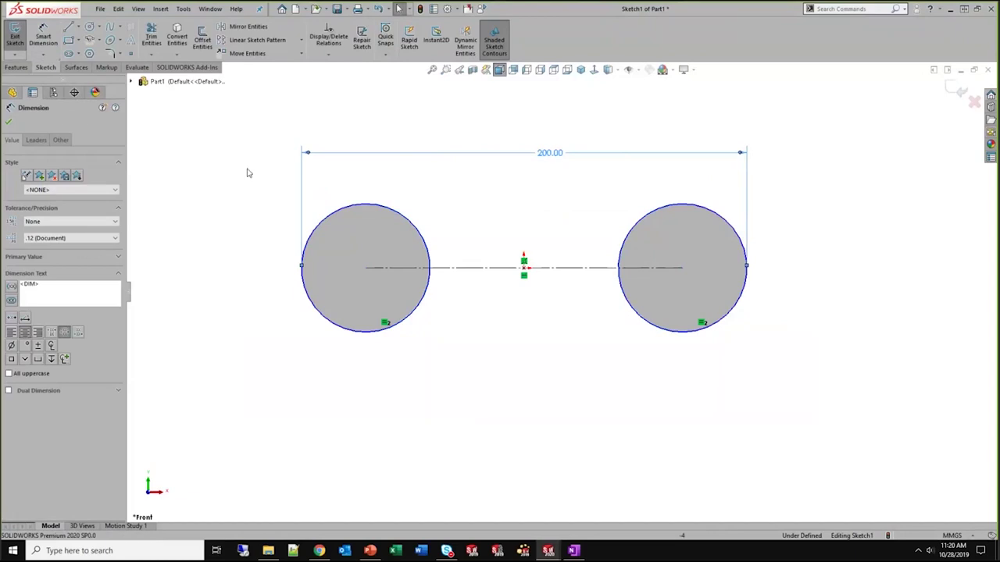
left_click(36, 140)
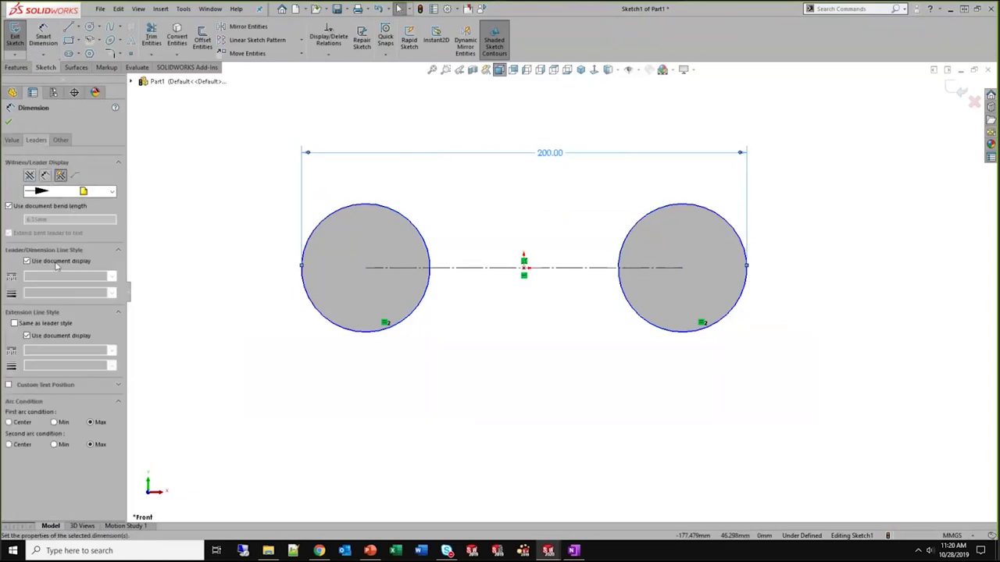
left_click(19, 422)
left_click(19, 445)
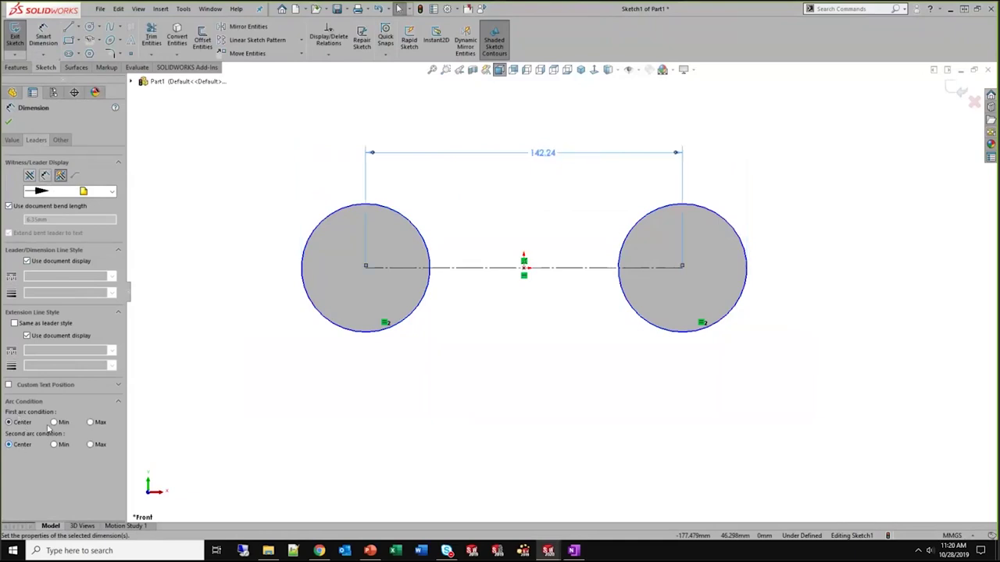
left_click(55, 445)
left_click(55, 423)
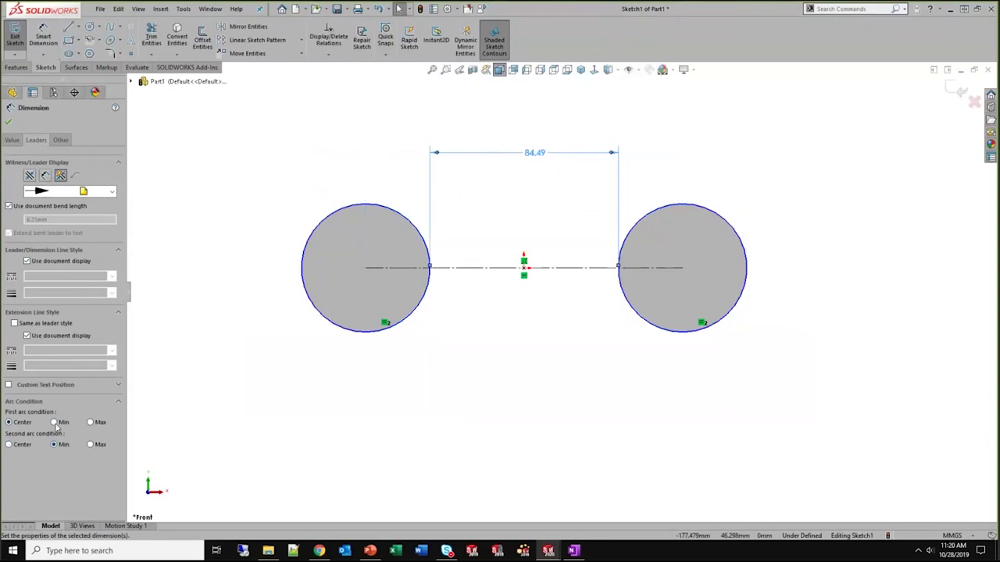
left_click(91, 422)
left_click(91, 444)
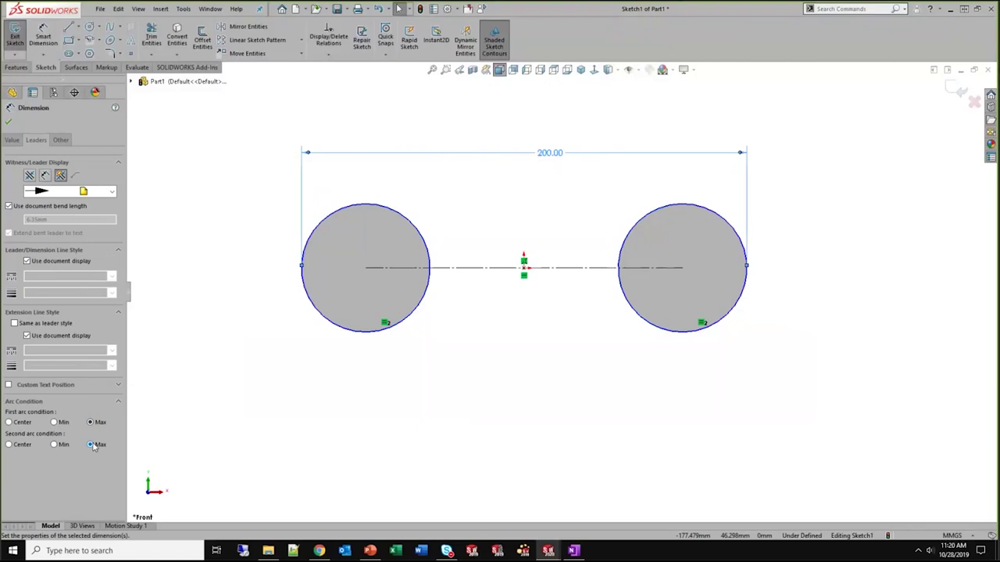
left_click(520, 413)
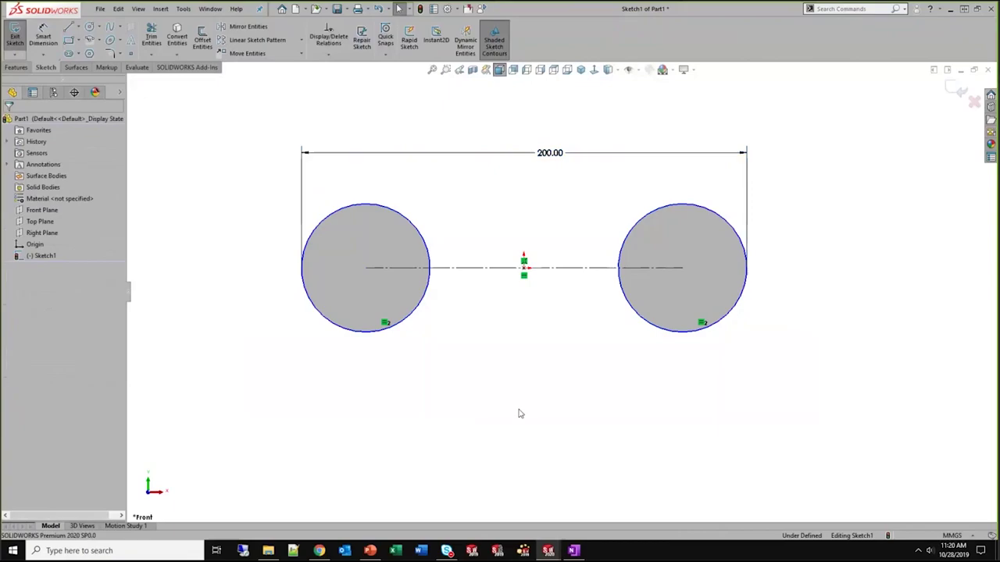
key("alt+Tab")
left_click(503, 199)
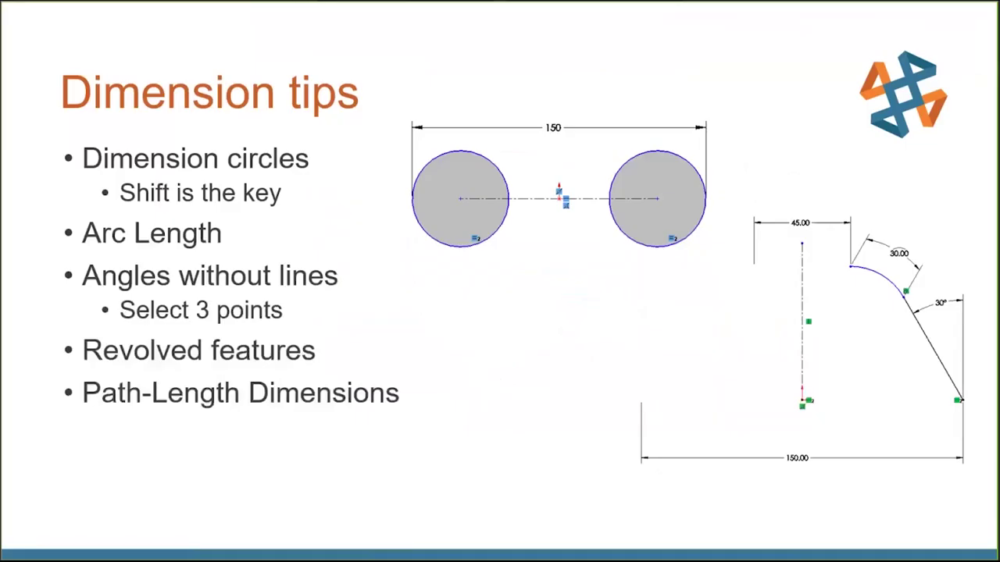
key("Right")
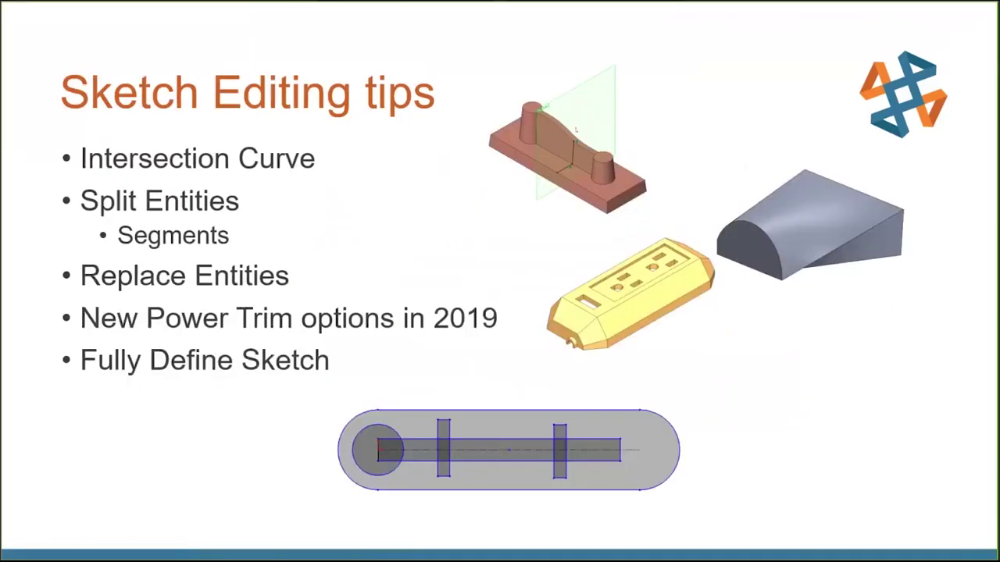
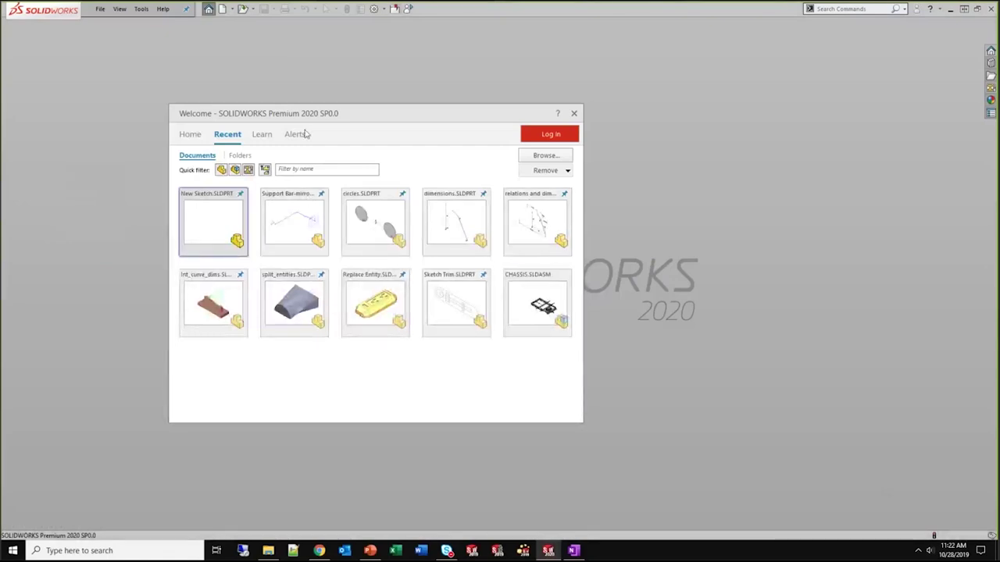
Open the recent part Int_curve_dims
left_click(196, 134)
left_click(230, 138)
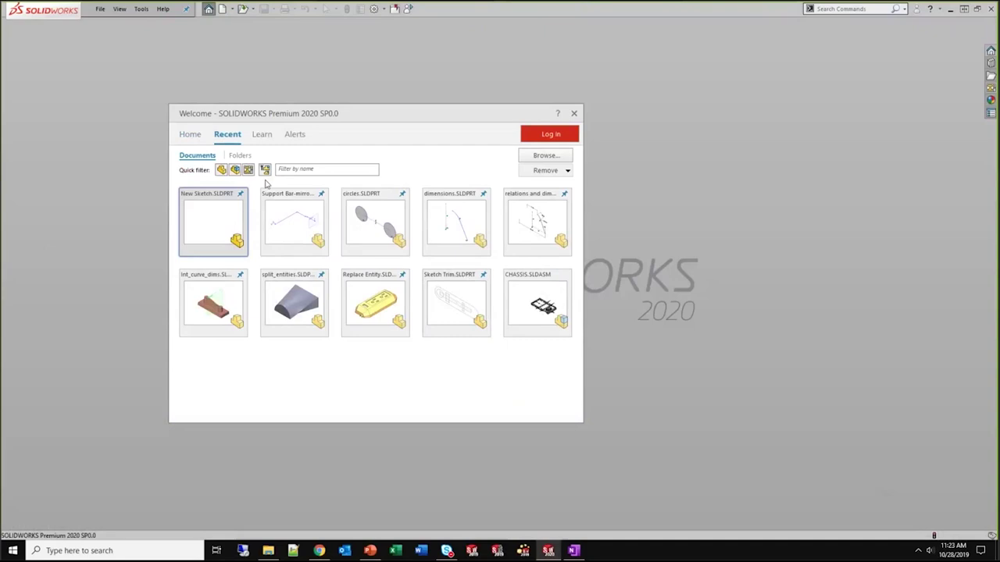
left_click(213, 300)
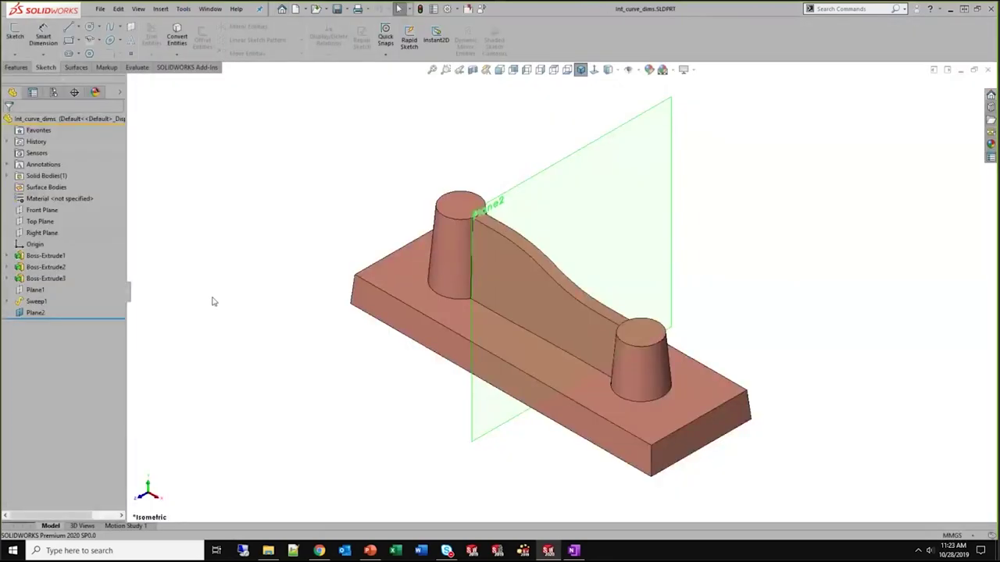
Start a new sketch on Plane2, the plane cutting through the curved rib between the two bosses
left_click(39, 312)
middle_click_drag(312, 304, 307, 324)
left_click(307, 324)
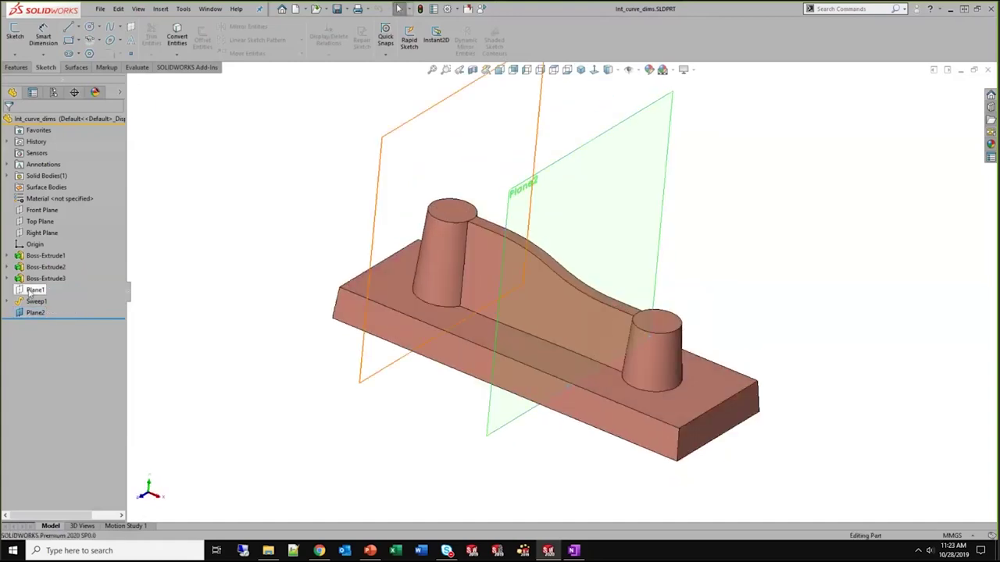
middle_click_drag(375, 274, 339, 267)
left_click(628, 160)
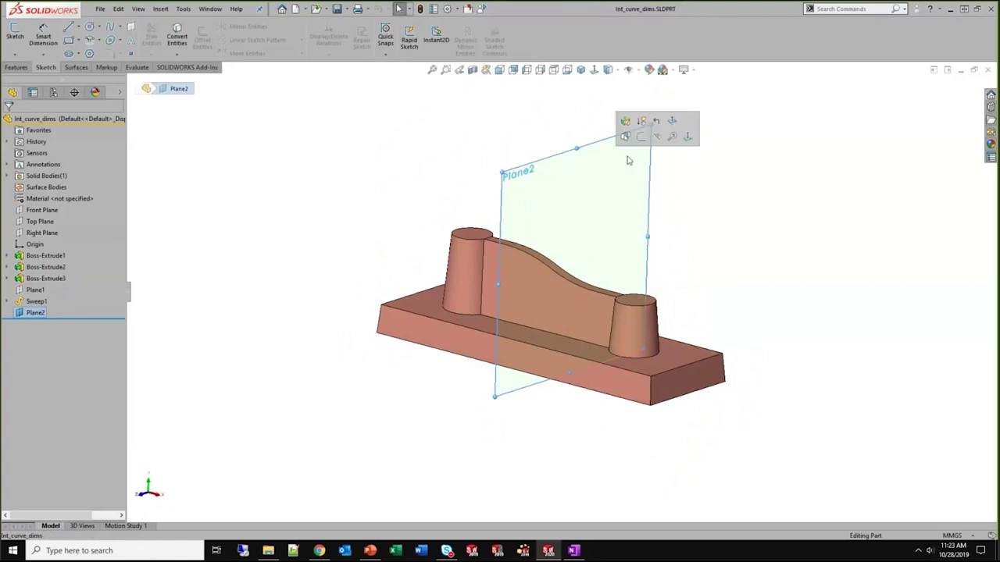
left_click(641, 137)
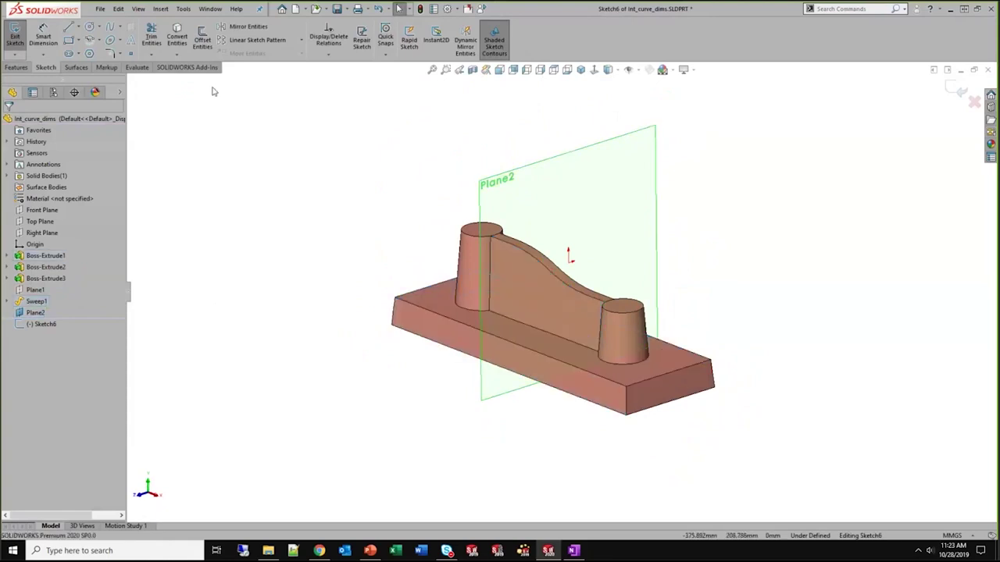
Create intersection curves where the sketch plane cuts the rib's side face and the base's top and front faces
left_click(176, 55)
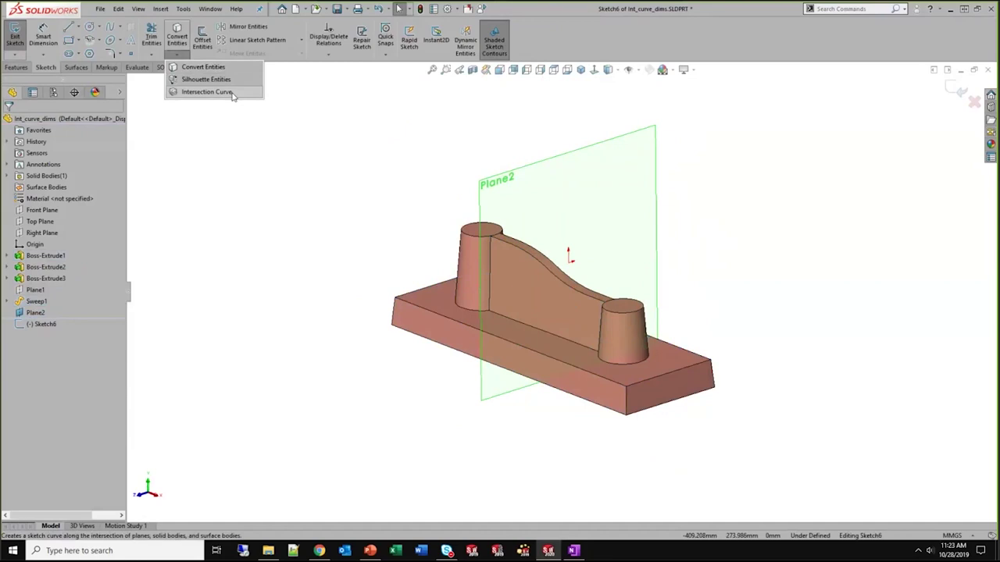
left_click(207, 92)
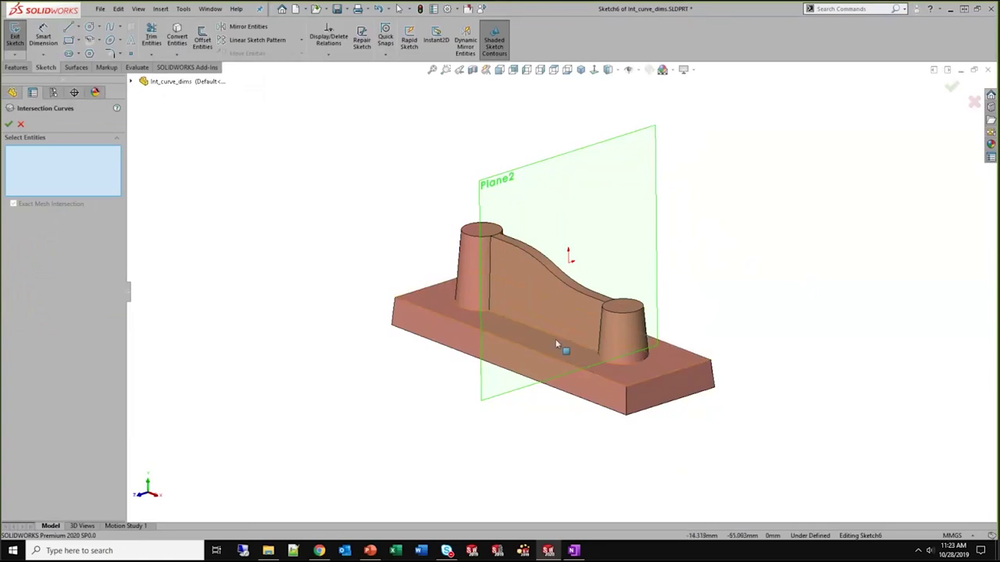
left_click(533, 363)
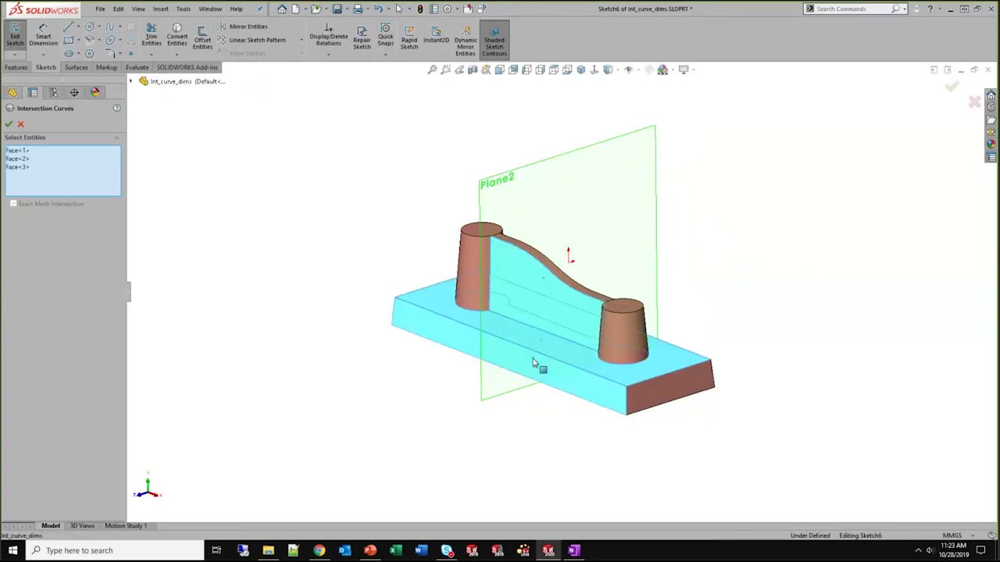
key("Return")
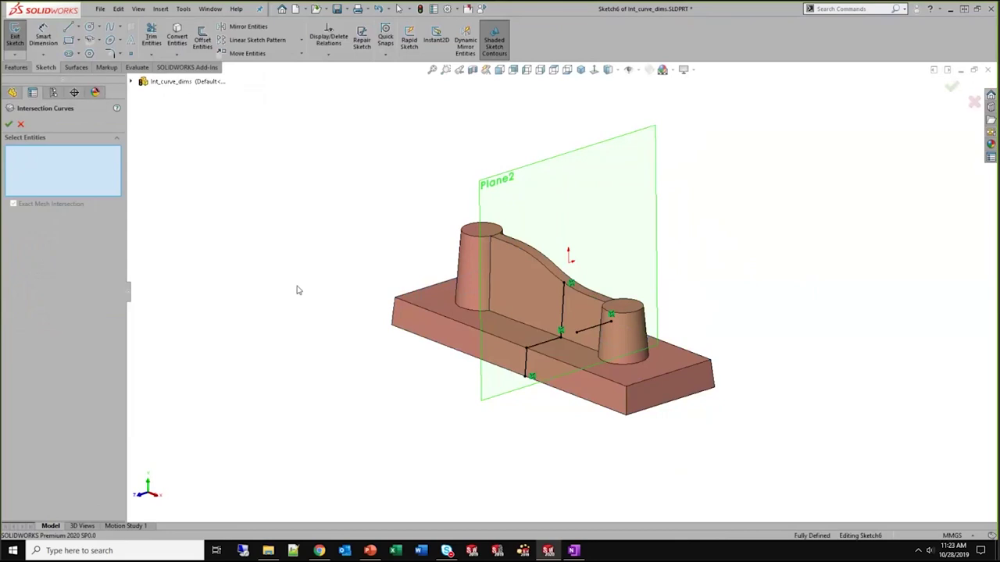
key("Escape")
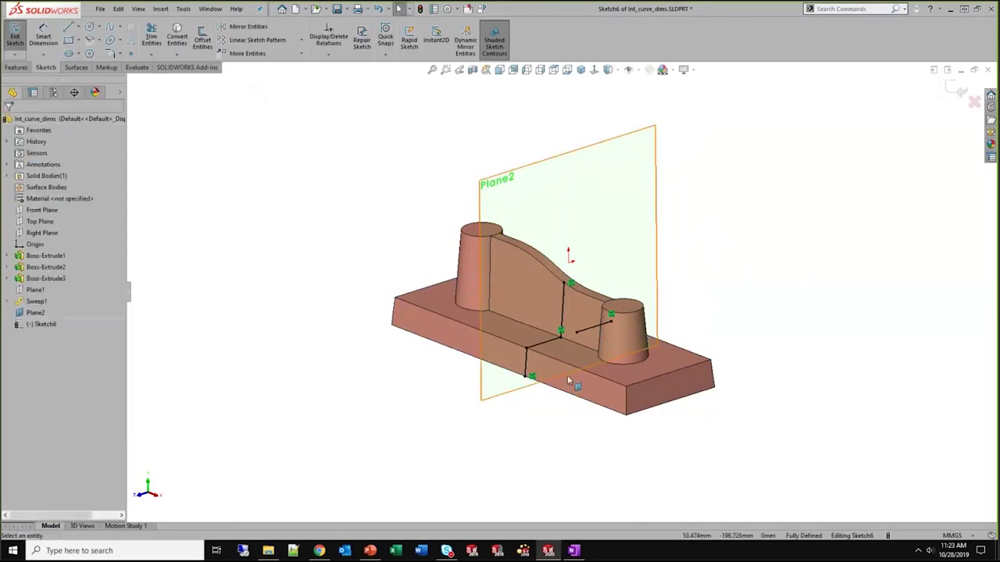
Delete the stray line on the far side of the rib and the line on the base's front face
middle_click_drag(567, 375, 585, 320)
left_click(588, 316)
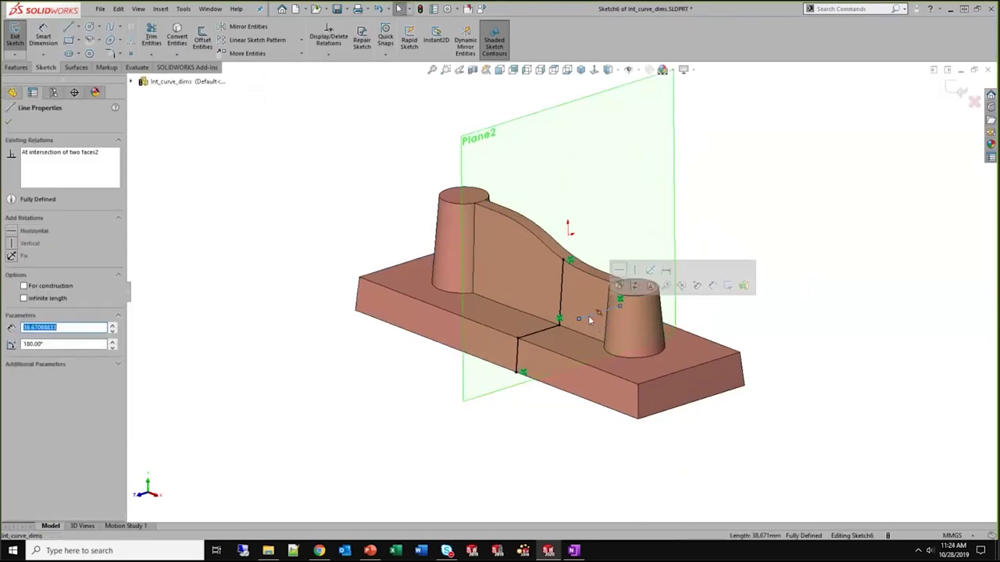
left_click(536, 386)
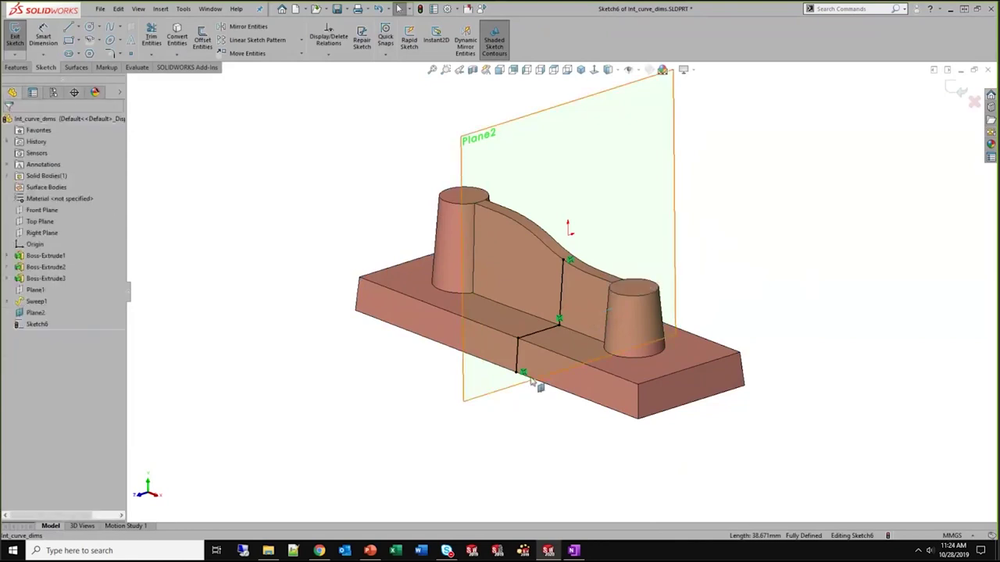
left_click(517, 356)
left_click(480, 424)
middle_click_drag(617, 458, 580, 328)
scroll(579, 328, "down", 3)
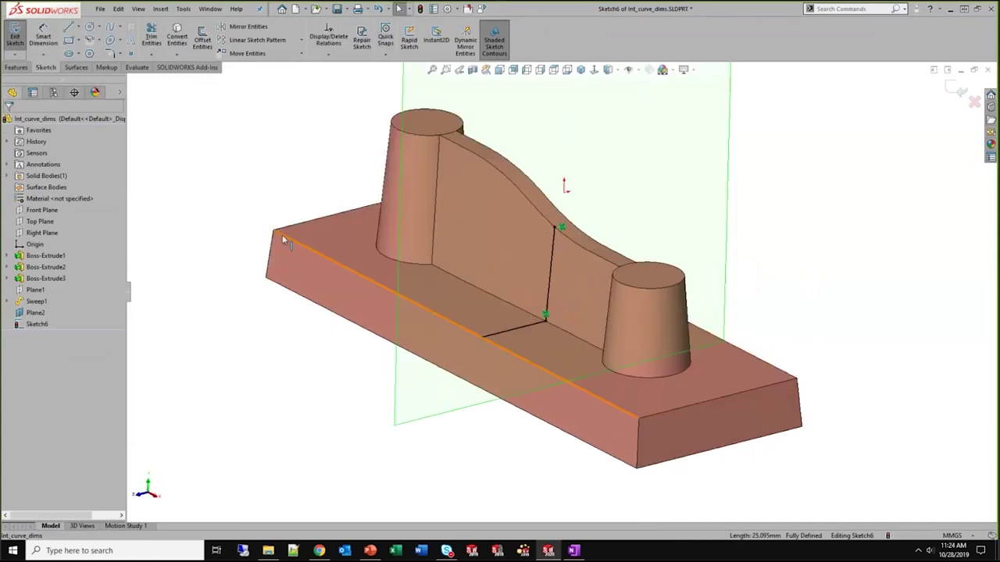
Try to dimension the angle by selecting the base line and the rib's intersection curve directly
key("s")
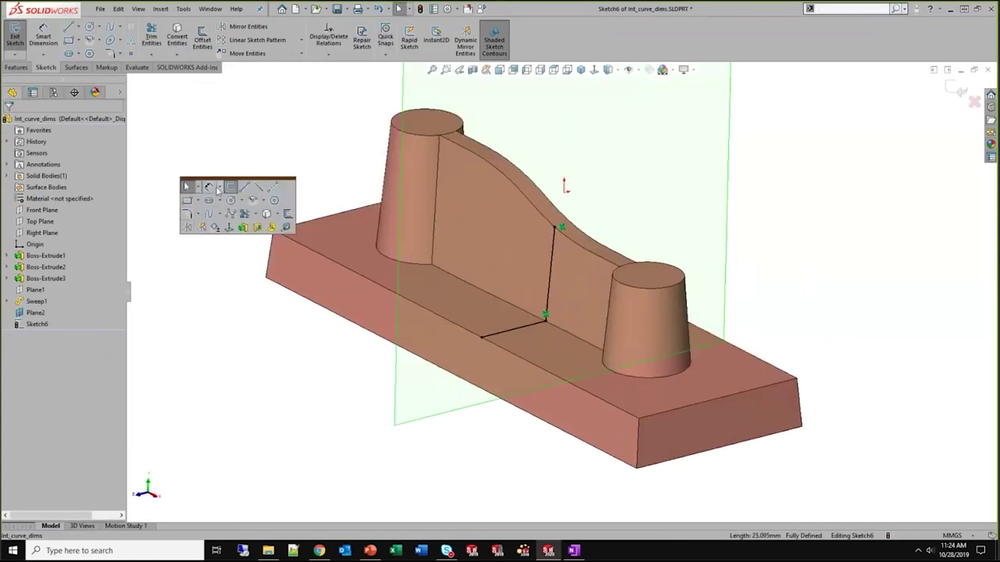
left_click(201, 190)
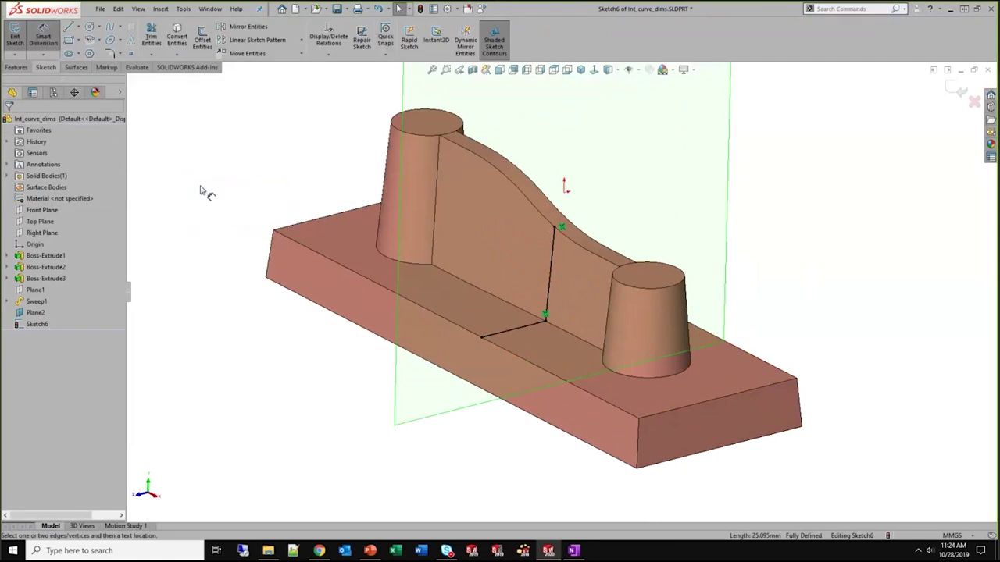
left_click(515, 333)
left_click(549, 266)
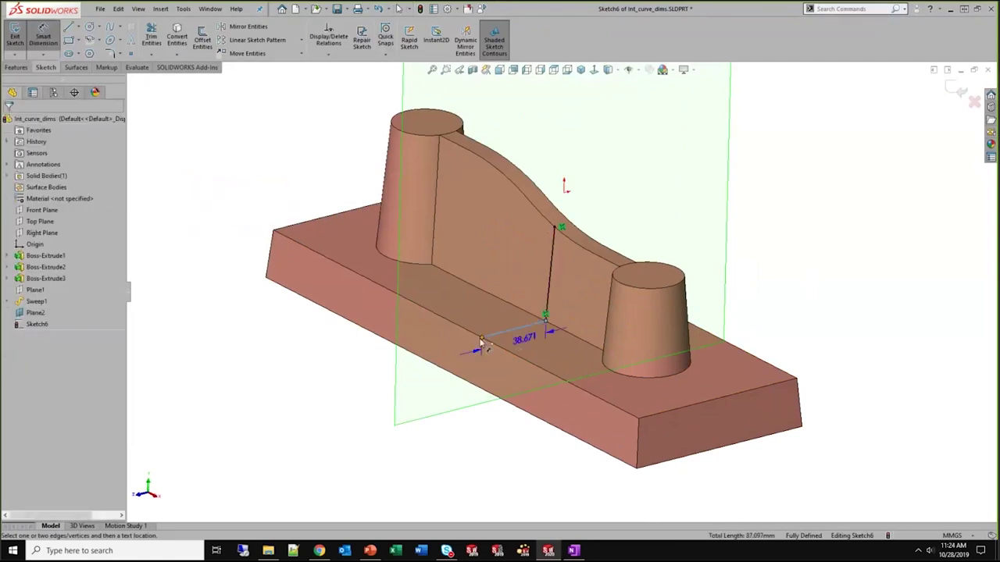
left_click(552, 263)
key("Escape")
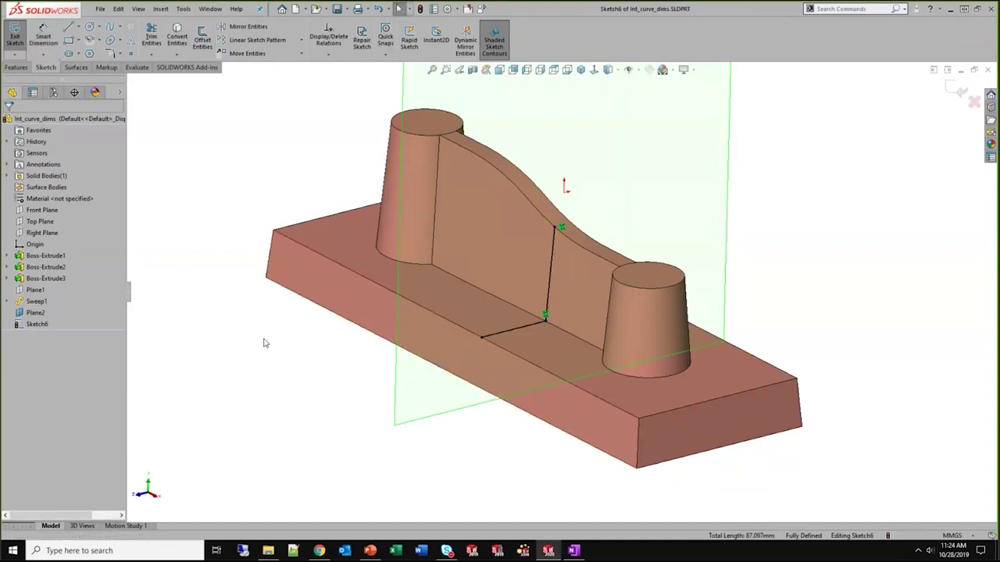
Try a three-point angle dimension starting from the base line's outer endpoint, with the corner as second point
key("s")
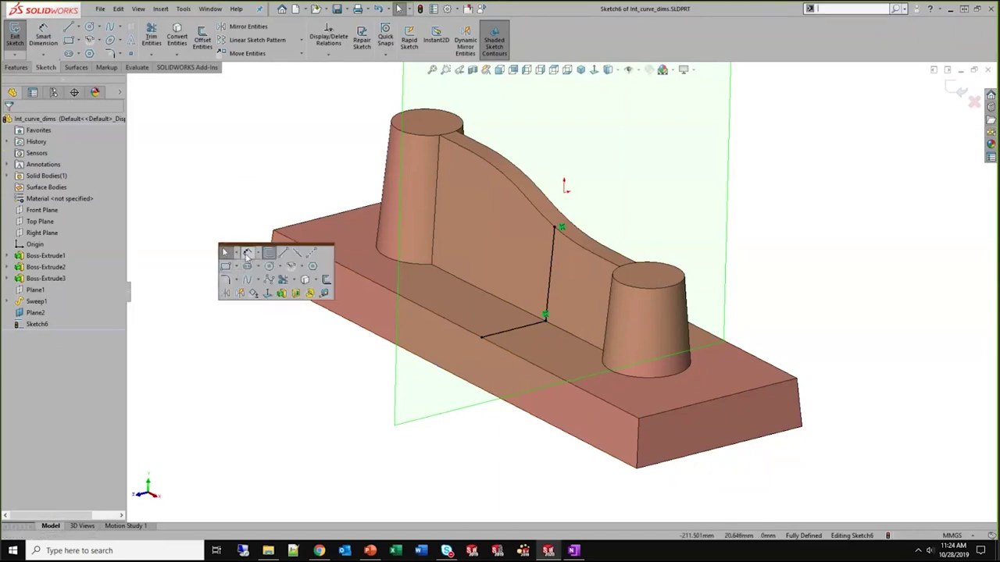
left_click(246, 259)
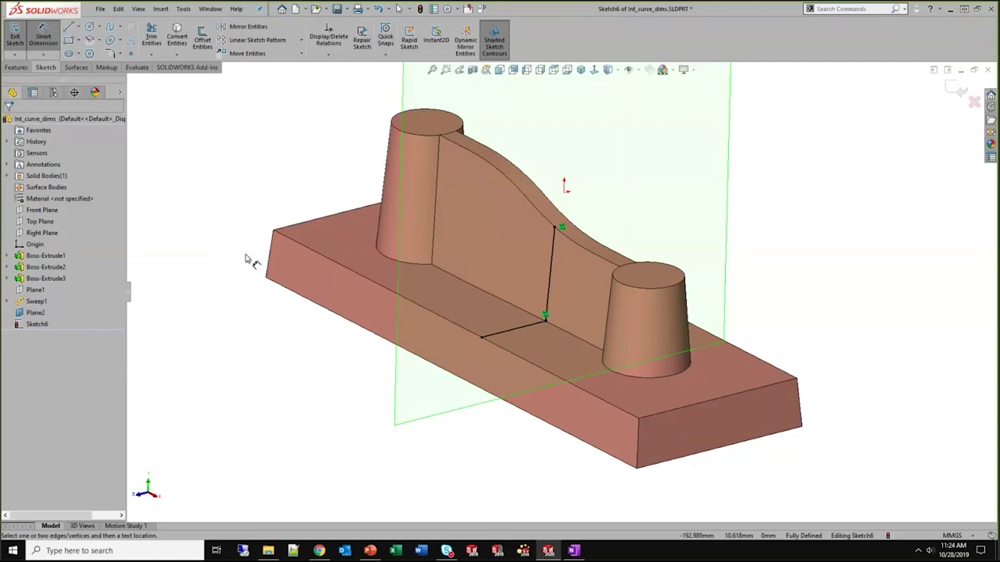
middle_click_drag(474, 429, 499, 392)
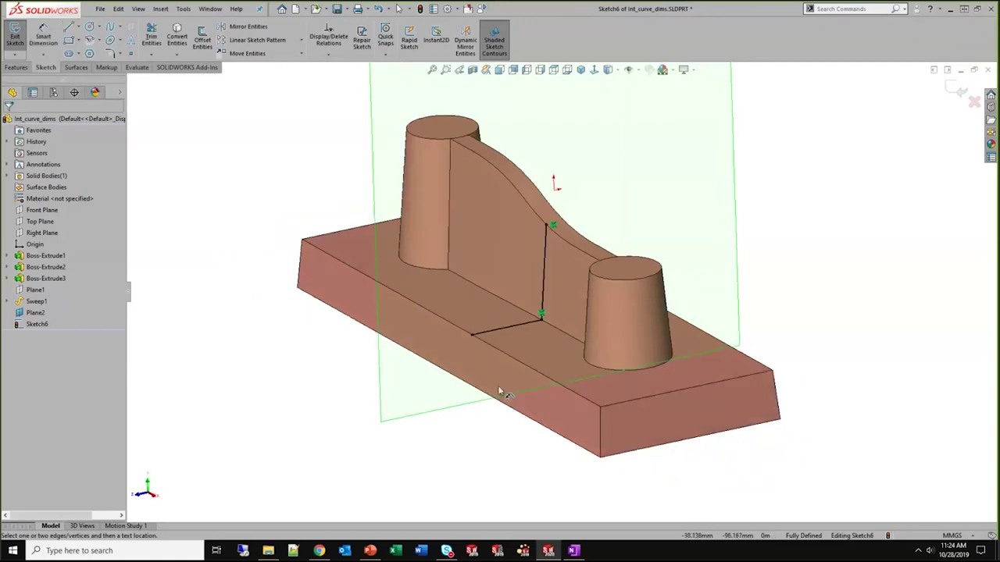
left_click(472, 338)
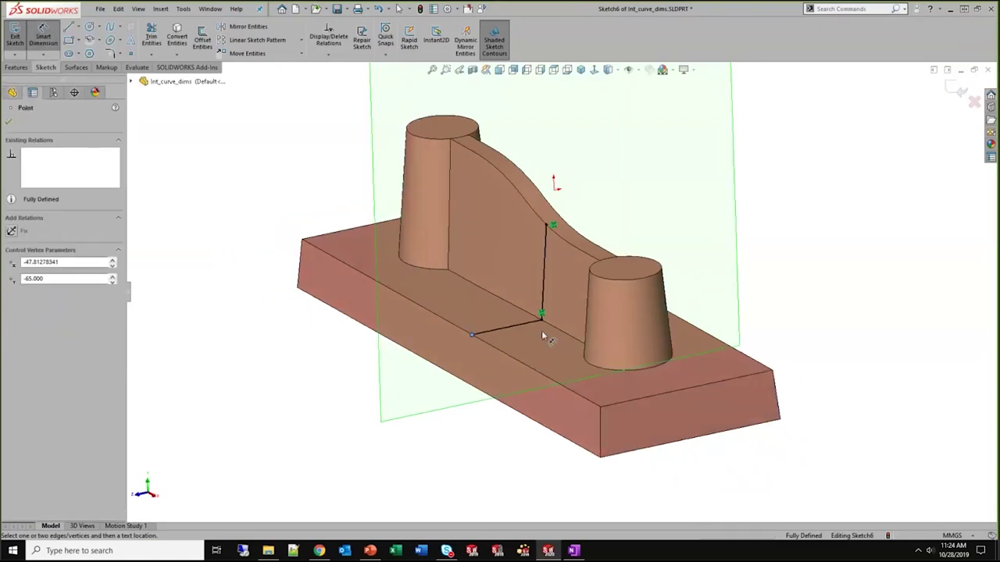
left_click(541, 316)
left_click(550, 226)
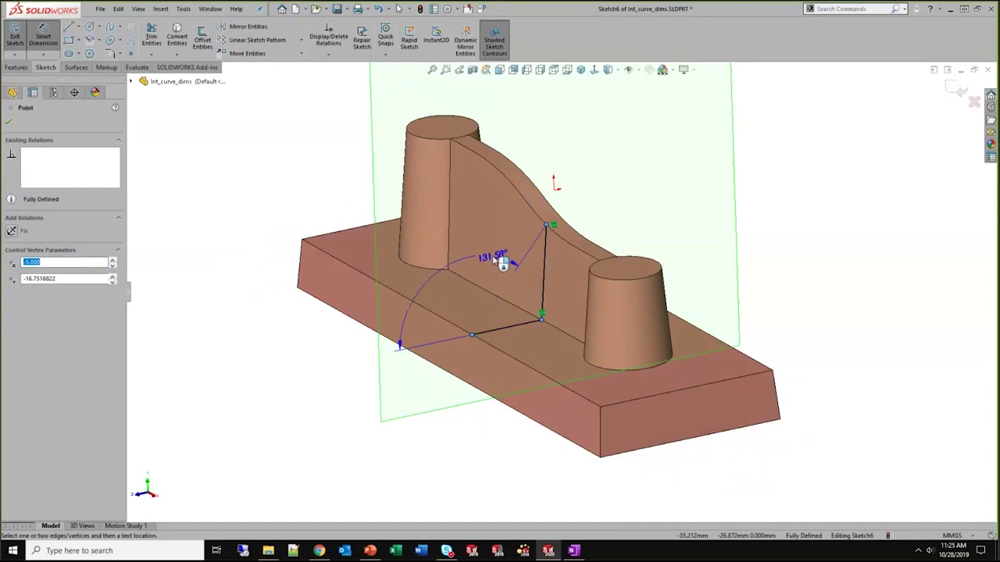
key("Escape")
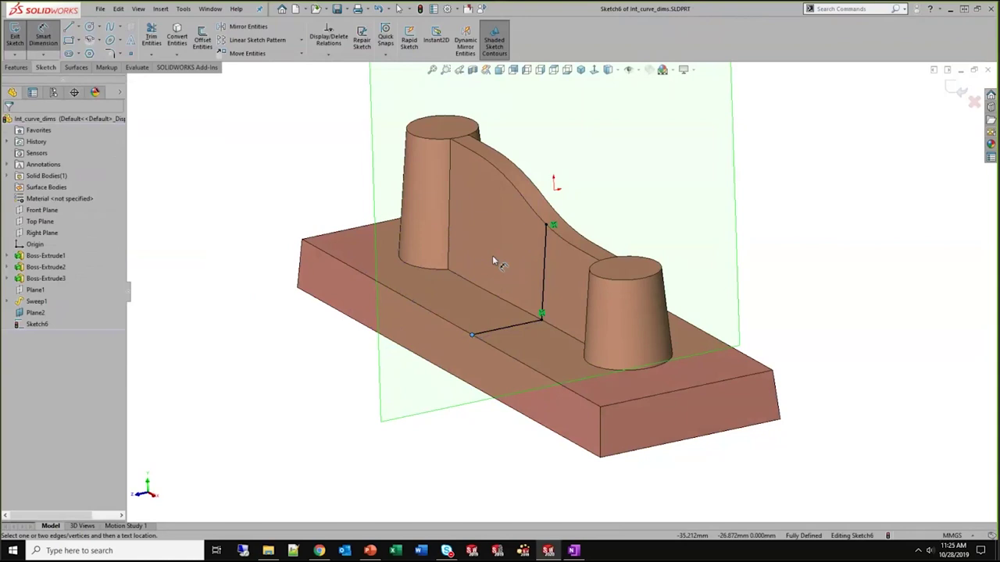
Add a driven three-point angle dimension from the corner vertex to the outer ends of the base line and rib curve
left_click(542, 320)
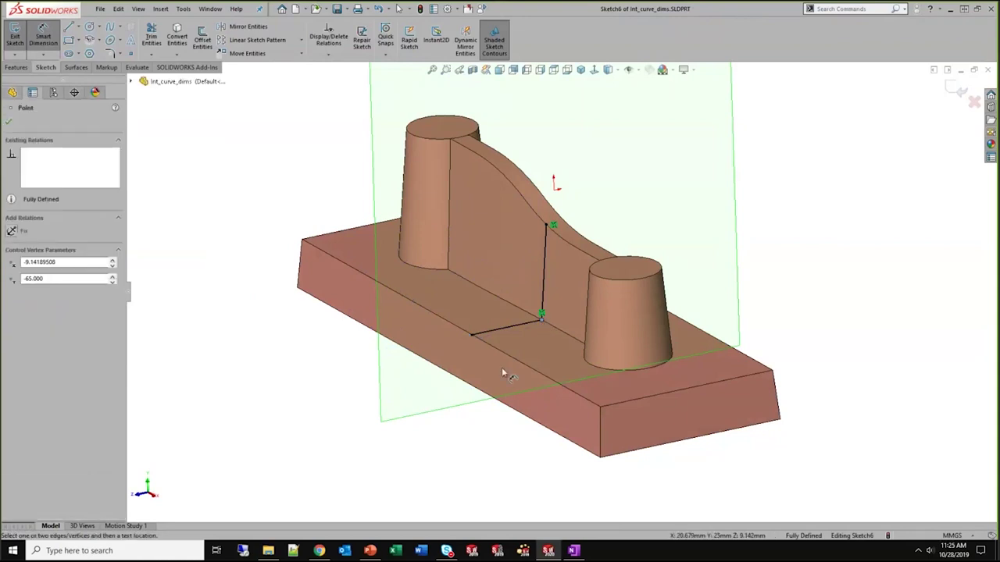
left_click(471, 334)
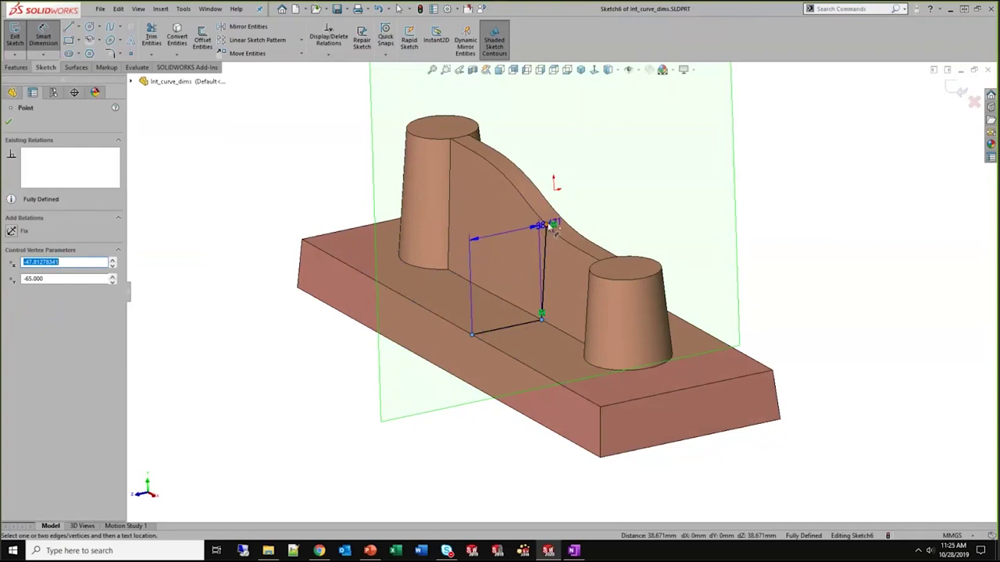
left_click(550, 225)
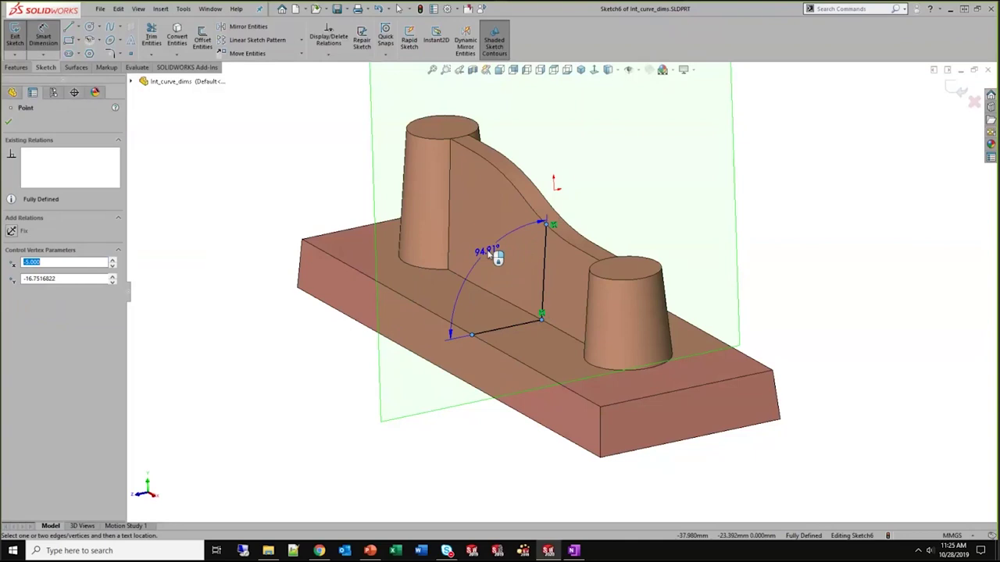
left_click(489, 251)
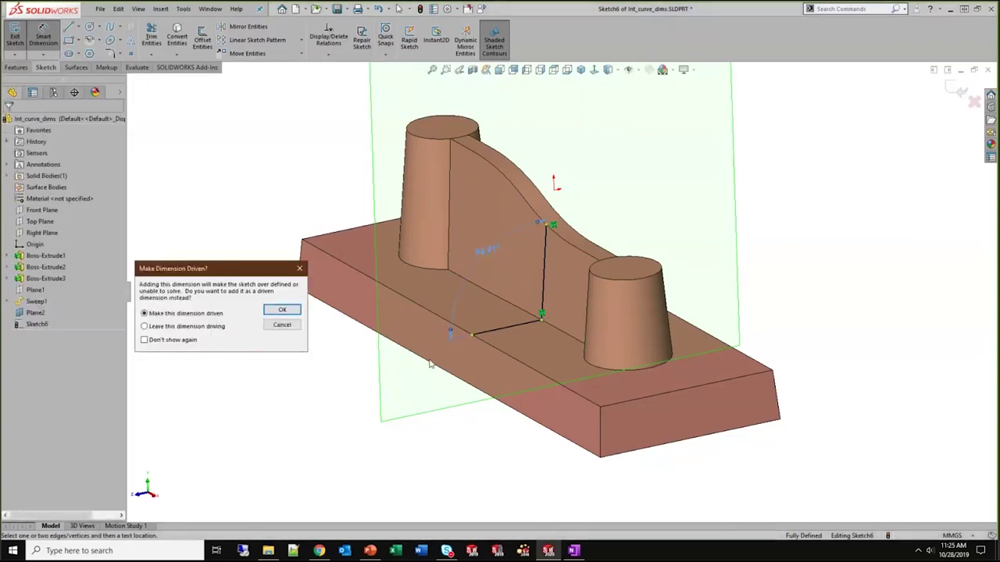
left_click(282, 313)
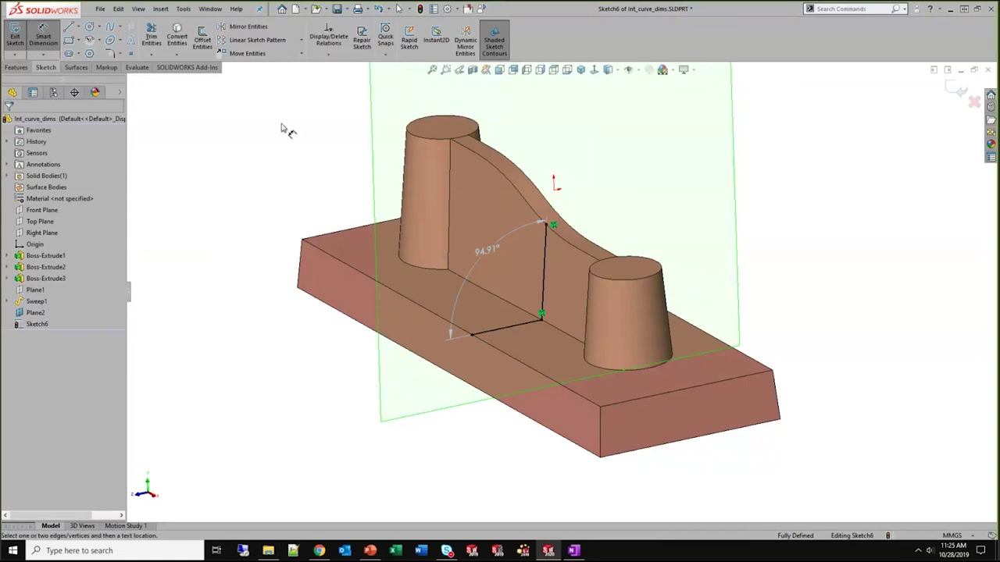
key("Escape")
Open the recent part split_entities and expand Loft1 to list its profile sketches
left_click(282, 8)
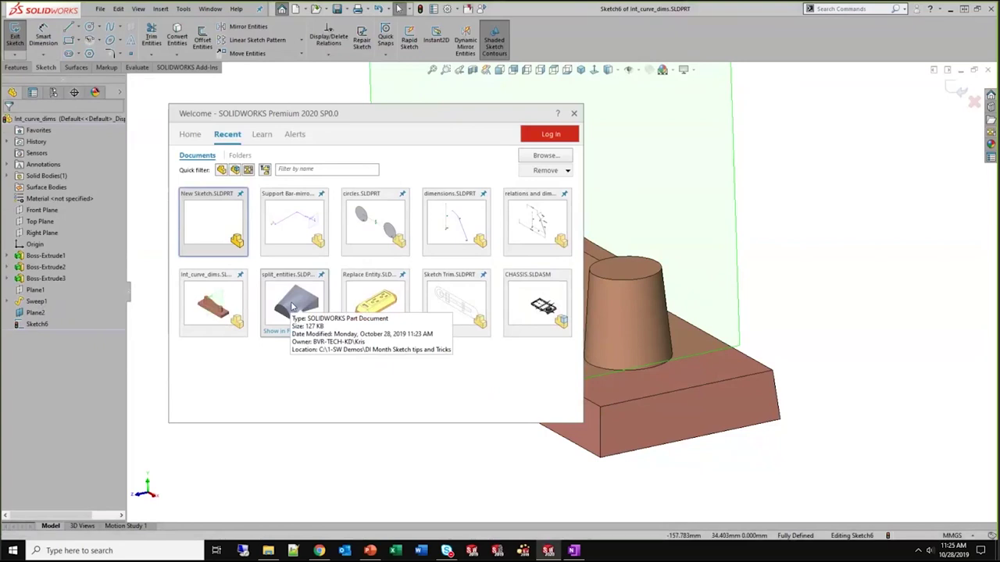
left_click(292, 306)
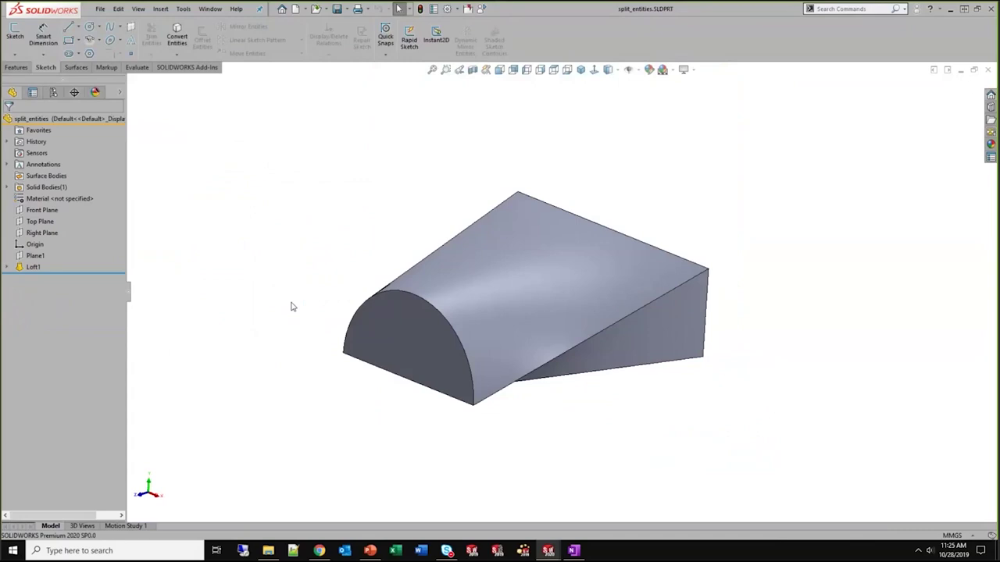
left_click(7, 269)
Compare the loft's two profile sketches, Sketch2 and Sketch1, by highlighting each on the model
mouse_move(310, 268)
middle_mouse_down()
mouse_move(299, 164)
mouse_move(431, 190)
mouse_move(484, 161)
mouse_move(368, 183)
mouse_move(330, 229)
middle_mouse_up()
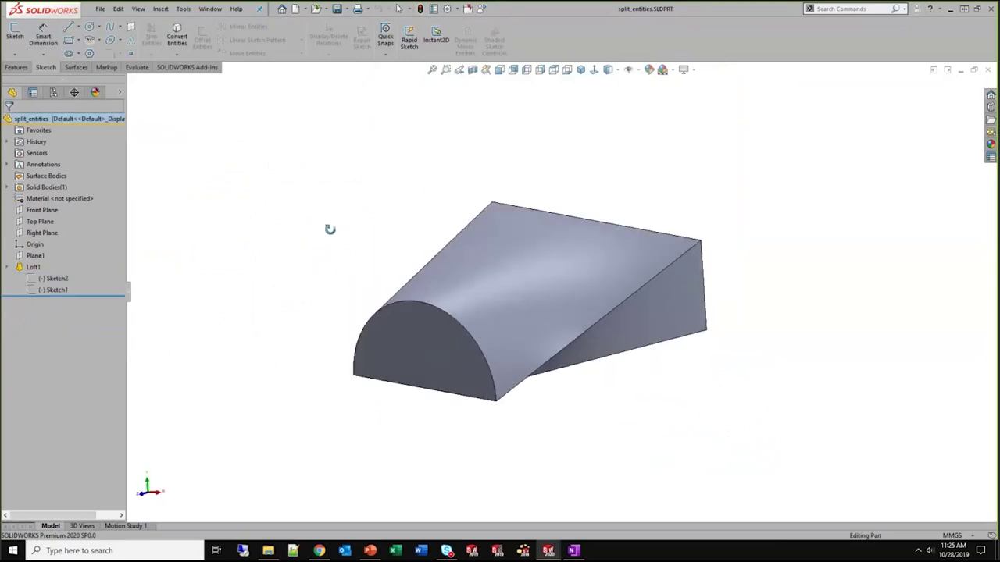
left_click(42, 279)
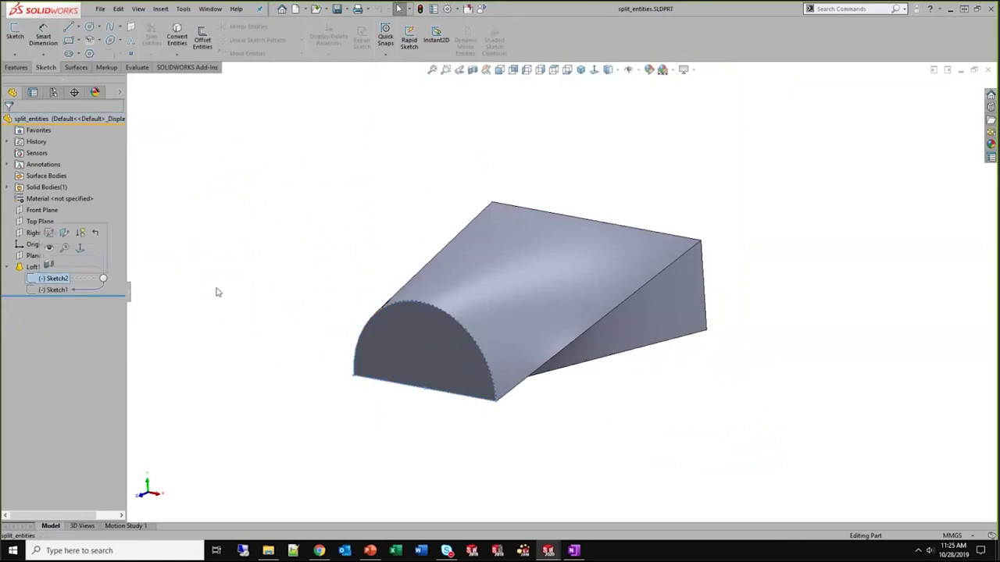
left_click(63, 290)
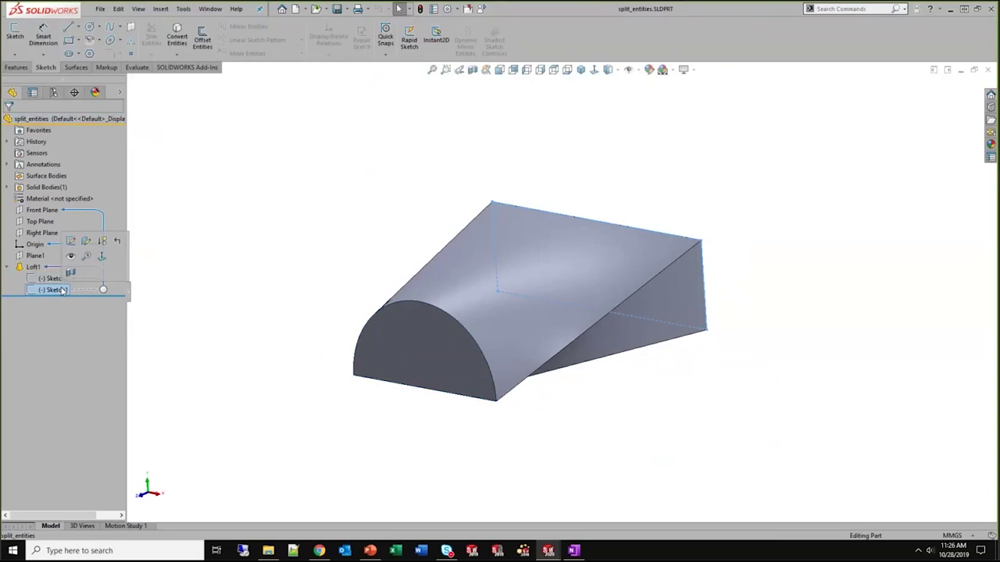
left_click(56, 278)
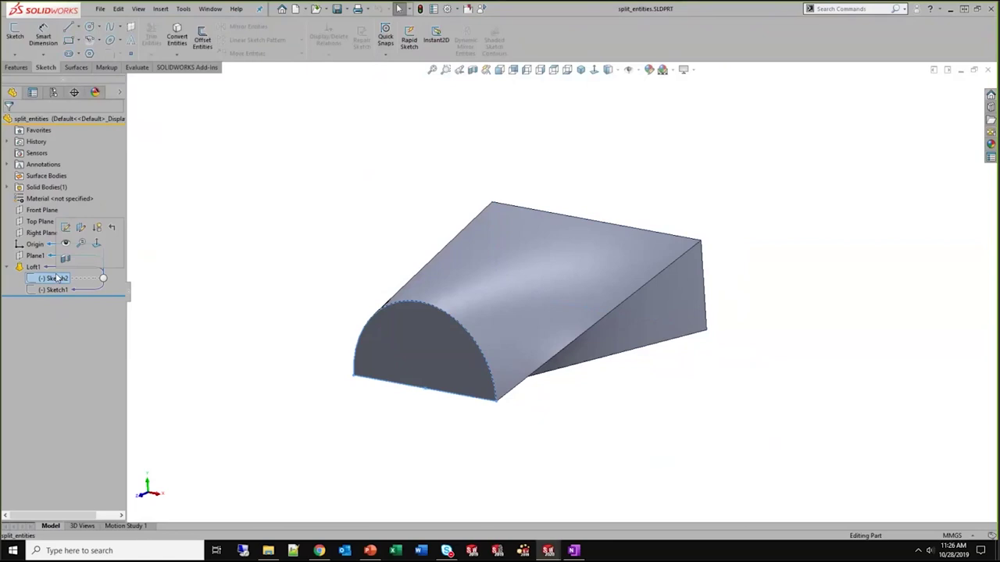
mouse_move(296, 261)
middle_mouse_down()
mouse_move(281, 143)
mouse_move(288, 236)
middle_mouse_up()
left_click(200, 298)
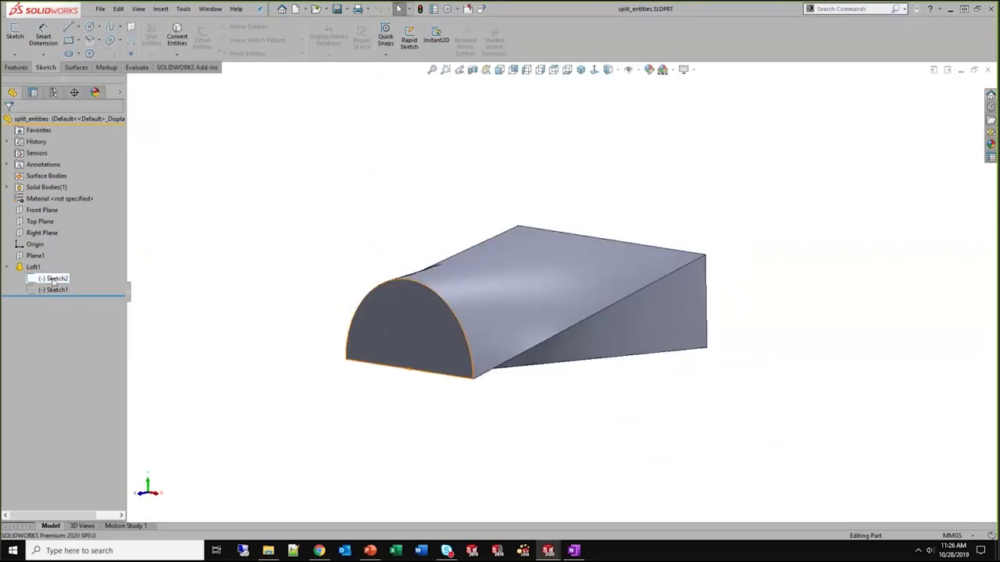
Open Sketch2, the loft's half-circle profile, for editing and view it face-on
right_click(53, 279)
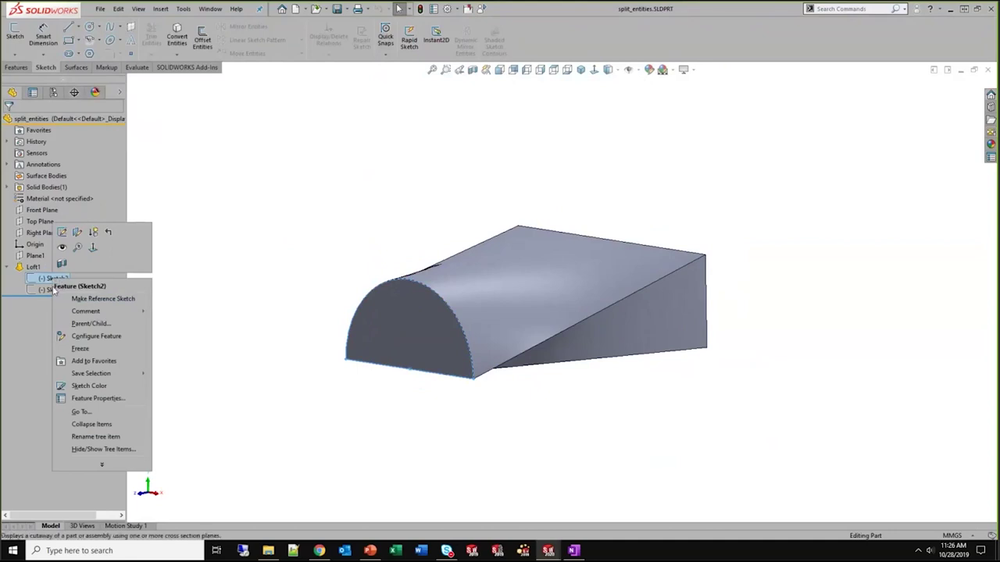
left_click(63, 233)
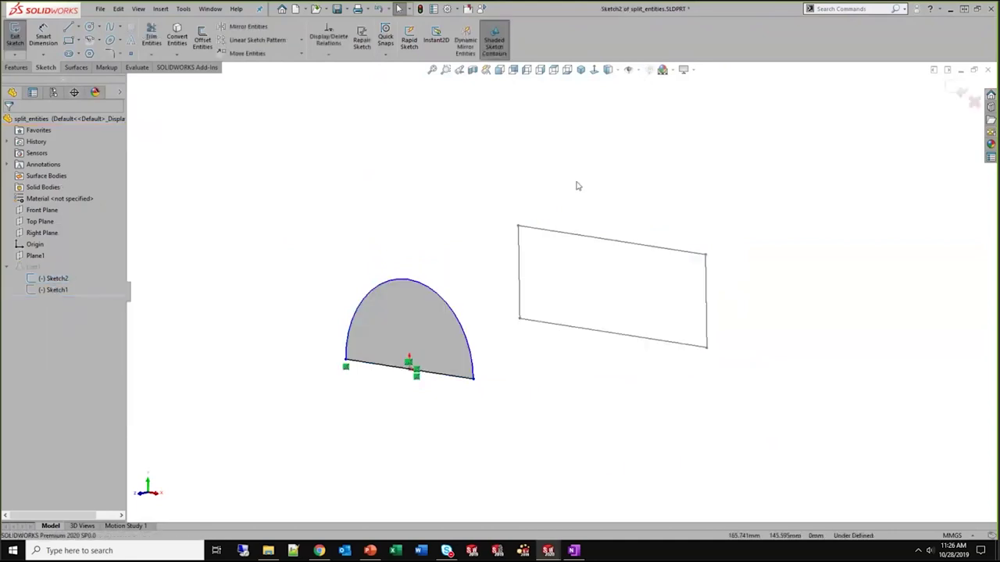
scroll(696, 245, "down", 3)
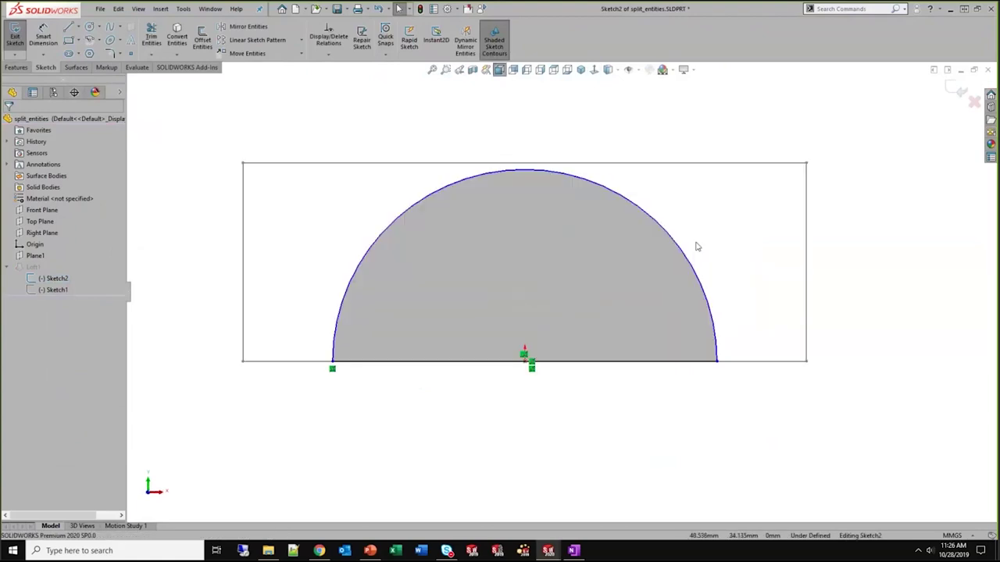
right_click(405, 216)
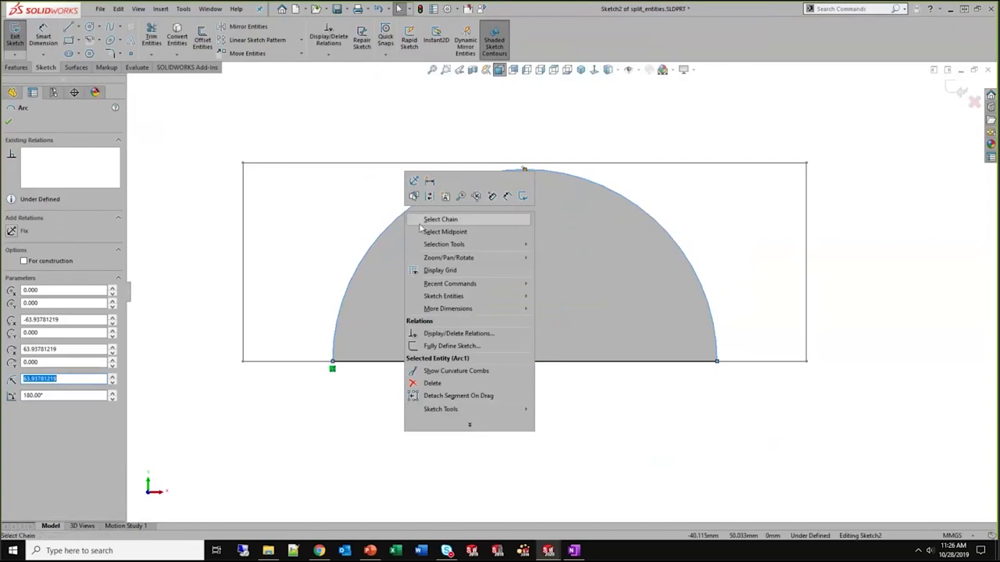
mouse_move(485, 414)
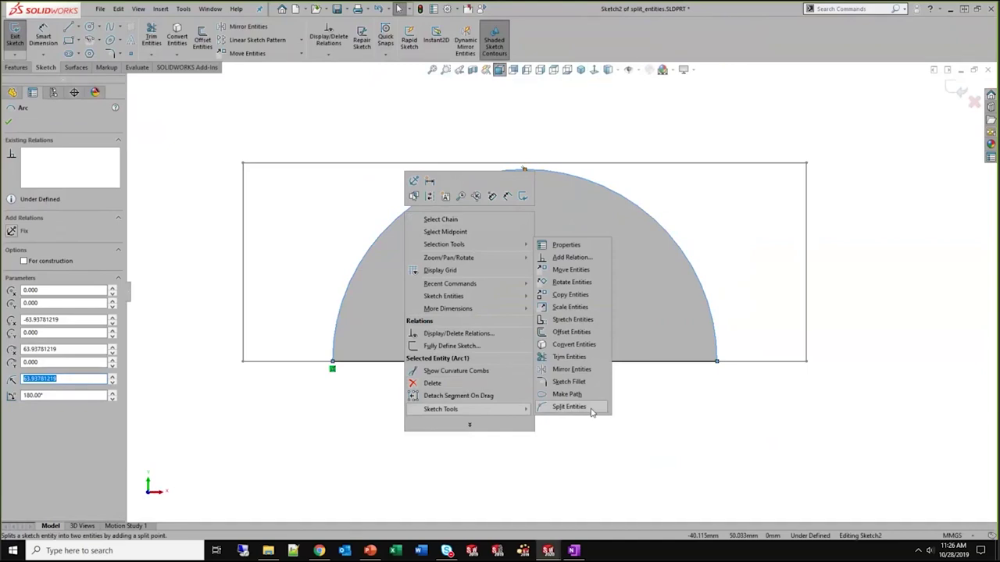
left_click(684, 417)
Customize the Sketch shortcut toolbar by adding the Split Entities command from the Sketch command set
key("s")
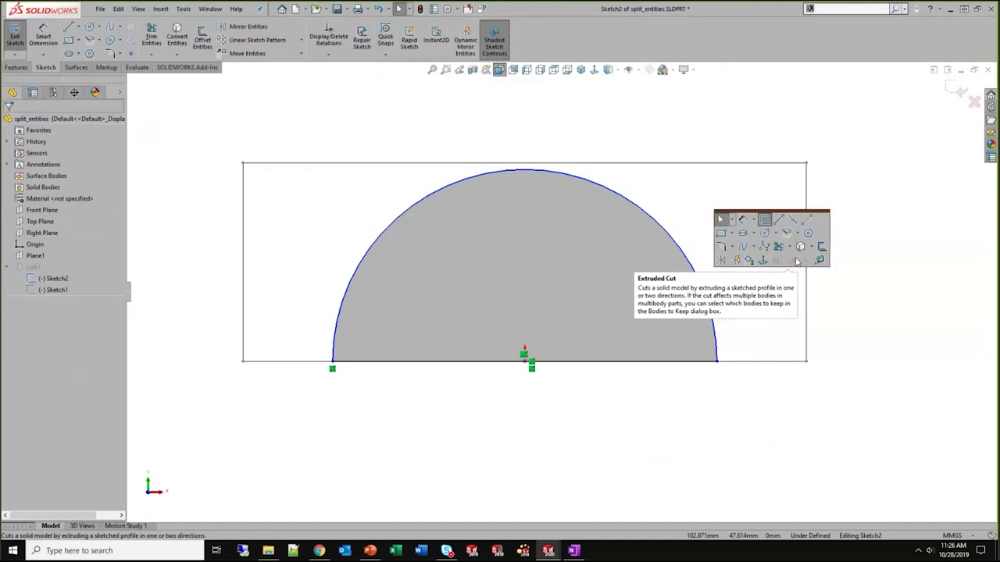
right_click(815, 229)
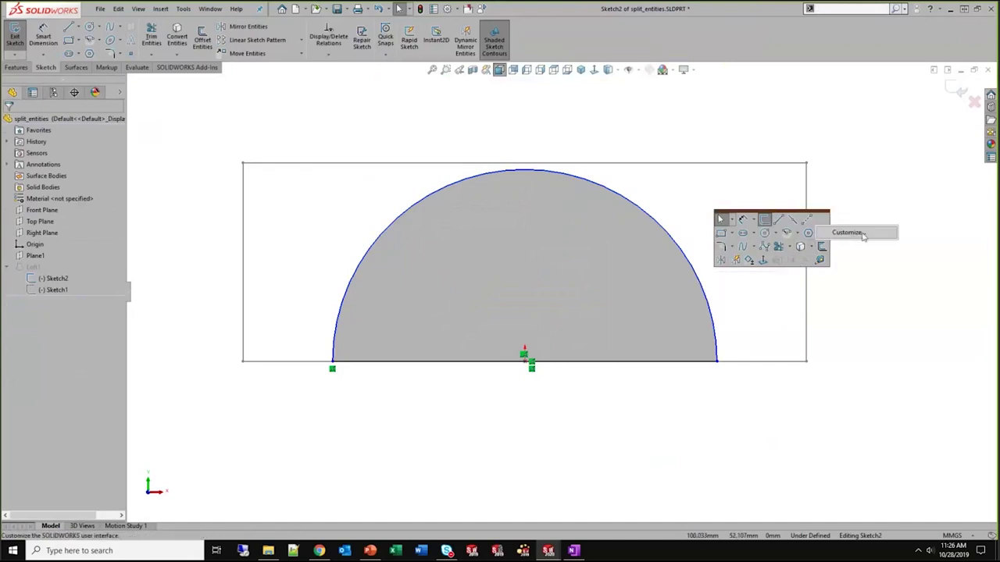
left_click(847, 233)
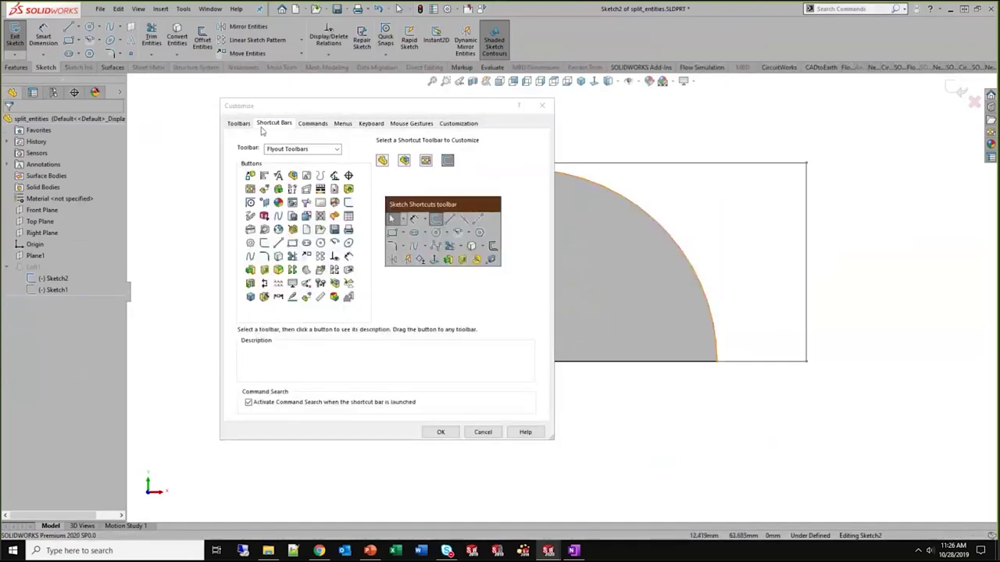
left_click(328, 149)
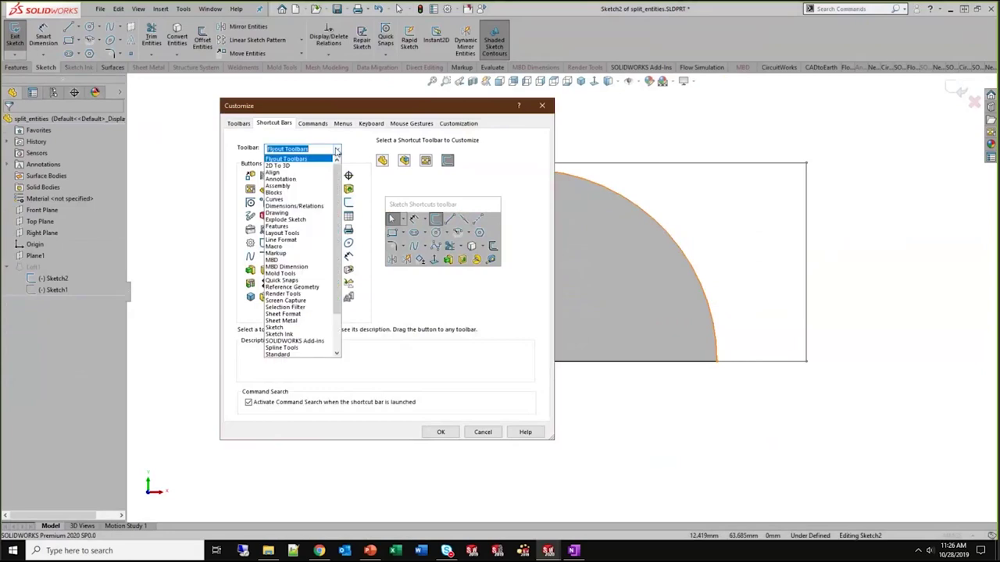
left_click(293, 327)
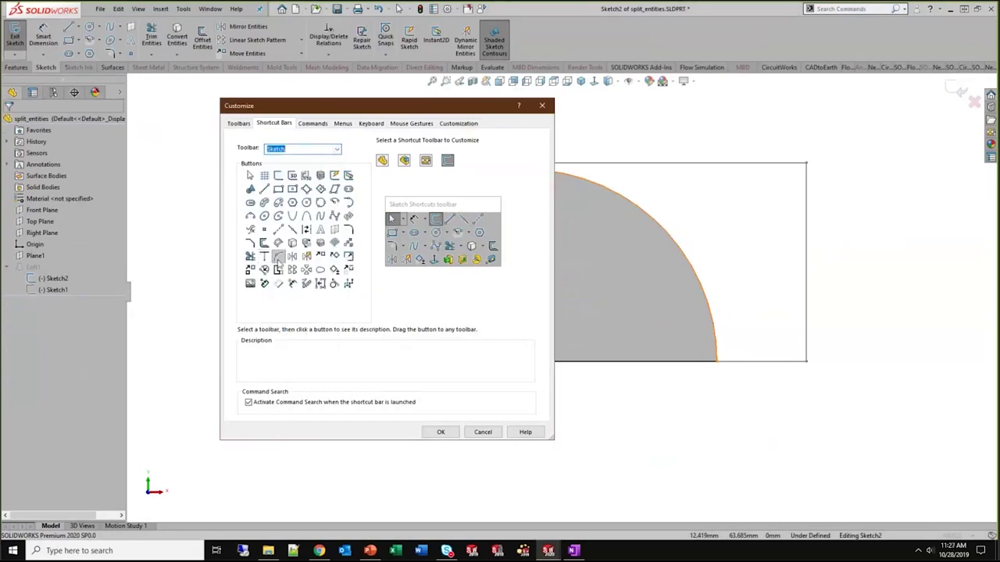
mouse_move(279, 260)
left_mouse_down()
mouse_move(445, 234)
mouse_move(499, 245)
left_mouse_up()
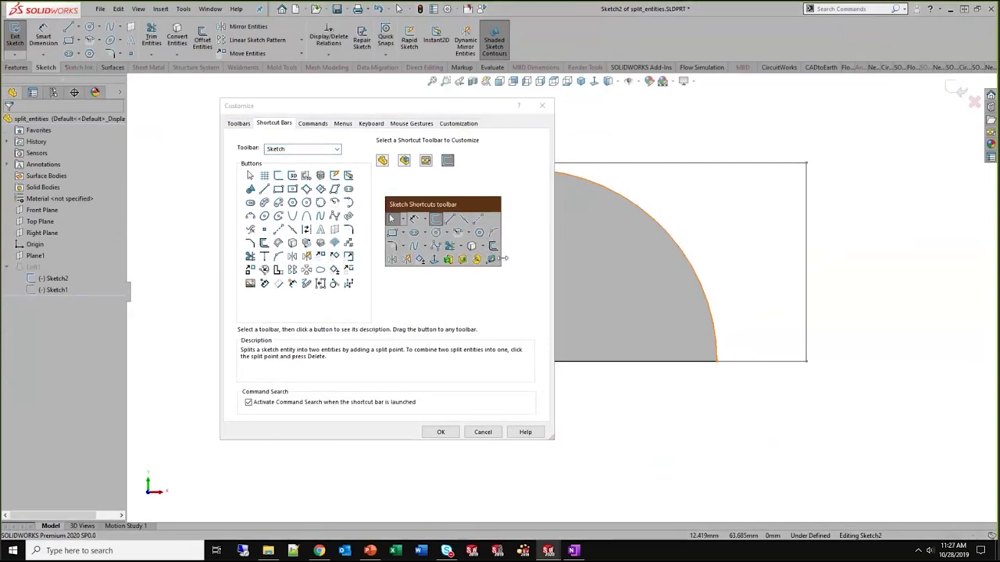
left_click(441, 433)
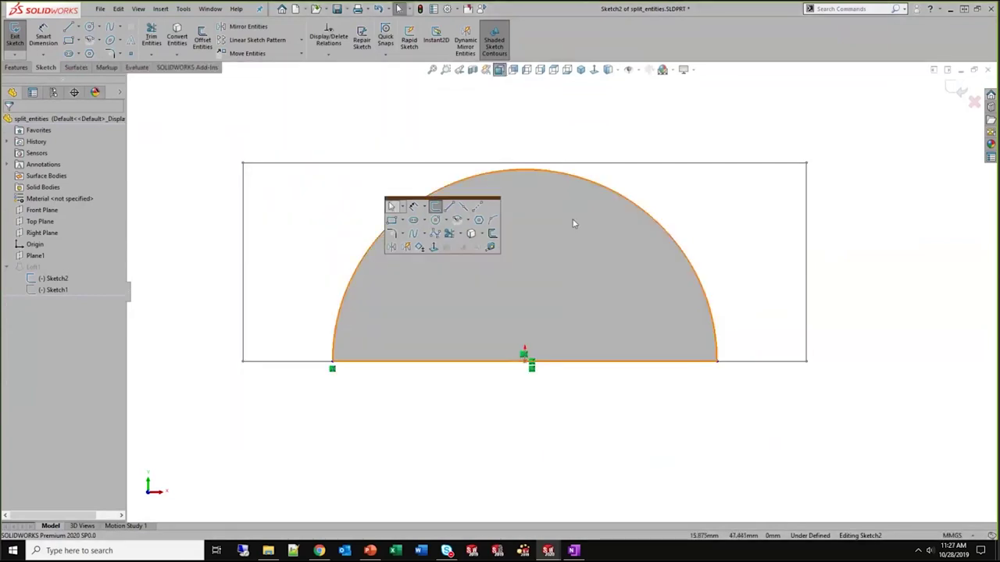
Split the half-circle arc at about X -42.9, Y 47.4 mm and X 44.9, Y 45.5 mm, and check the resulting segments
left_click(493, 224)
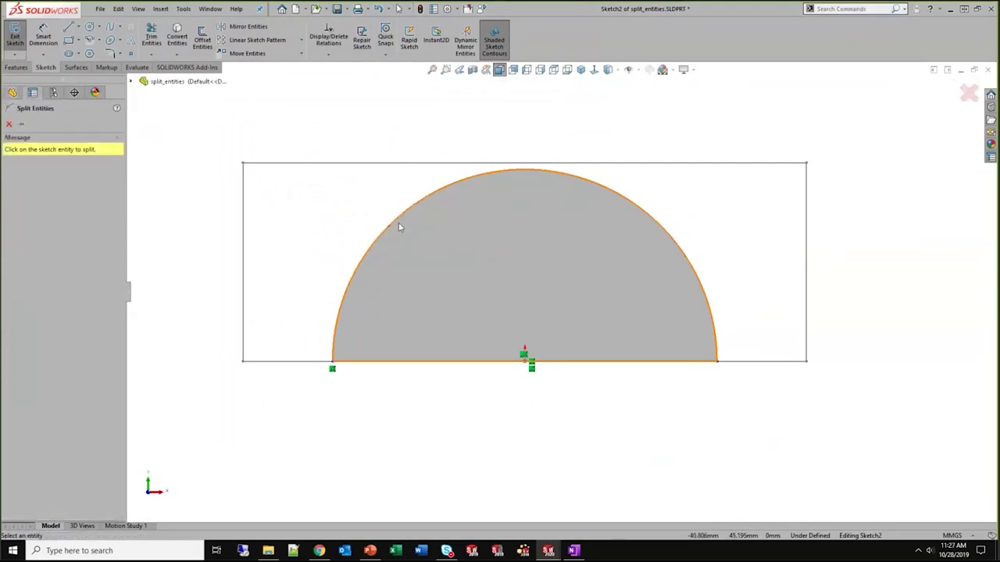
left_click(397, 222)
left_click(660, 221)
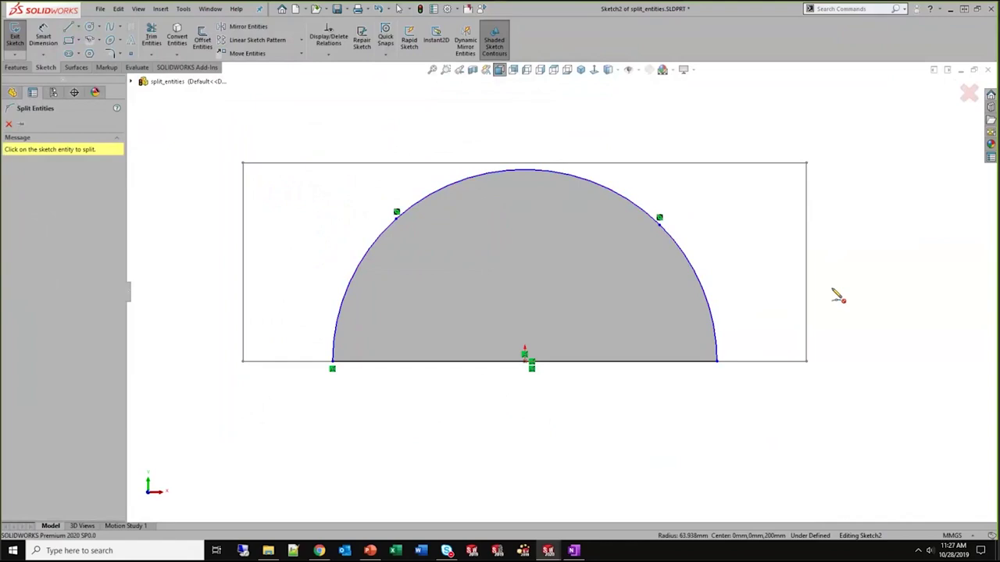
key("Escape")
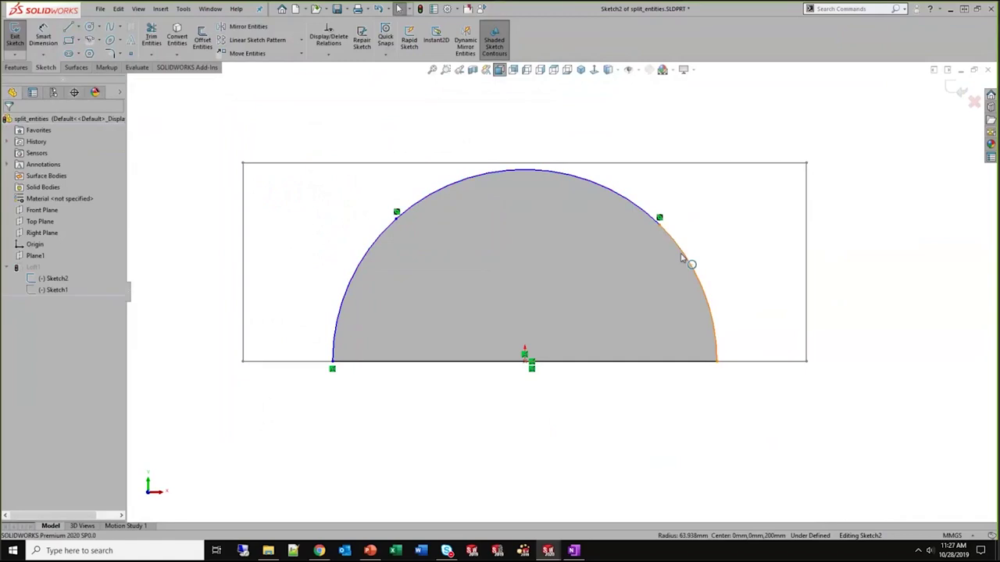
left_click(688, 261)
left_click(478, 176)
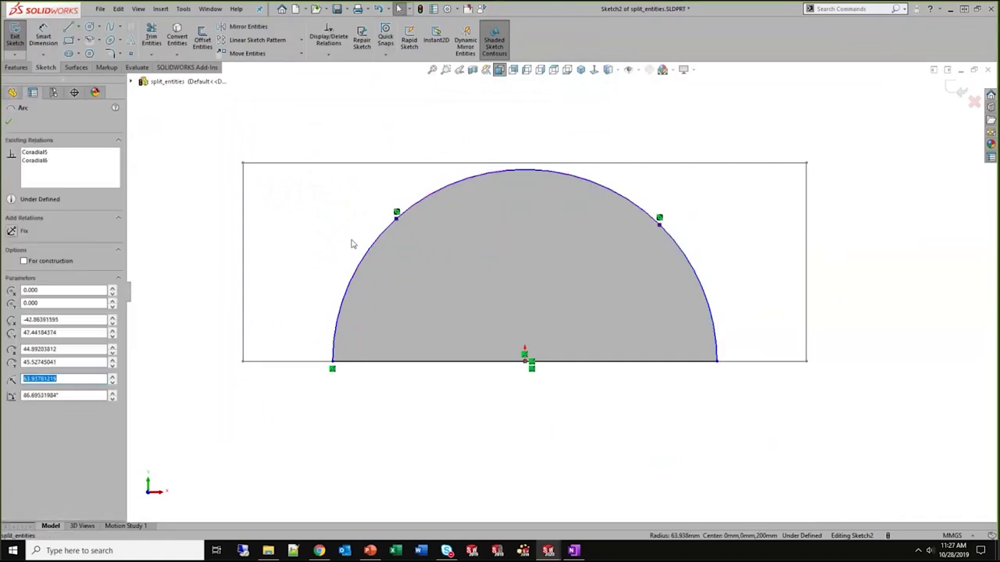
left_click(282, 257)
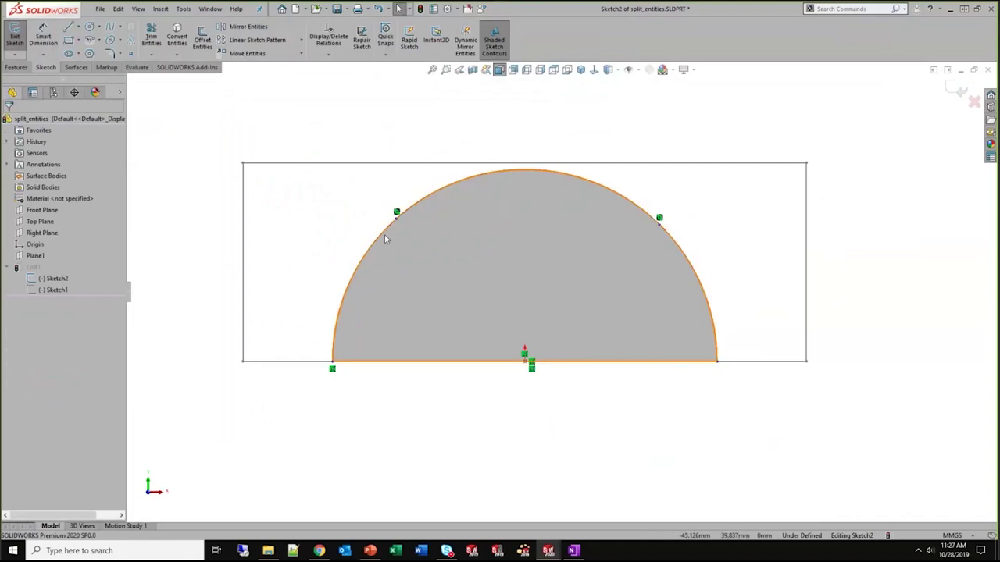
Move the left split point to about X -49.8, Y 40.5 mm and add a Horizontal relation between both split points
left_click_drag(390, 230, 373, 242)
left_click(302, 230)
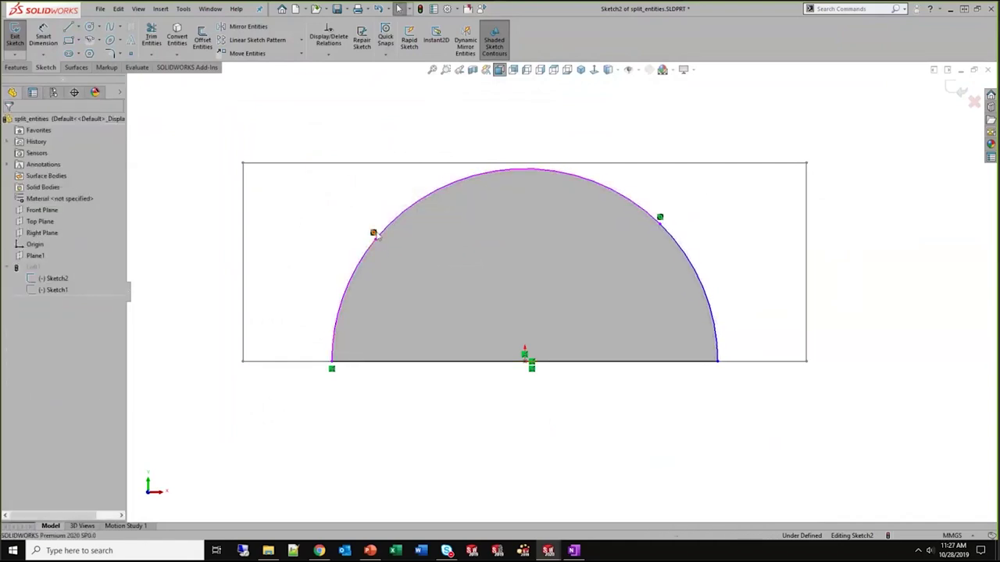
left_click(375, 239)
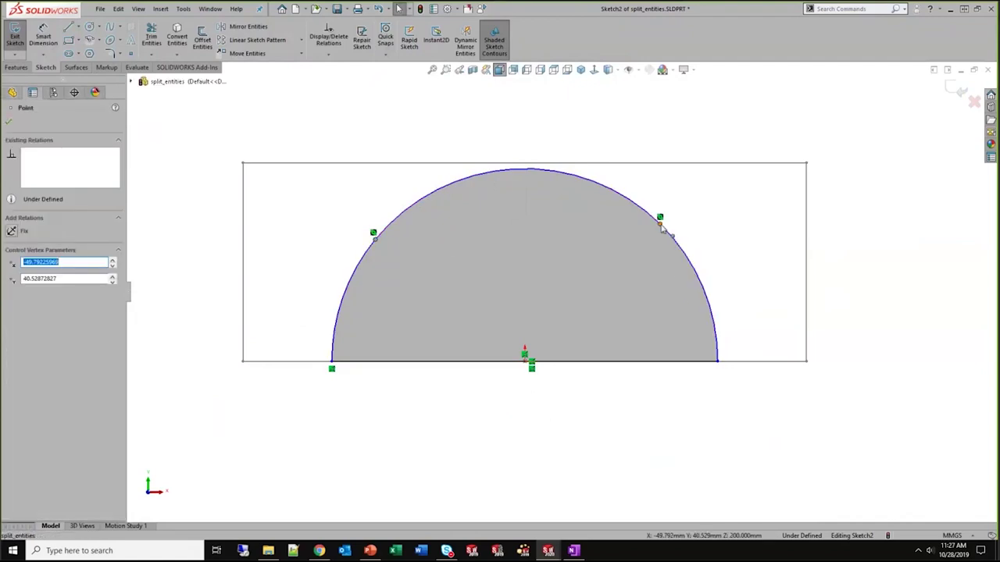
left_click(660, 224, "ctrl")
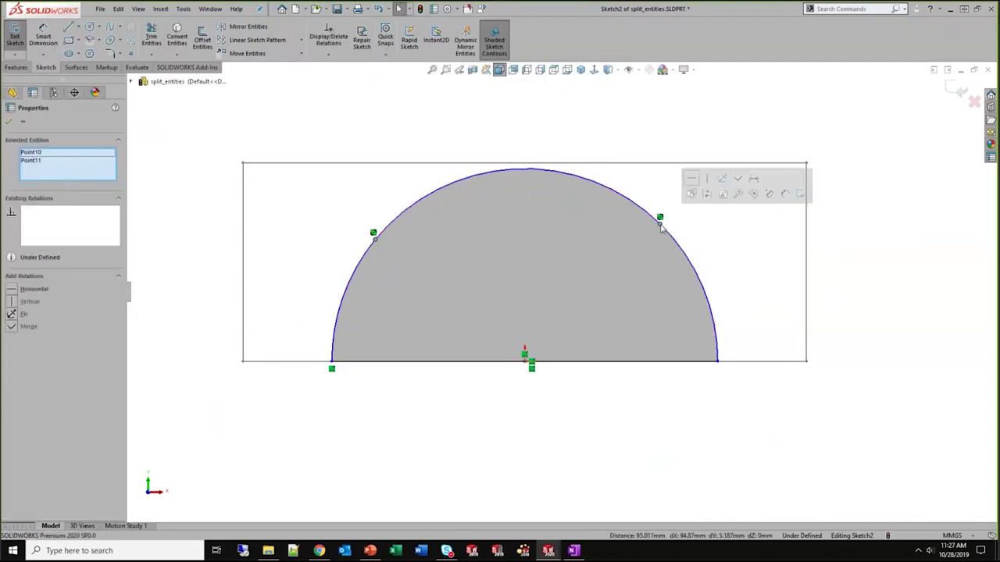
left_click(692, 189)
left_click(755, 335)
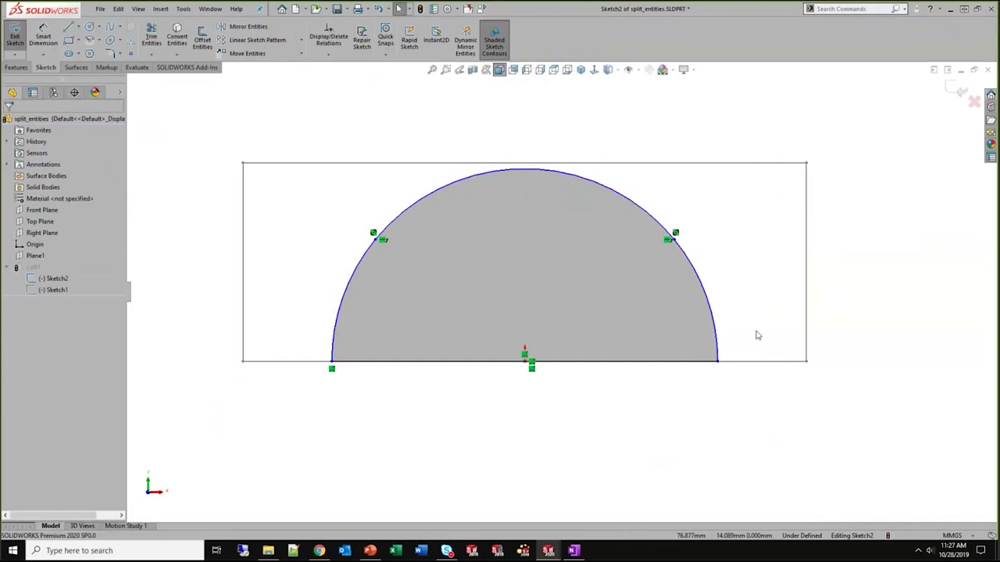
Check the base line and each arc segment, and exit Sketch2 to rebuild the loft in an isometric view
left_click(618, 361)
left_click(693, 262)
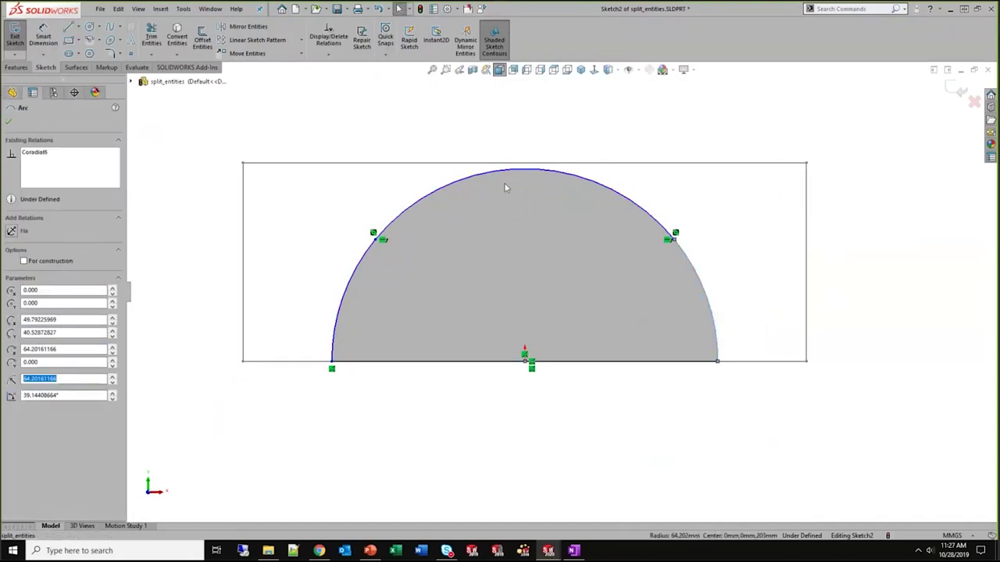
left_click(484, 179)
left_click(360, 264)
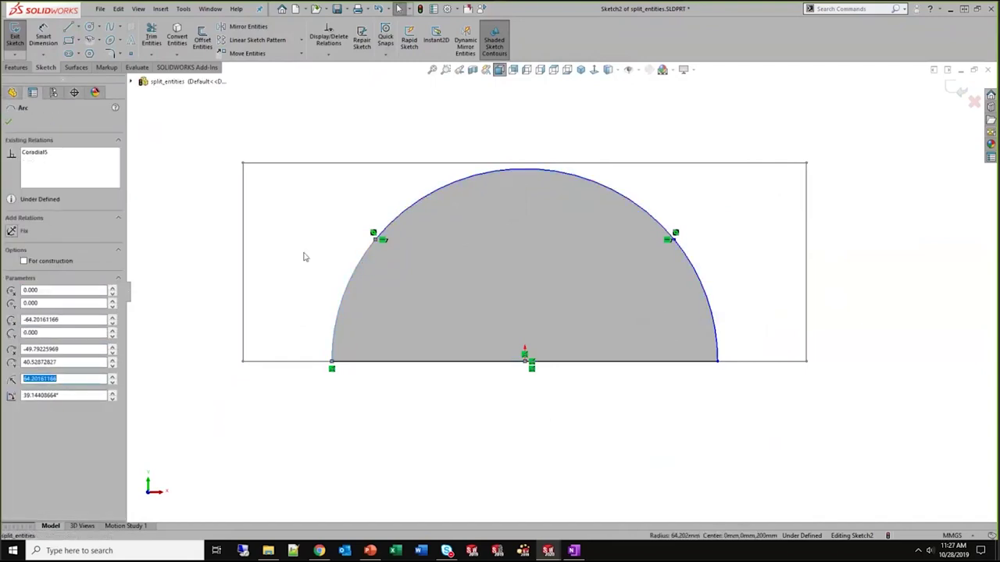
left_click(849, 303)
left_click(959, 91)
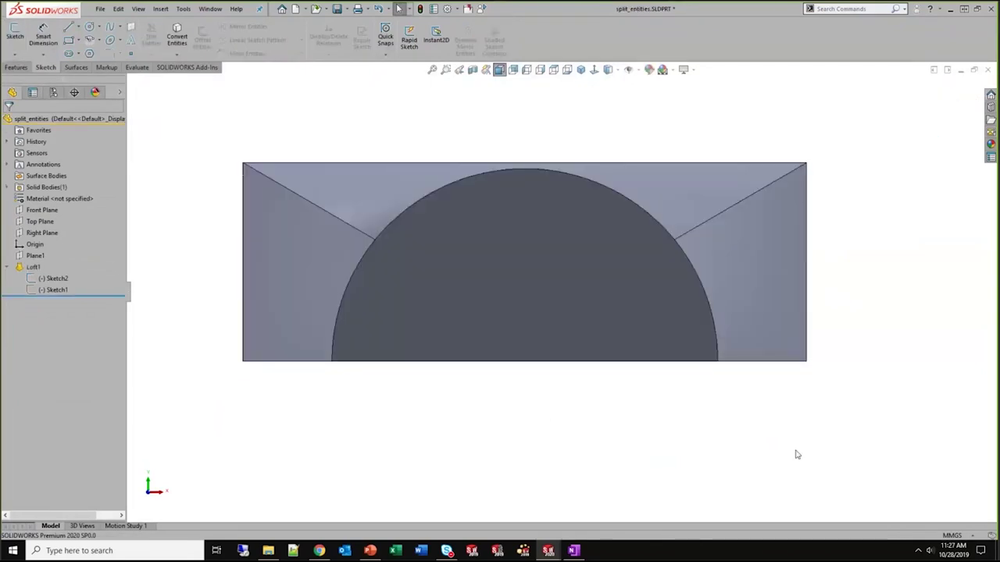
key("ctrl+7")
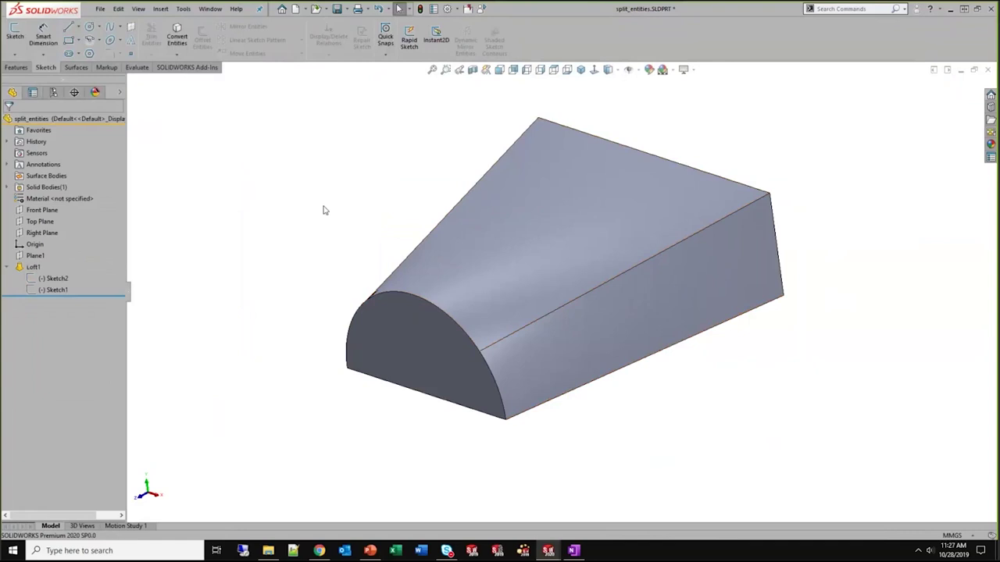
key("alt+Tab")
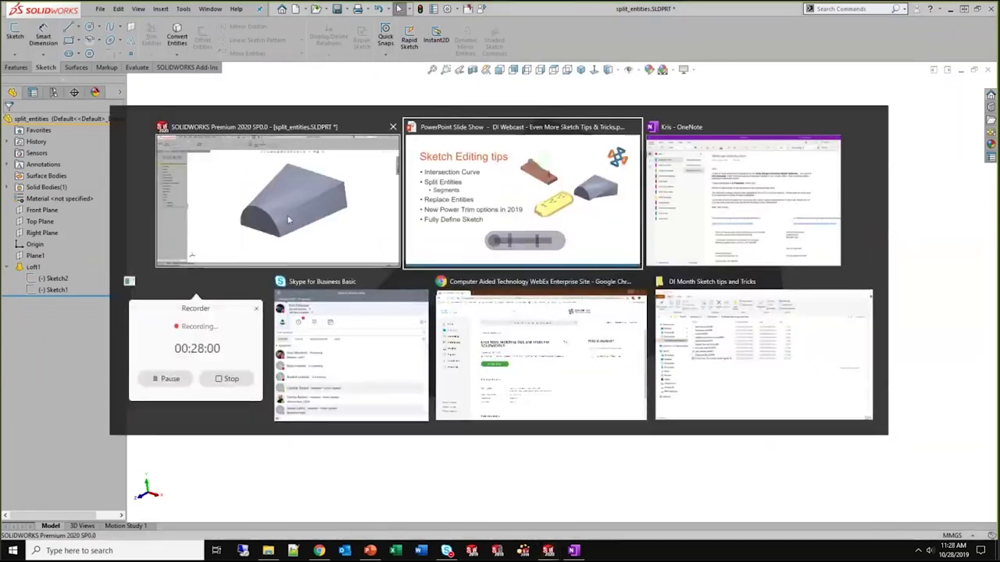
left_click(238, 209)
key("ctrl+F2")
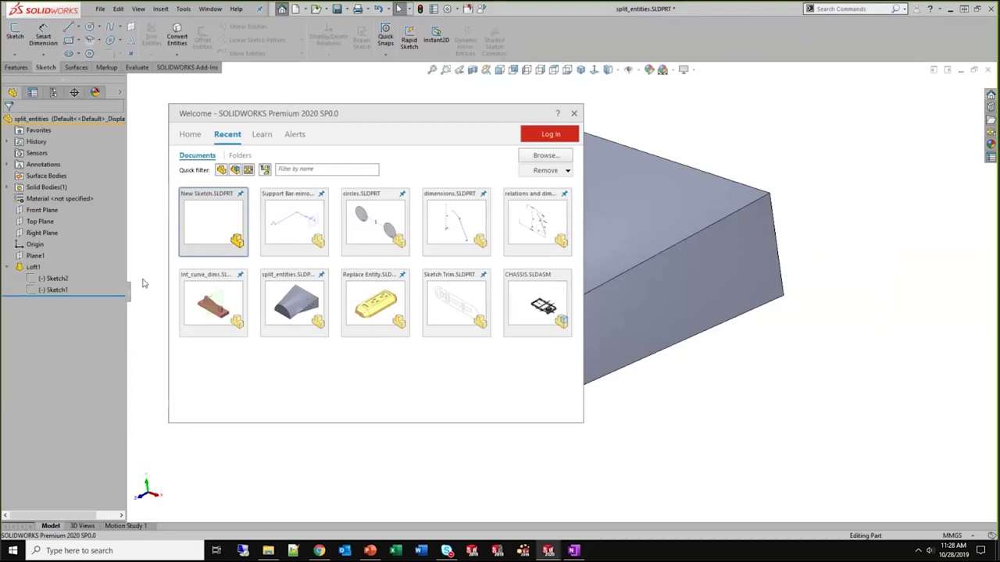
Reopen the loft's Sketch2 profile for editing
left_click(58, 290)
left_click(55, 278)
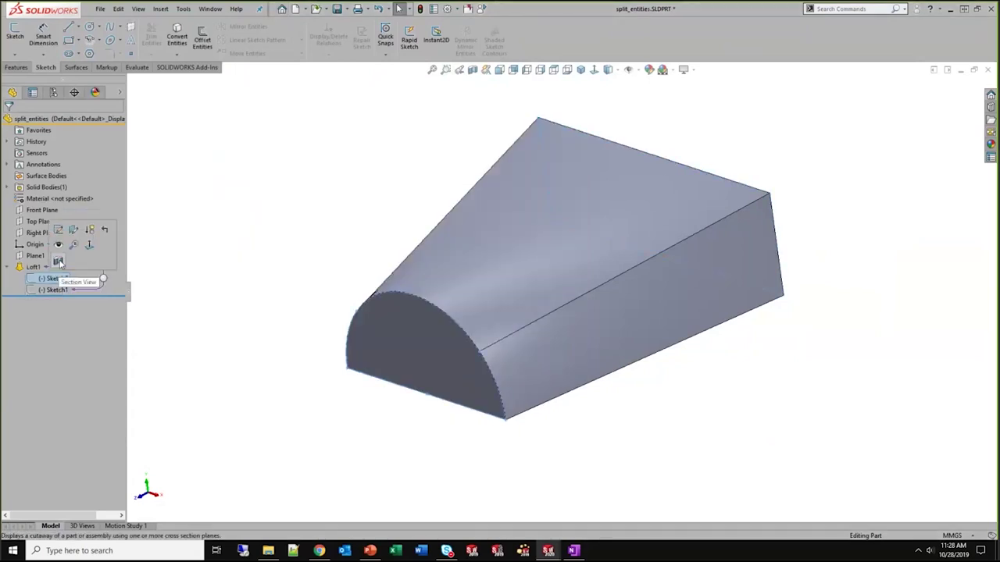
left_click(69, 232)
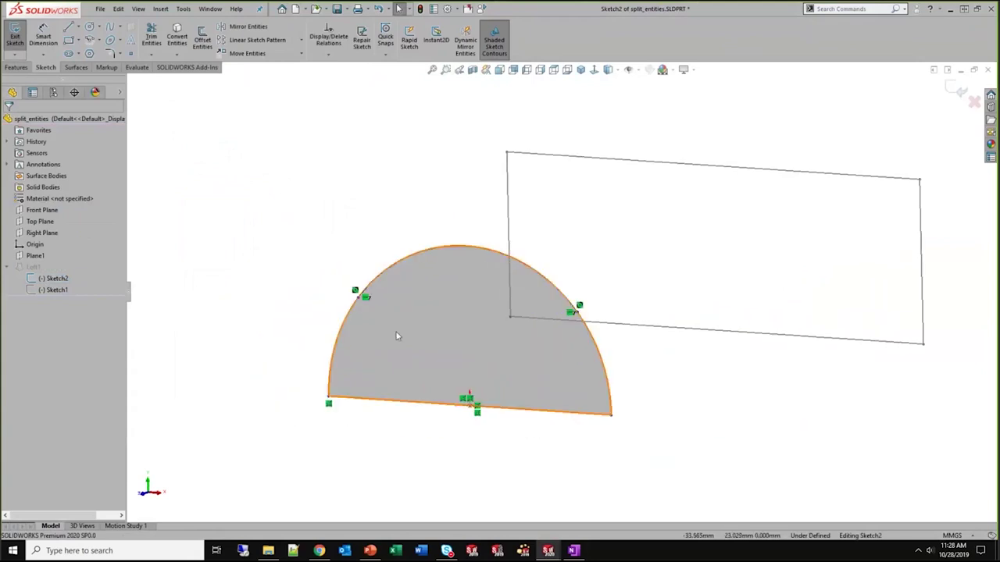
Delete the left split point to merge its two arc segments, and undo the deletion
left_click(360, 297)
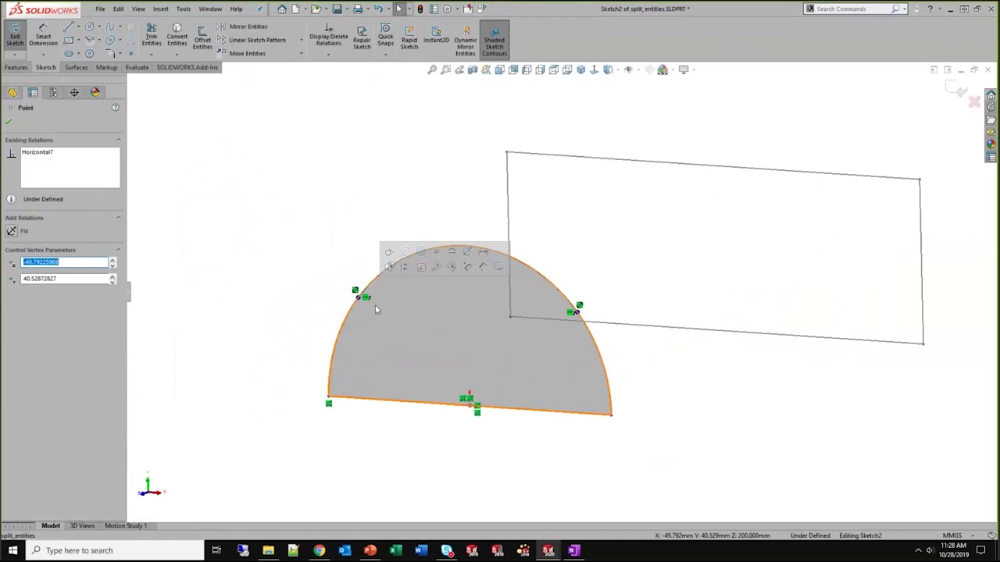
key("Escape")
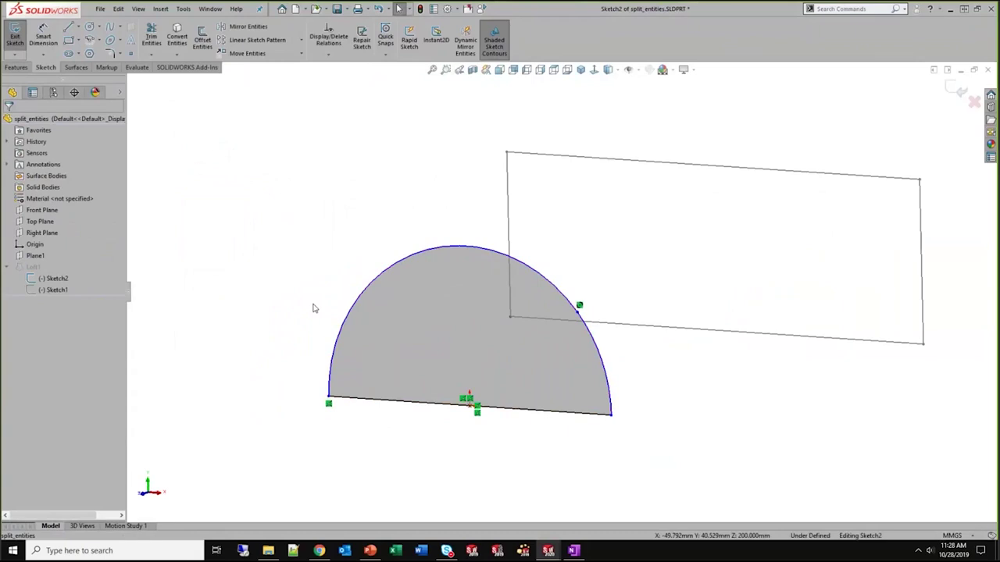
left_click(359, 292)
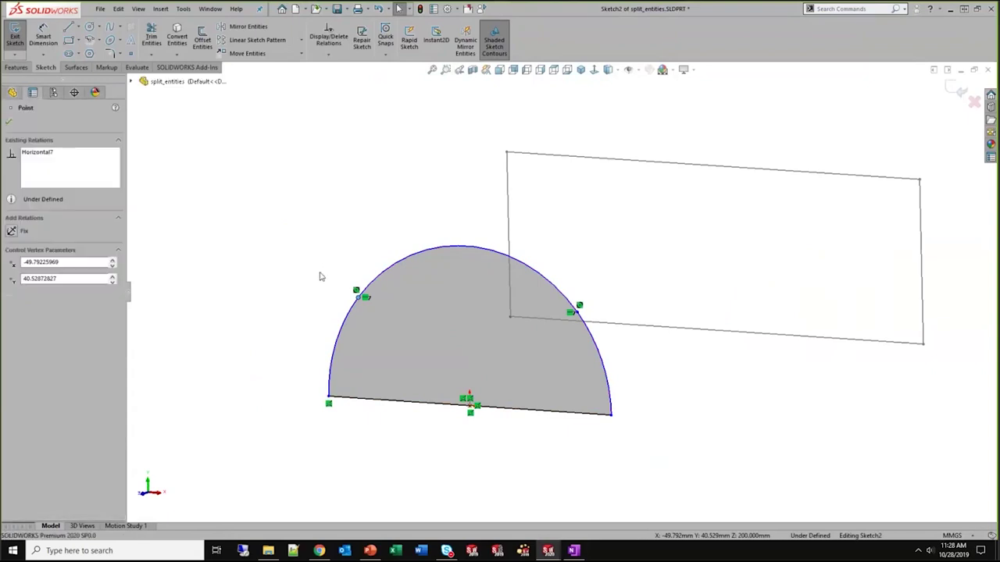
key("Escape")
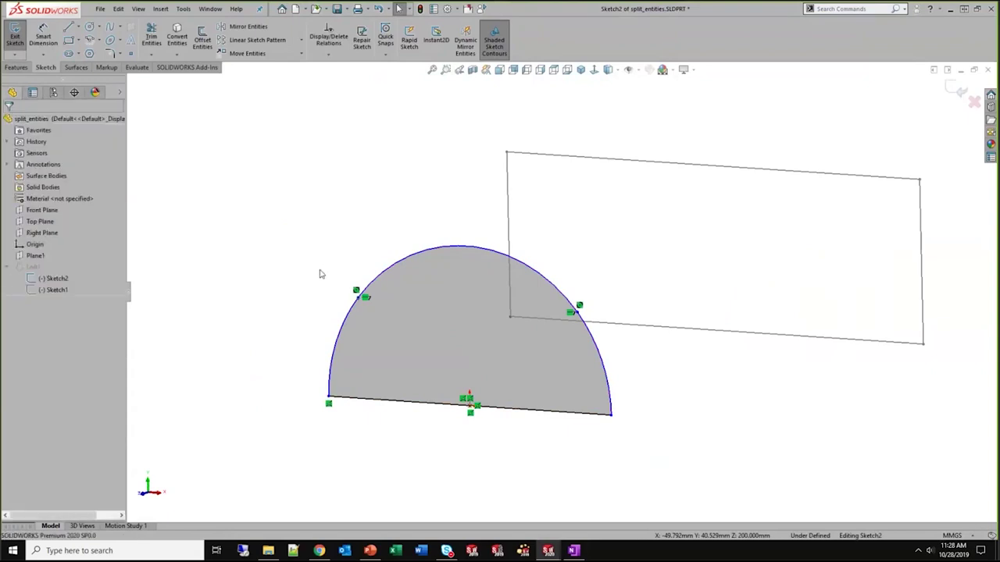
left_click(344, 324)
left_click(317, 284)
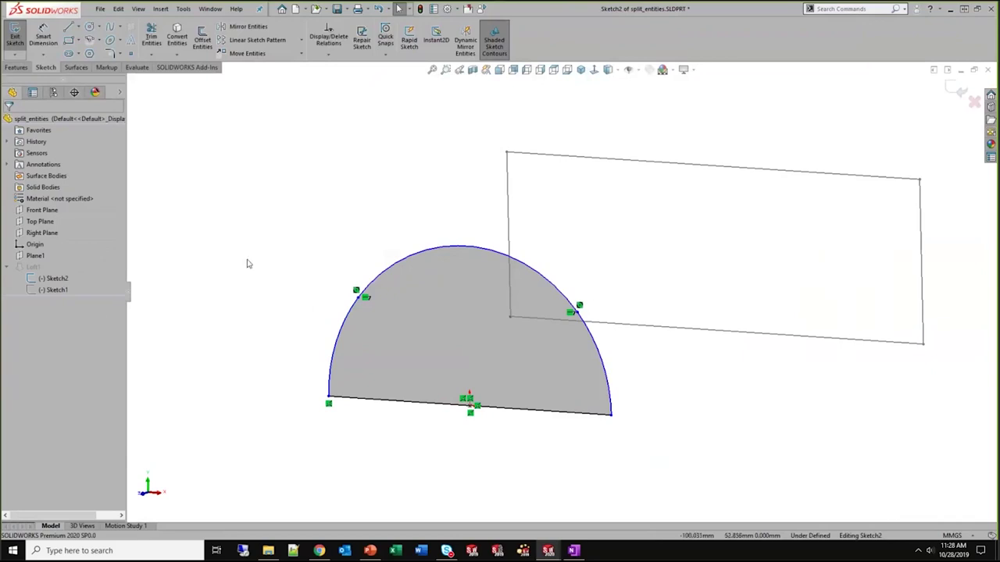
Try Fit Spline on the three arc segments of the profile with Closed spline turned off, and cancel the command
left_click(878, 9)
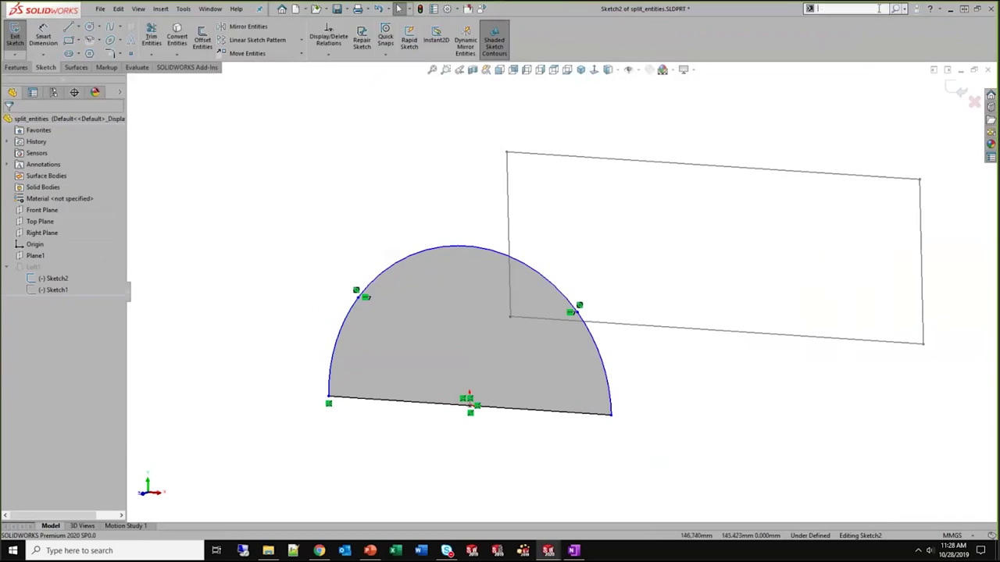
type("fi")
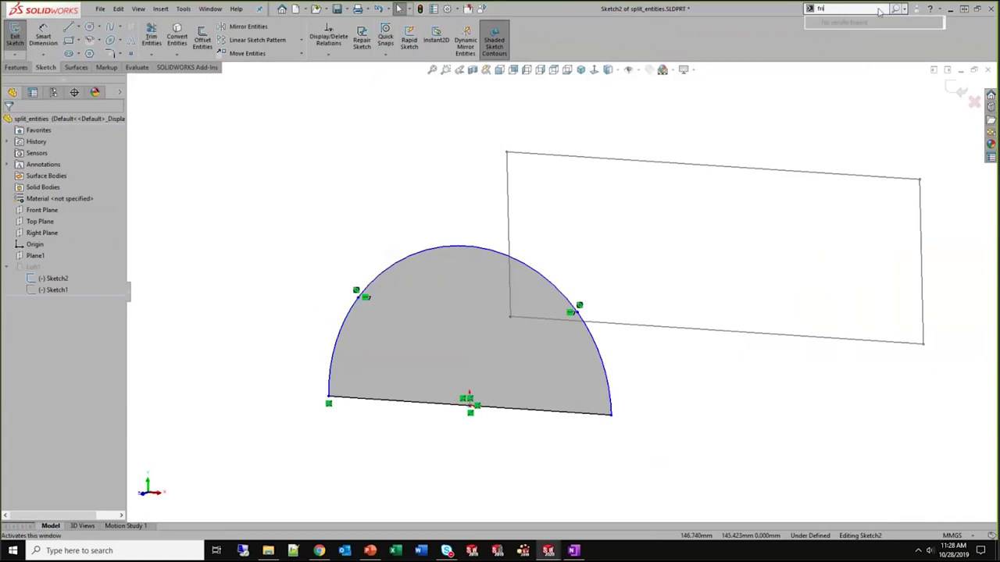
key("BackSpace")
type("it")
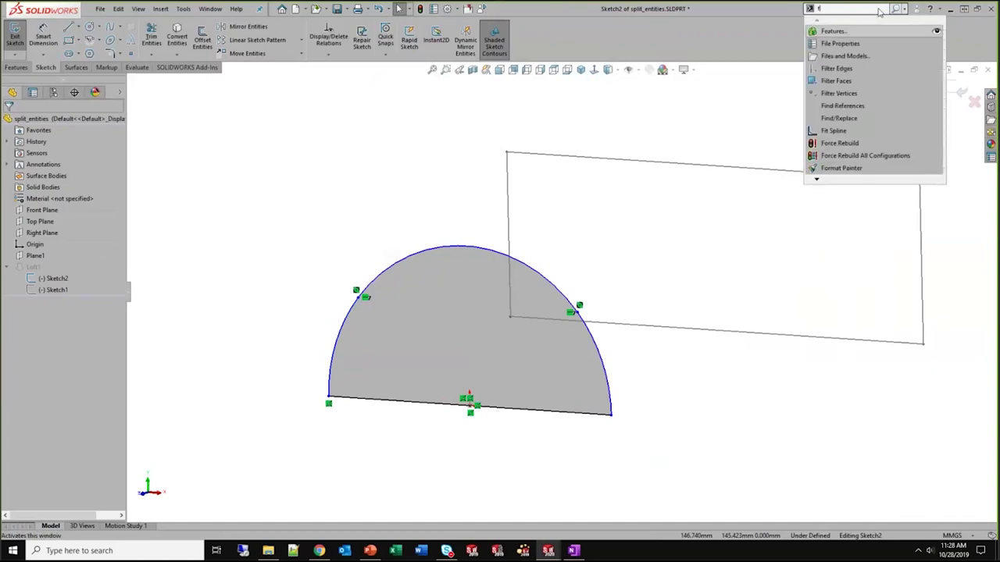
left_click(842, 24)
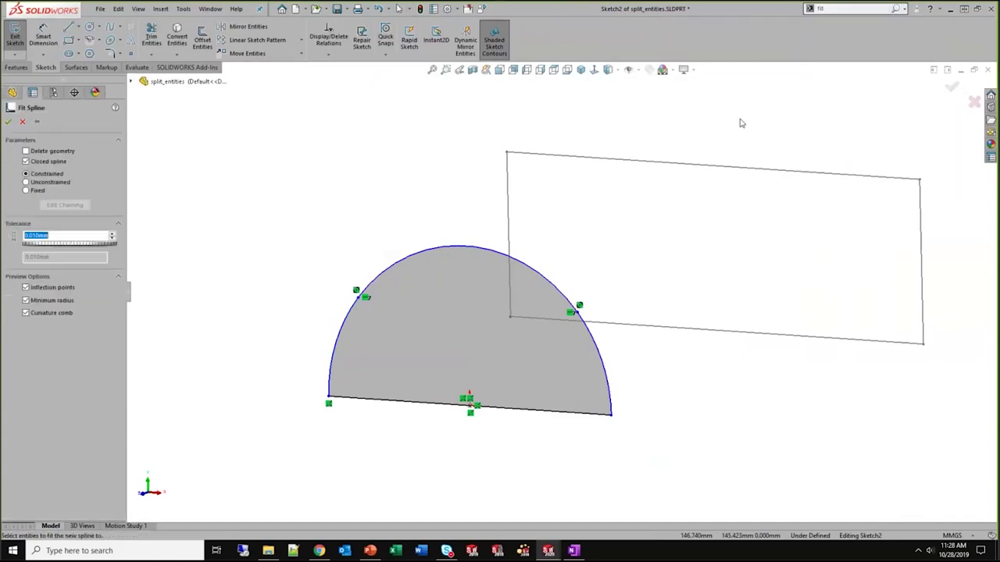
left_click(344, 335)
left_click(390, 264)
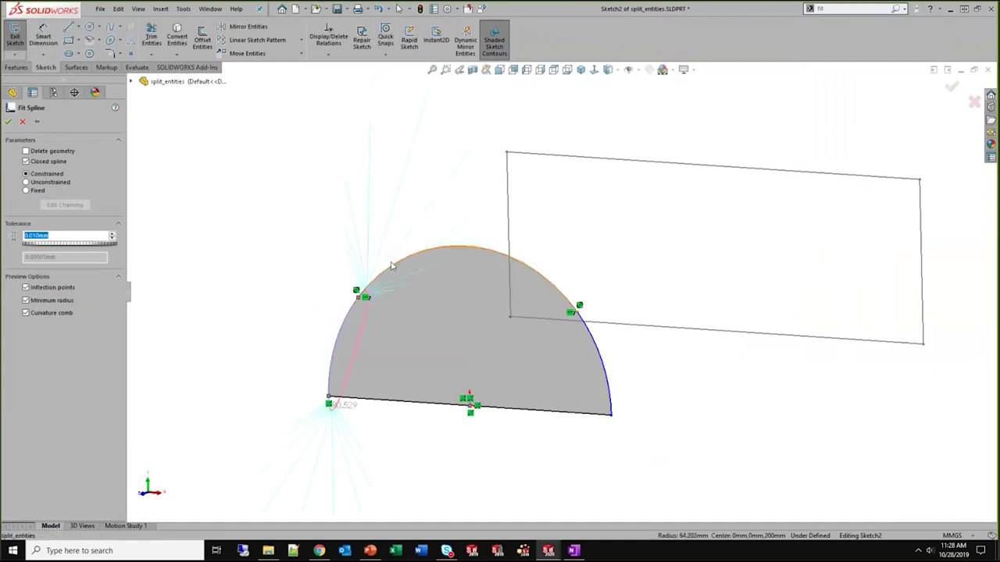
left_click(601, 361)
left_click(595, 345)
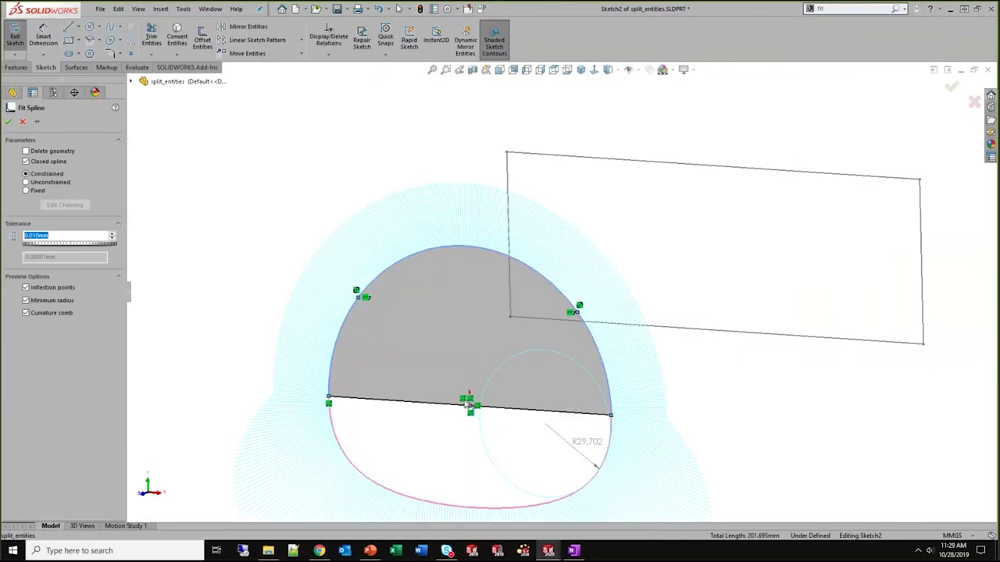
left_click(36, 163)
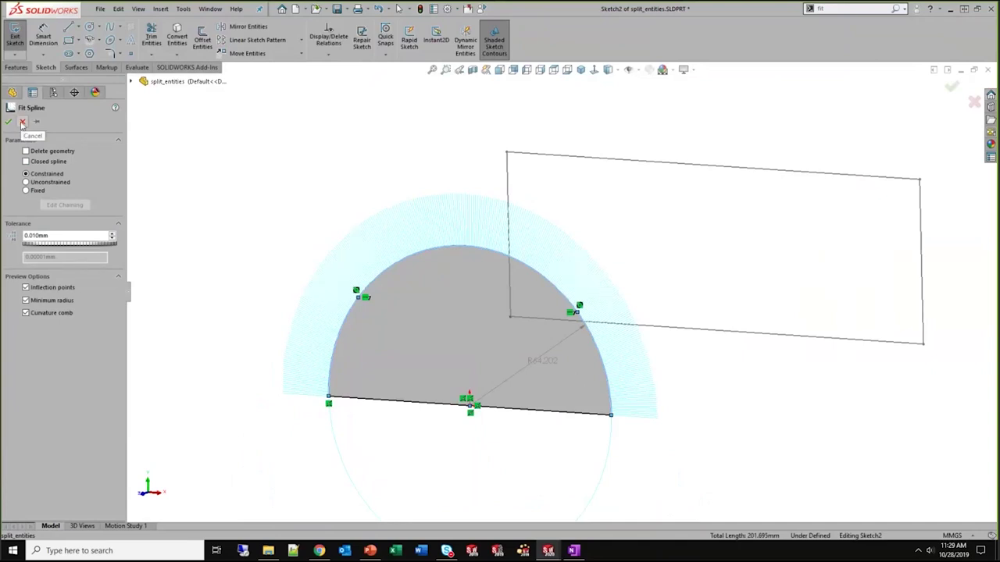
left_click(22, 123)
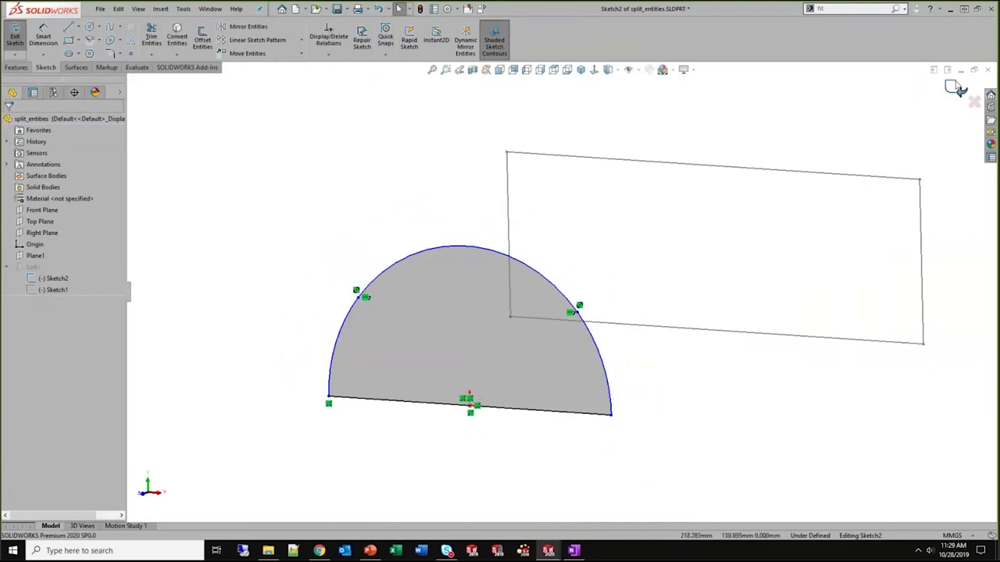
Exit the loft profile sketch and open the Replace Entity part from the recent documents
left_click(957, 89)
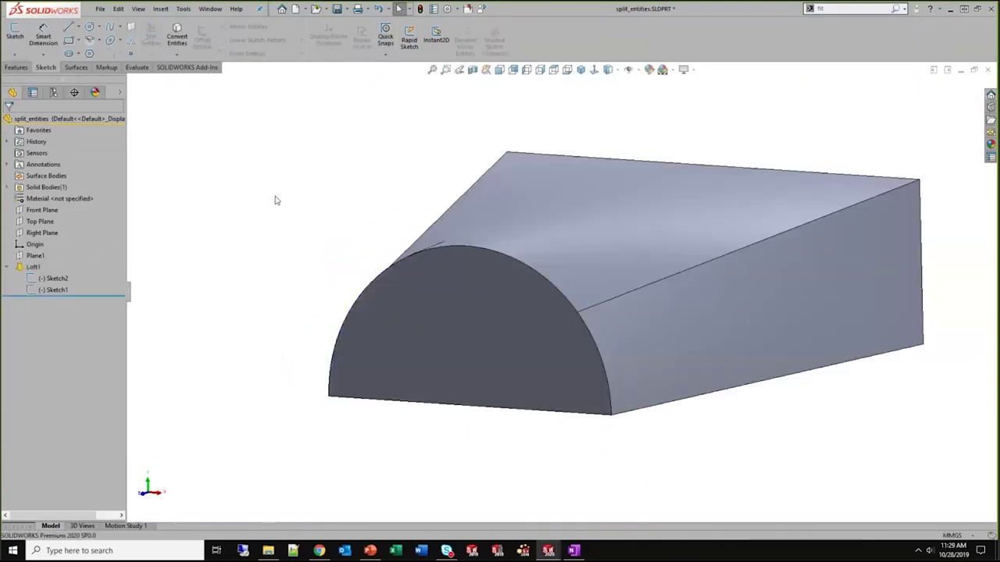
left_click(282, 9)
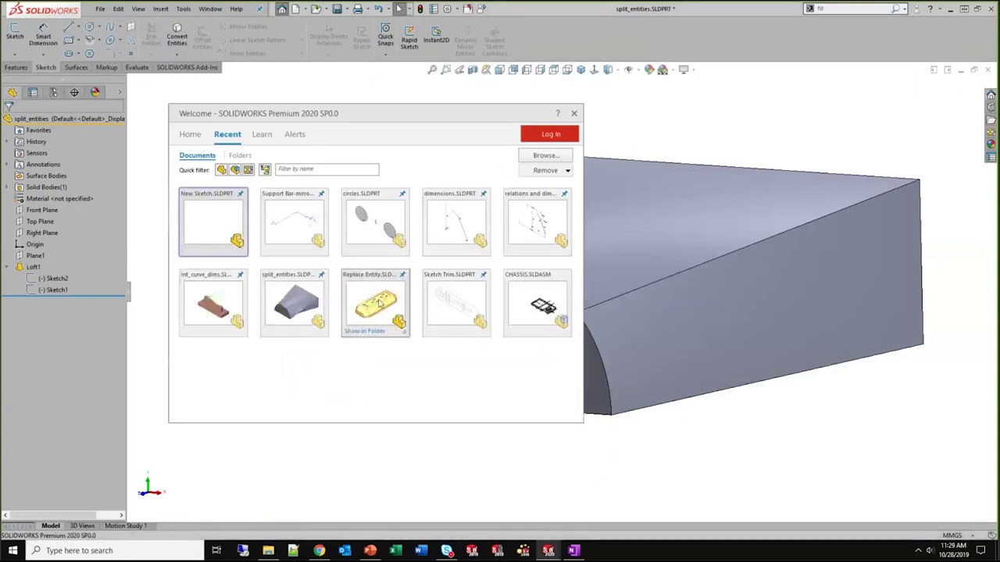
left_click(384, 287)
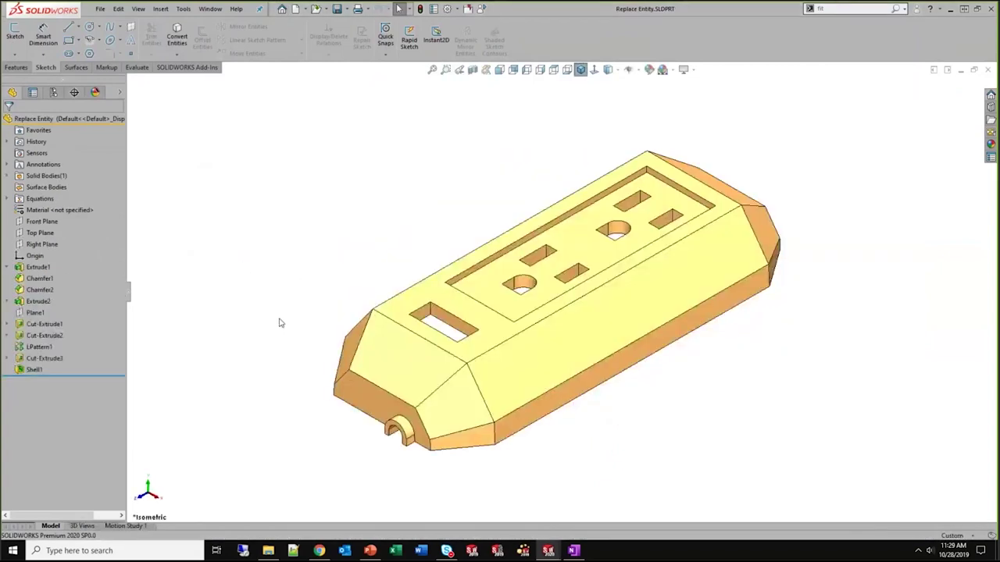
middle_click_drag(284, 297, 294, 259)
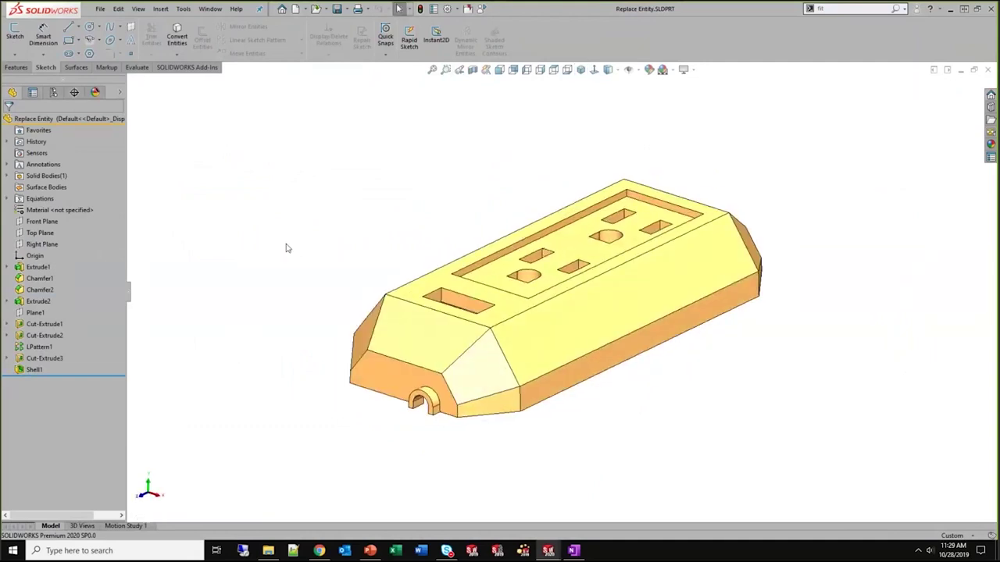
Open Sketch1 of Extrude1 for editing and view it straight on, filling the graphics area
left_click(38, 267)
left_click(9, 267)
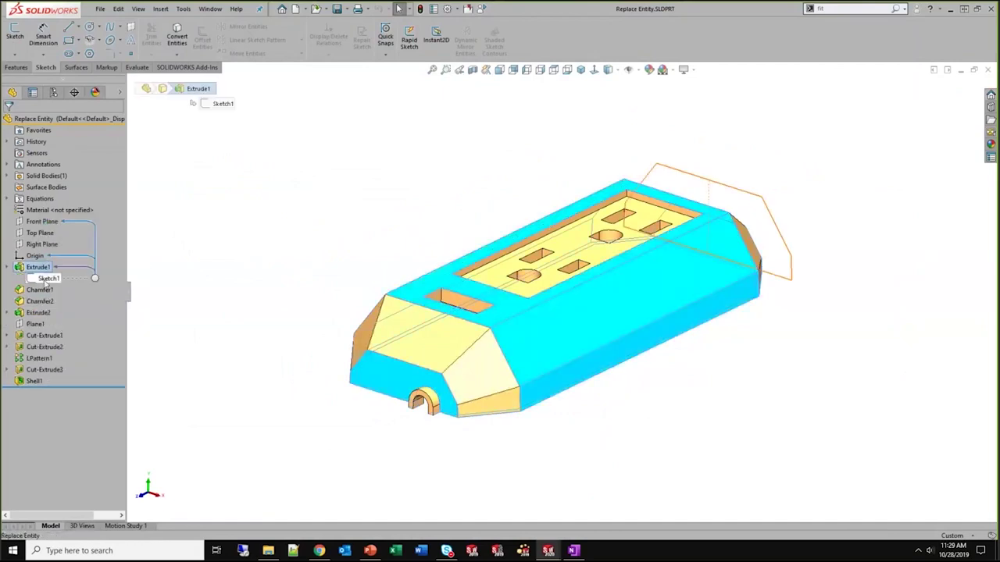
left_click(47, 279)
left_click(99, 233)
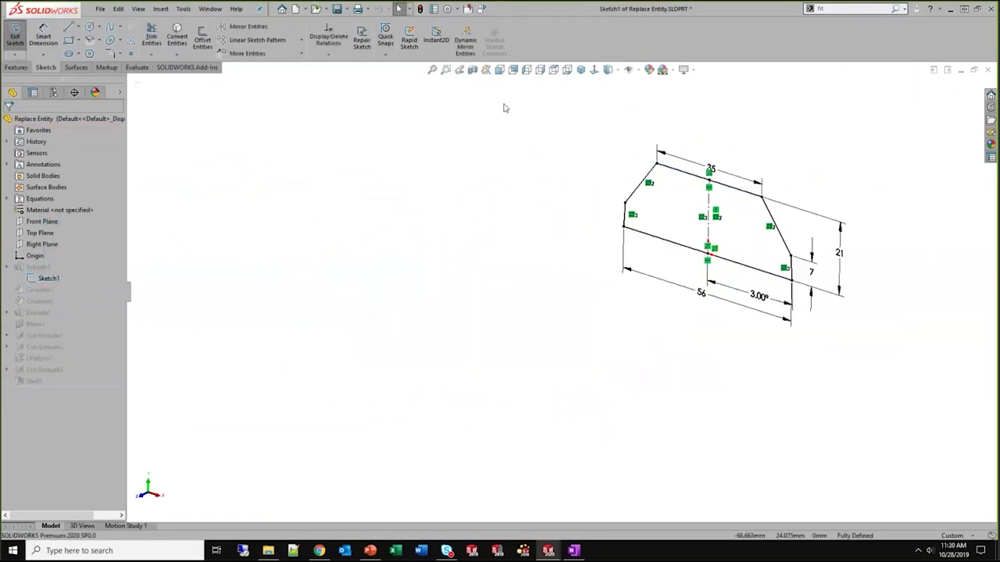
left_click(593, 70)
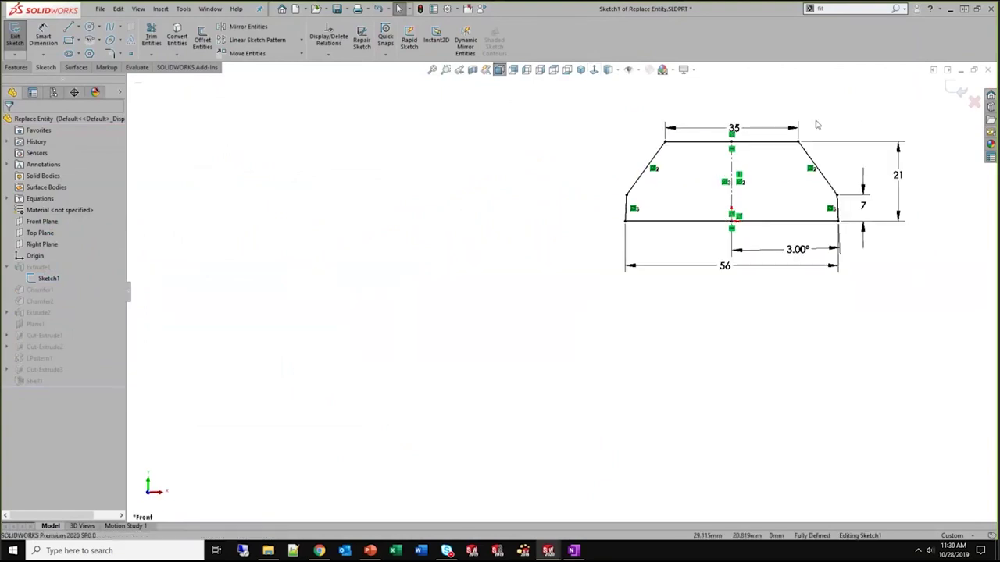
key("f")
middle_click_drag(730, 187, 666, 164, "ctrl")
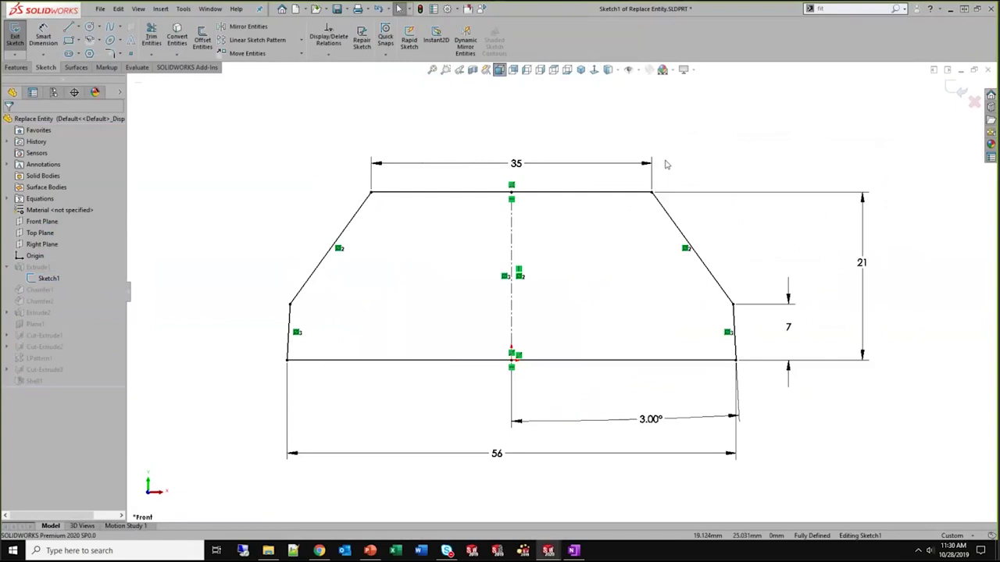
Move the 35 dimension farther above the profile's top line
left_click(578, 197)
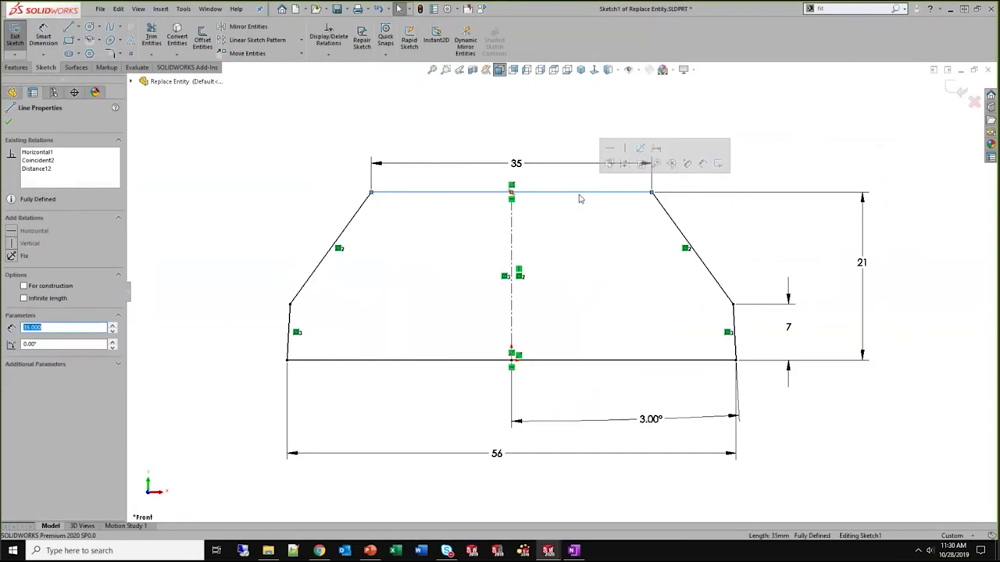
left_click_drag(517, 164, 517, 134)
left_click(599, 239)
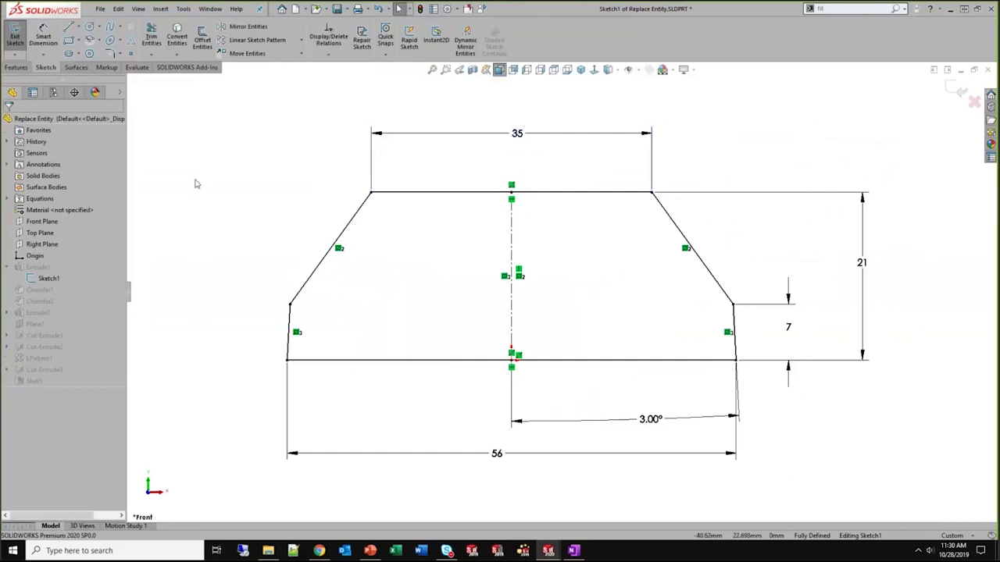
Delete the profile's top horizontal line without replacing it with another entity
left_click(463, 195)
key("Delete")
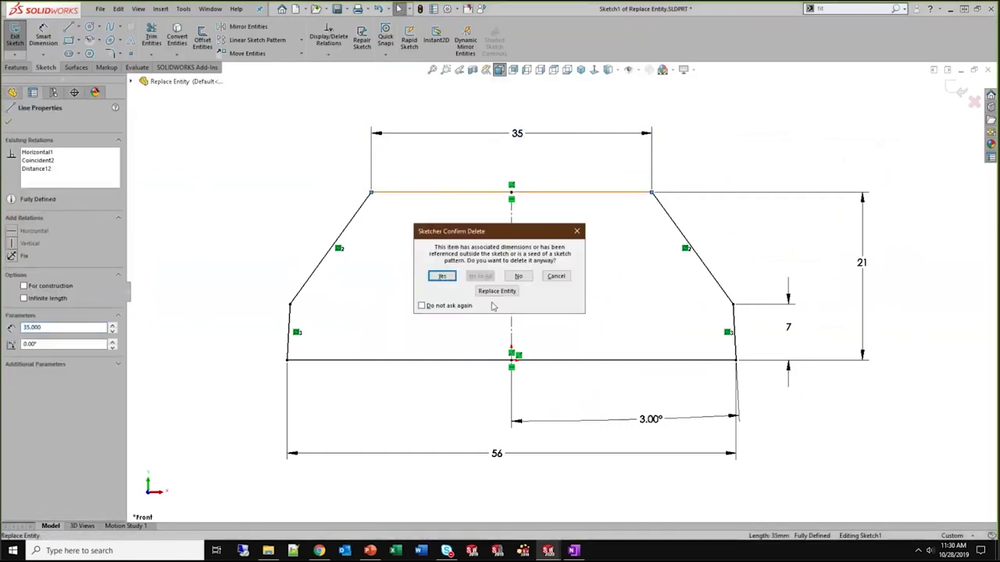
key("Return")
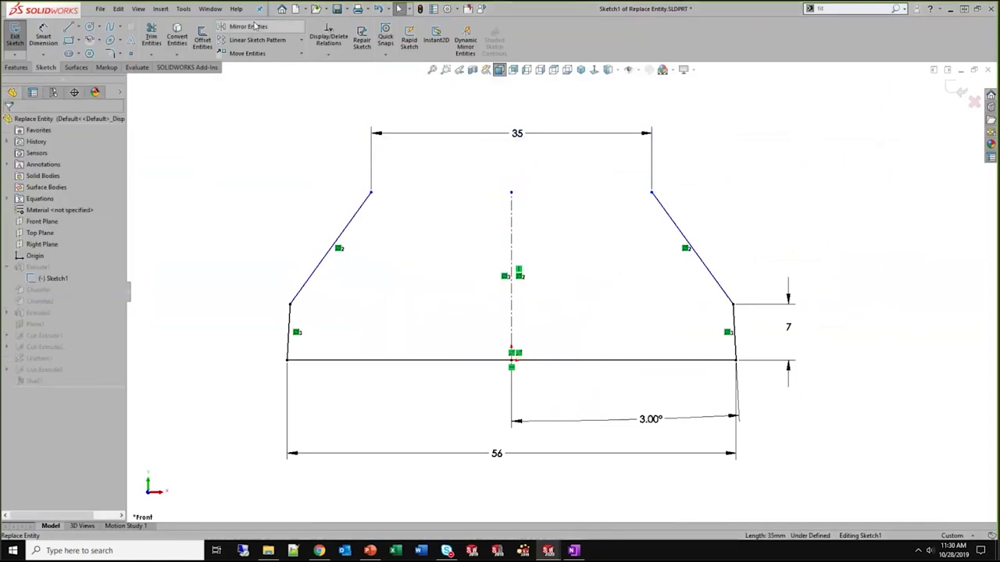
Draw an upward-bulging 3 Point Arc of about 85 mm radius between the upper ends of the two slanted lines
left_click(100, 40)
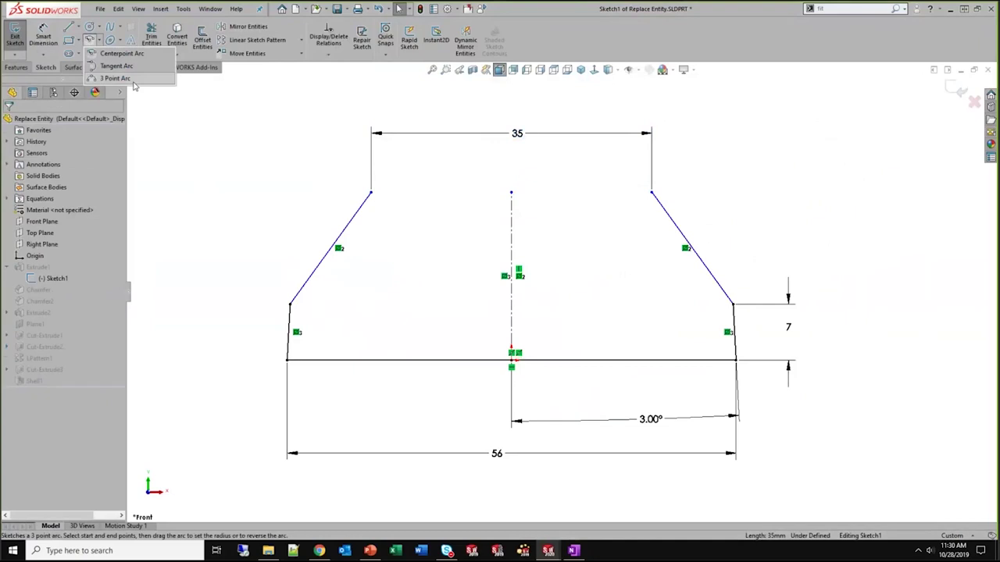
left_click(117, 78)
left_click(371, 195)
left_click(651, 193)
left_click(511, 178)
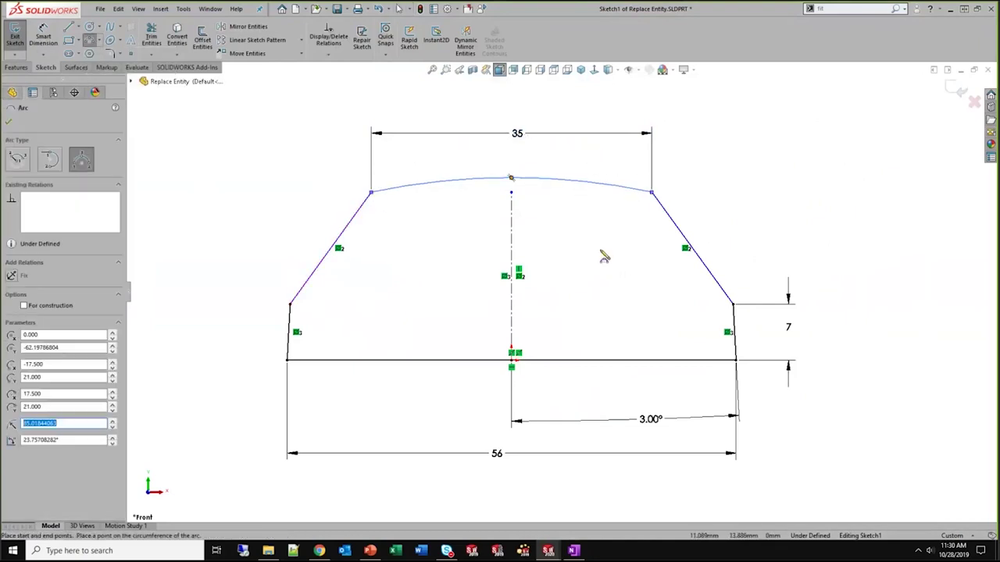
key("Escape")
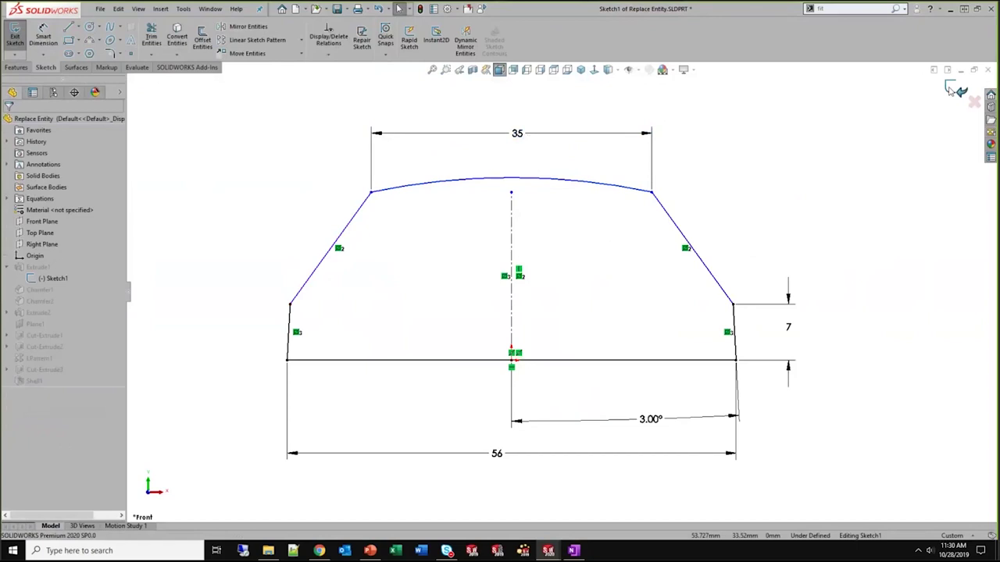
Exit Sketch1 to rebuild the part, choosing Continue (Ignore Error) for Chamfer1, and inspect the model at an angle
left_click(764, 198)
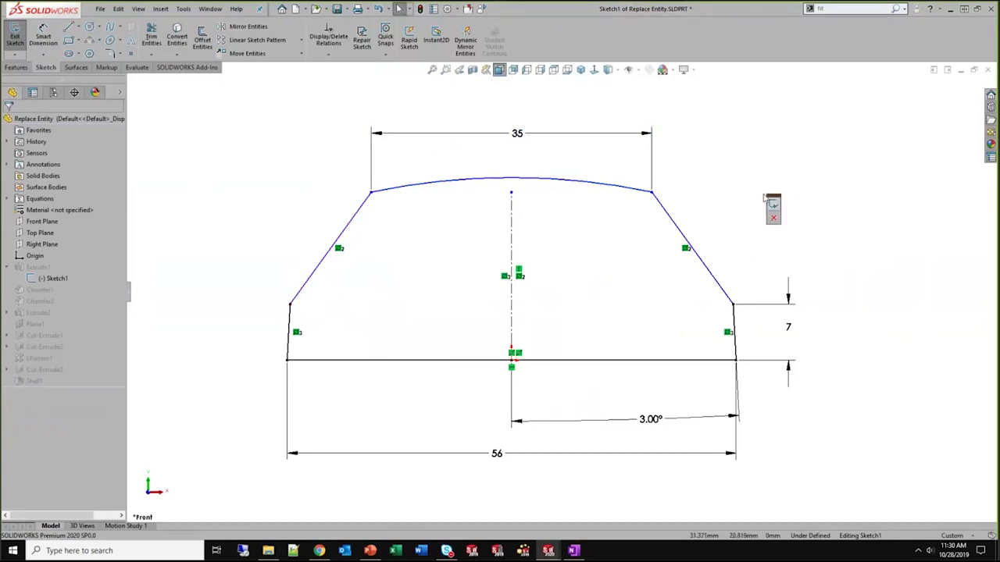
left_click(775, 205)
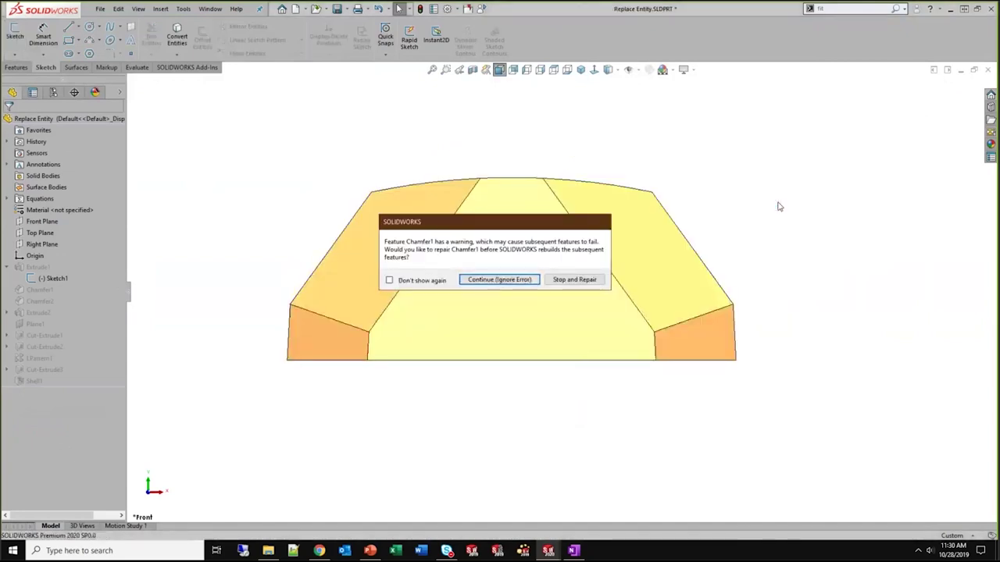
left_click(498, 279)
middle_click_drag(791, 252, 753, 315)
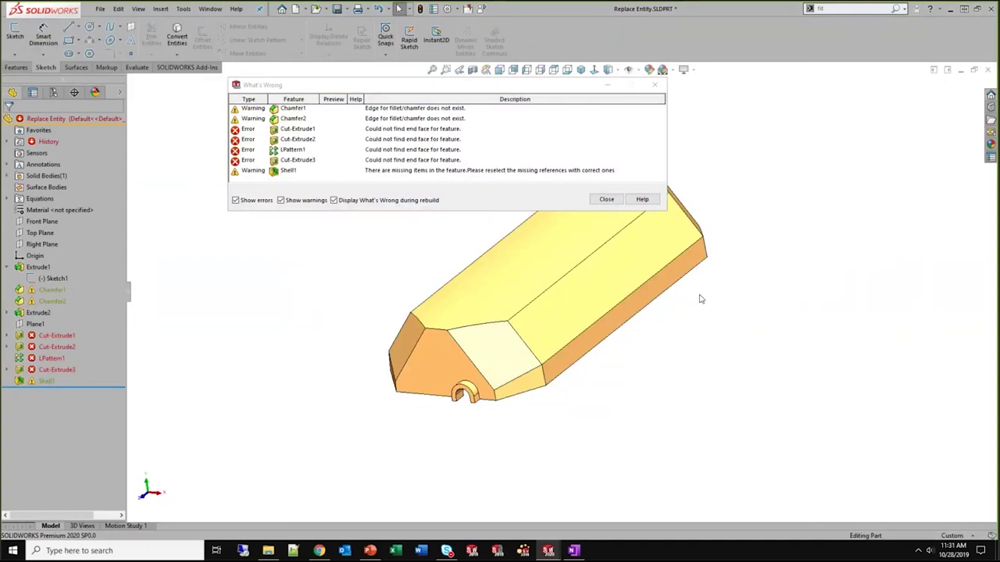
Dismiss the rebuild error list, undo the Sketch1 changes to restore the top line, and rebuild the part
left_click(656, 86)
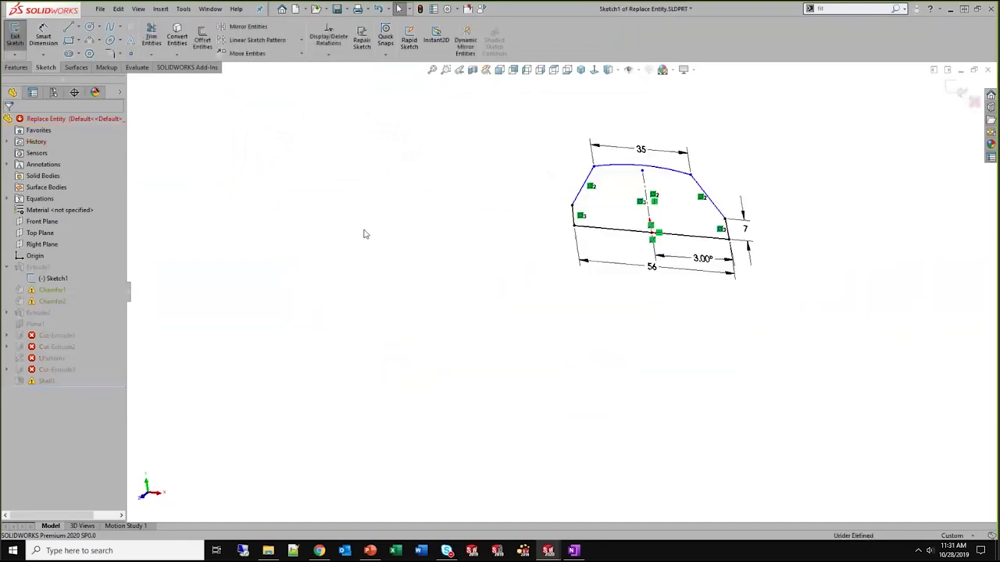
key("Escape")
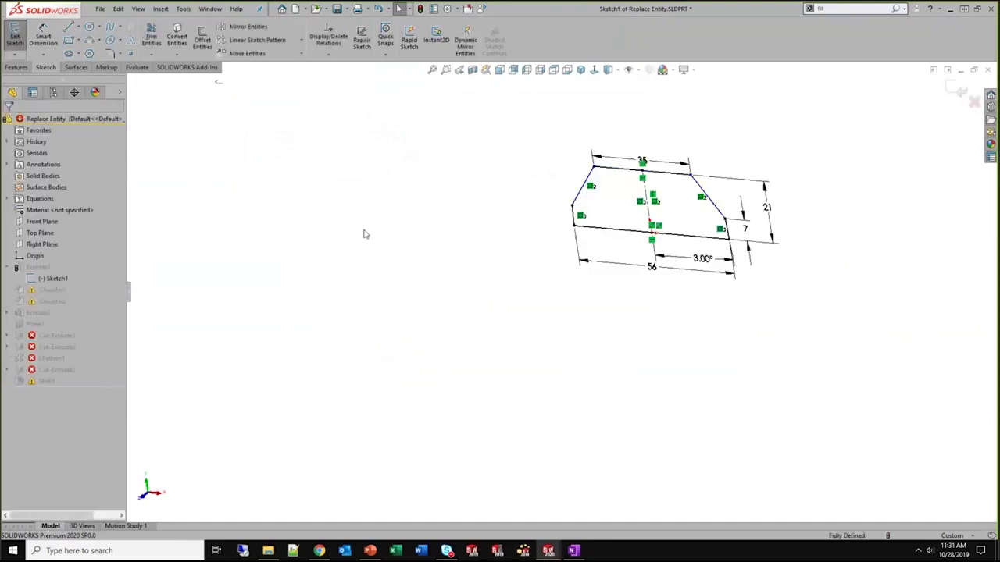
key("ctrl+b")
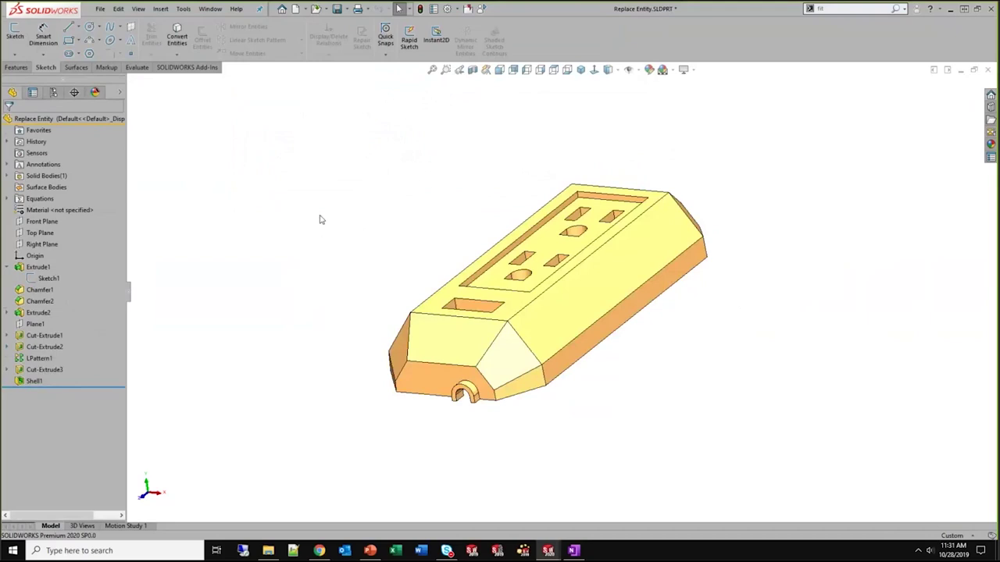
Reopen Sketch1 of Extrude1 for editing and view it straight on at a larger scale
right_click(39, 286)
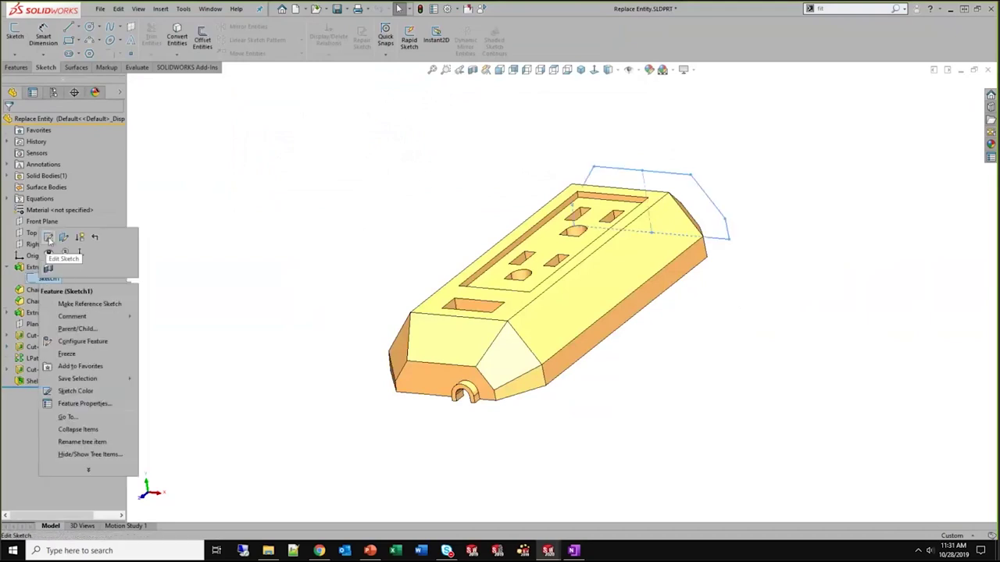
left_click(48, 259)
left_click(594, 70)
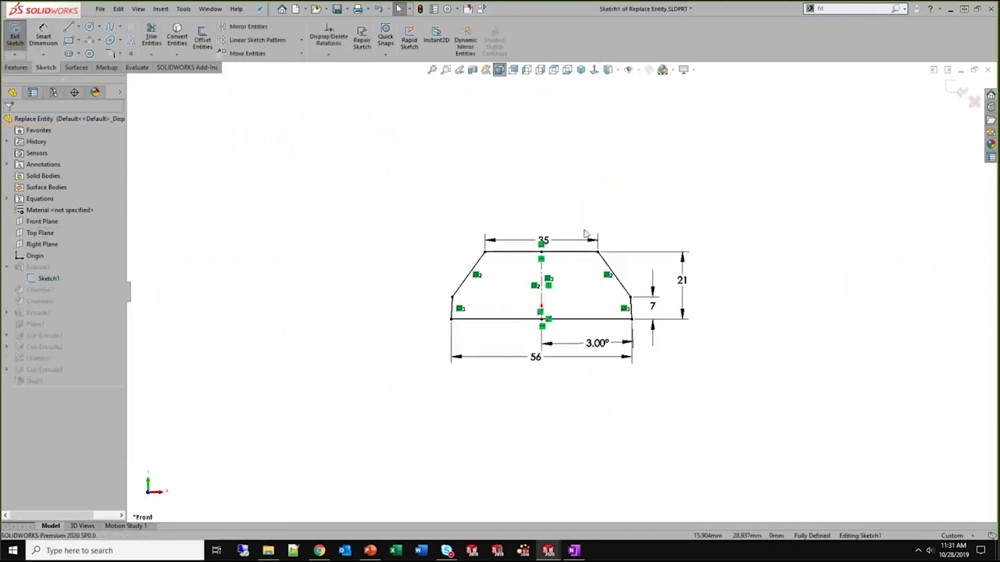
scroll(570, 260, "down", 4)
middle_click_drag(573, 261, 585, 223, "ctrl")
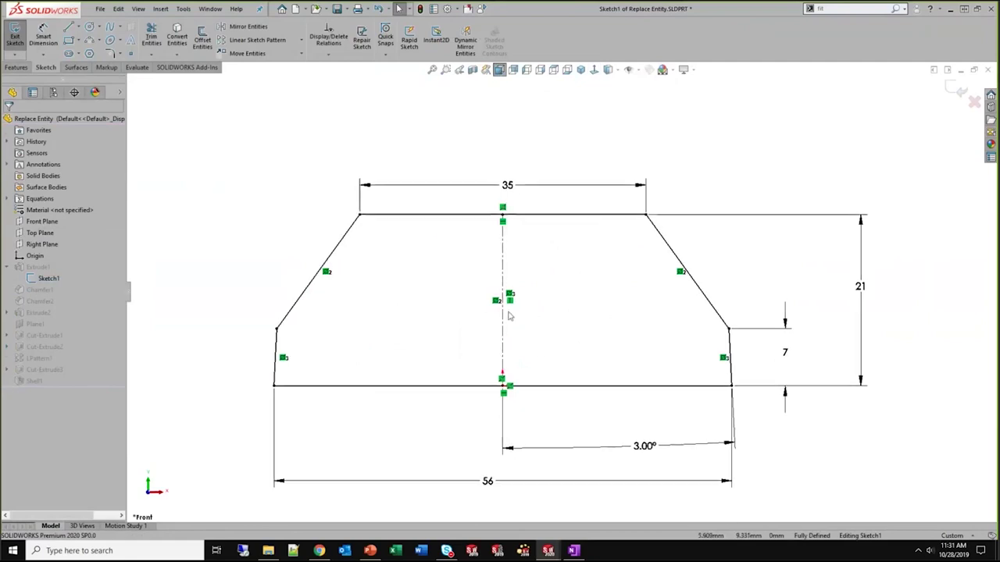
left_click(420, 215)
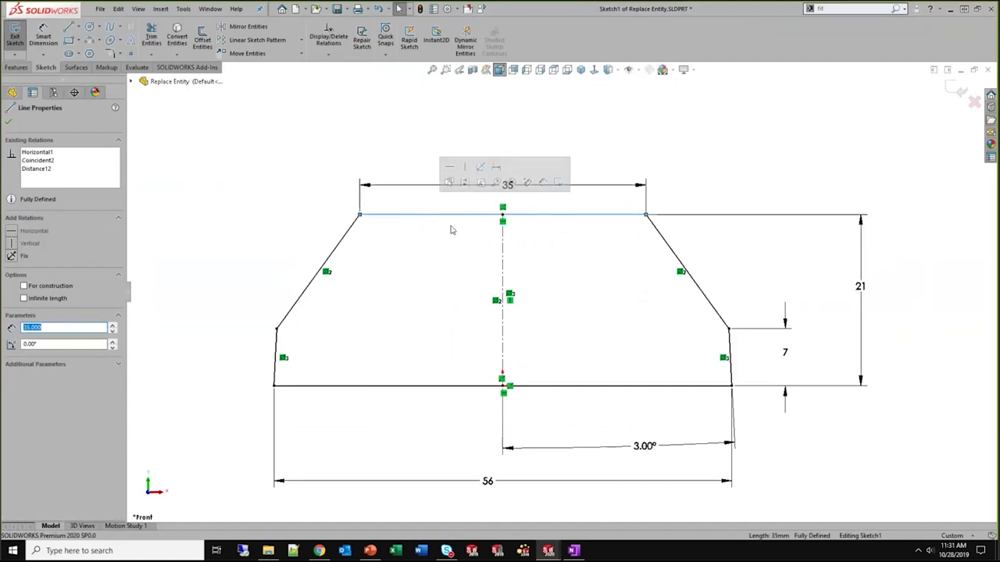
left_click(451, 225)
left_click(471, 211)
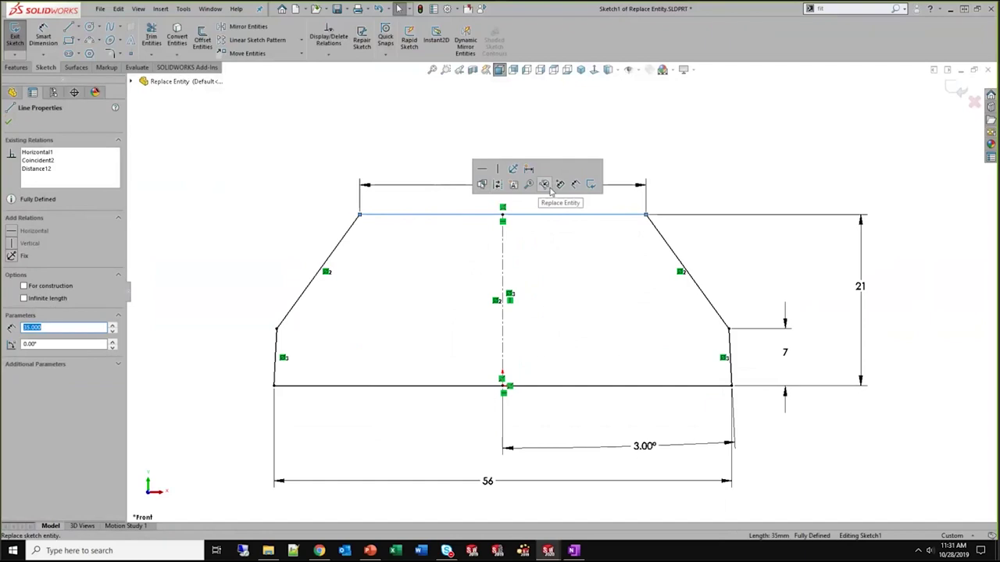
left_click(468, 224)
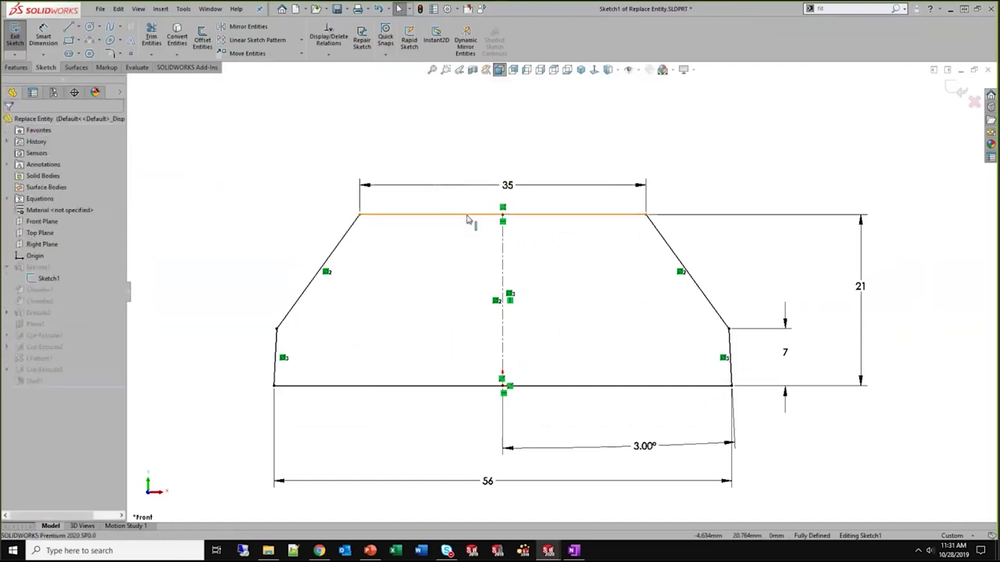
left_click(467, 219)
key("Delete")
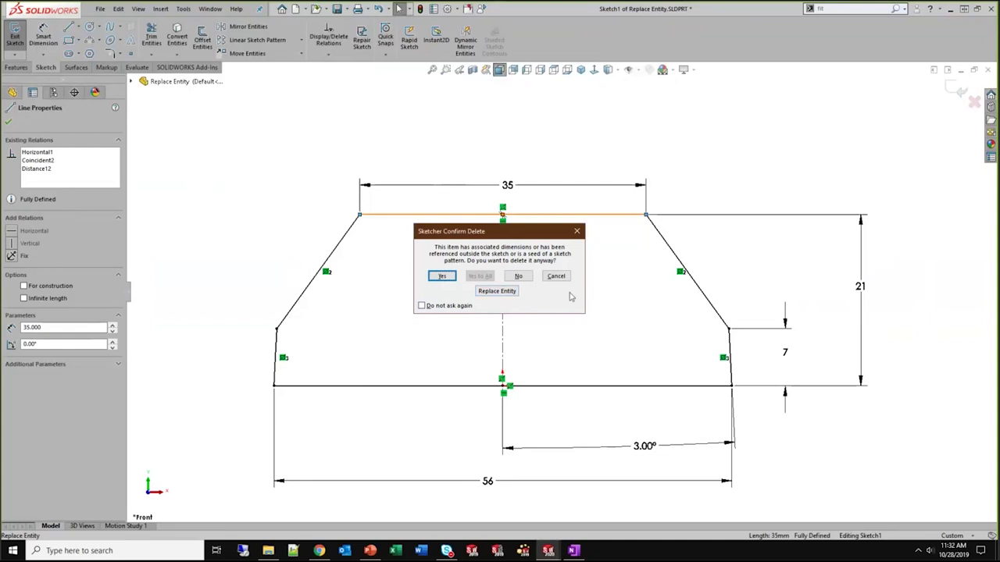
key("Escape")
Draw an upward-bulging 3 Point Arc of about 85 mm radius between the two endpoints of the top 35 mm line
key("s")
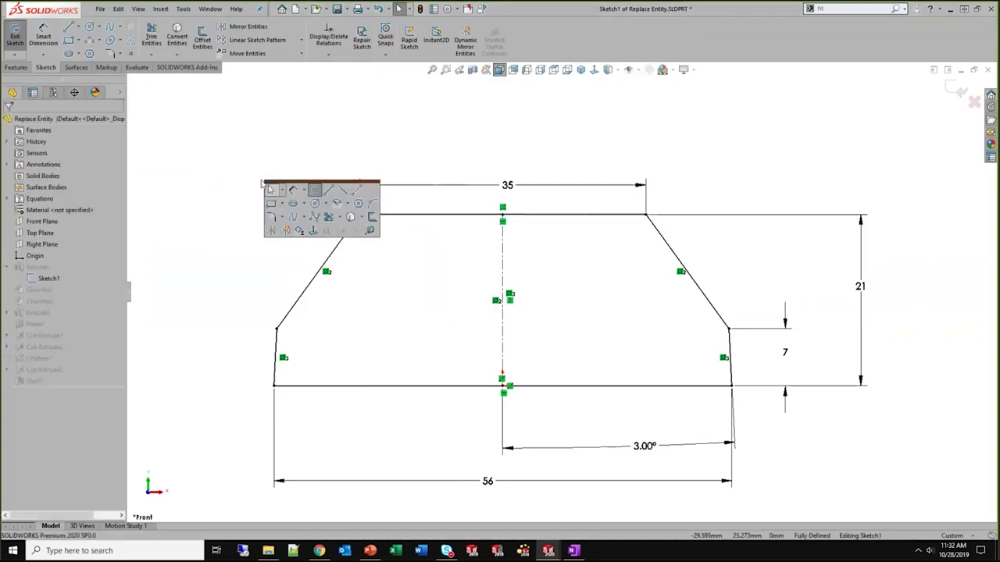
left_click(347, 203)
left_click(371, 243)
left_click(359, 214)
left_click(646, 214)
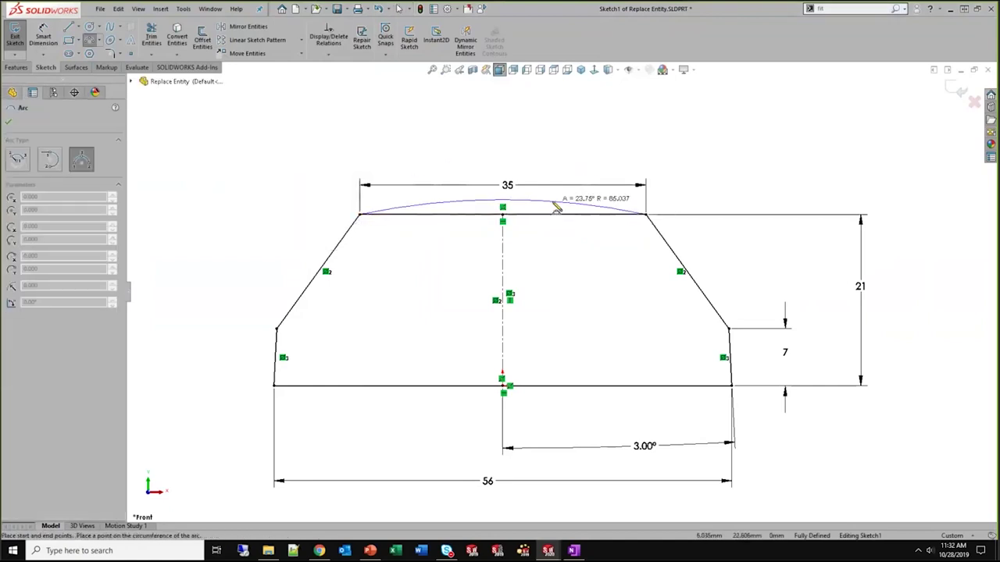
left_click(560, 208)
key("Escape")
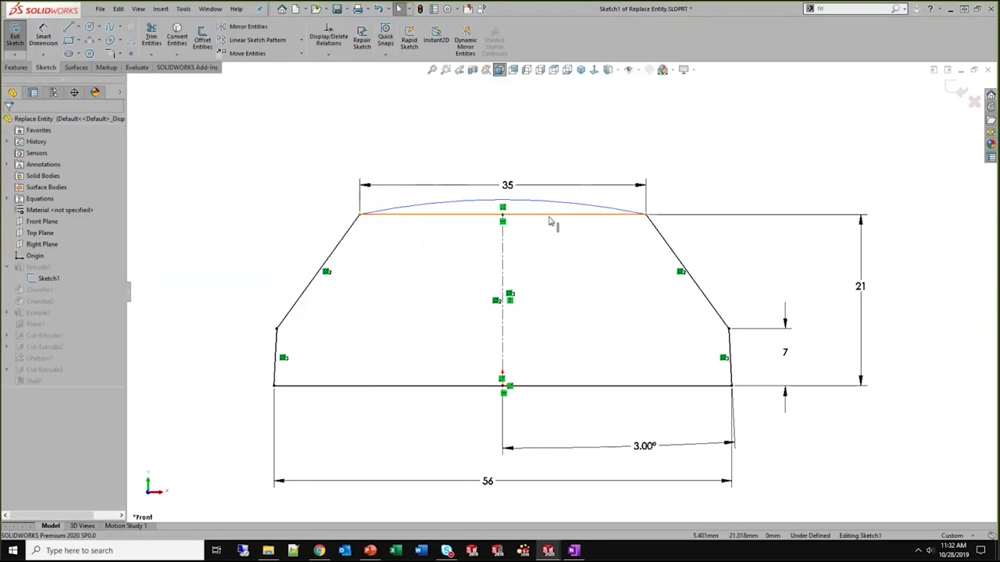
Replace the top 35 mm line with the new arc using Replace Entity, with the Delete and Make contour options on
left_click(549, 216)
key("r")
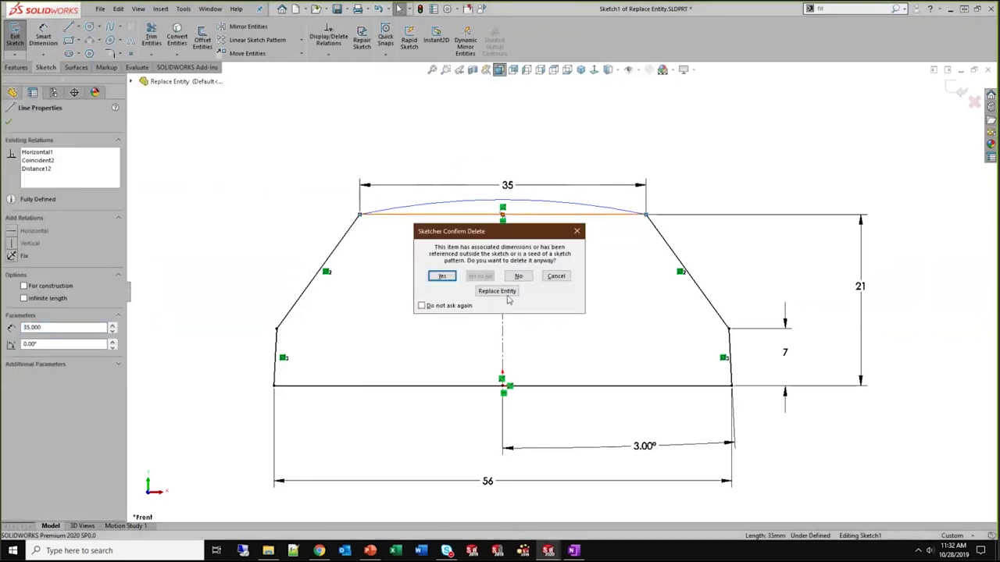
left_click(440, 276)
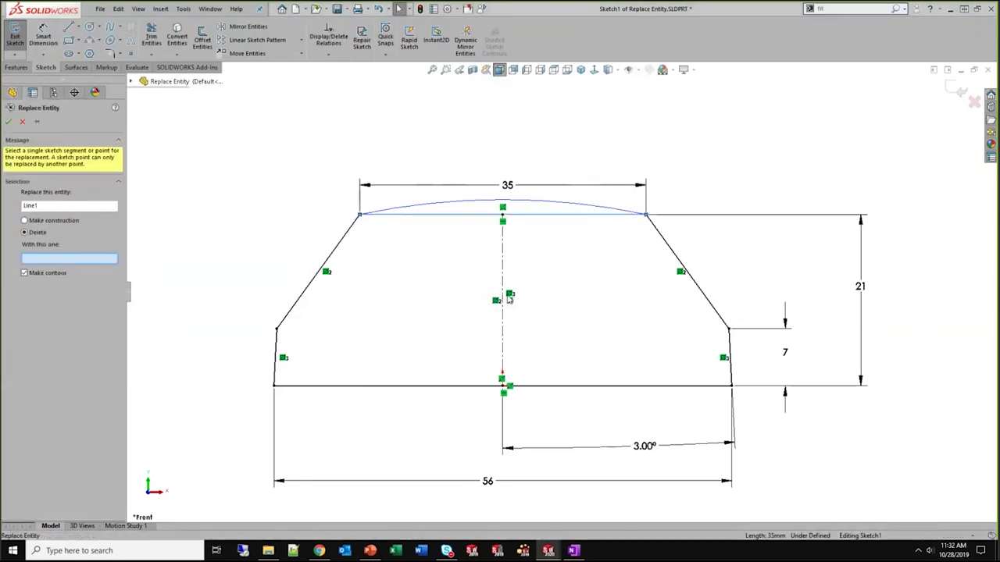
left_click(452, 208)
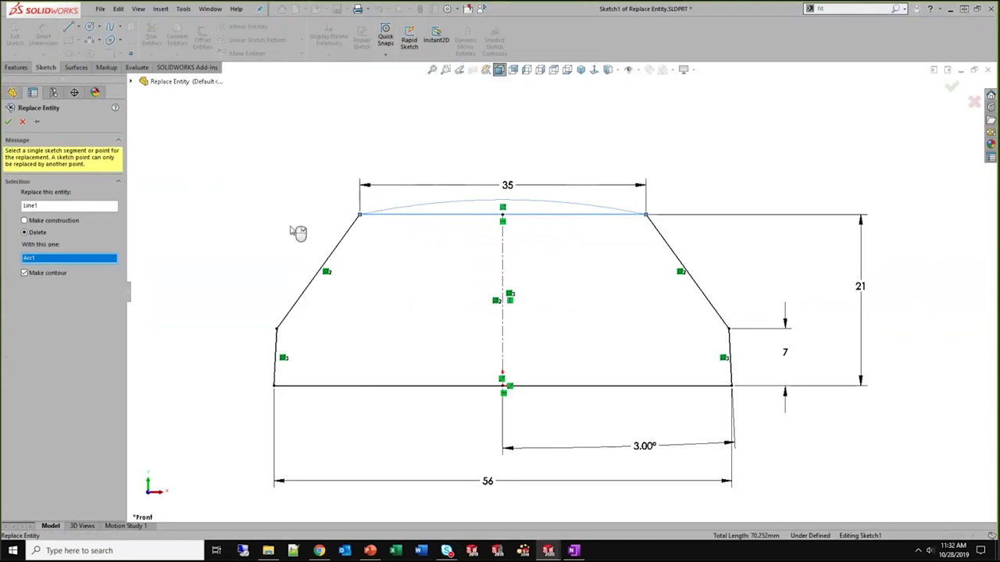
left_click(40, 234)
left_click(7, 122)
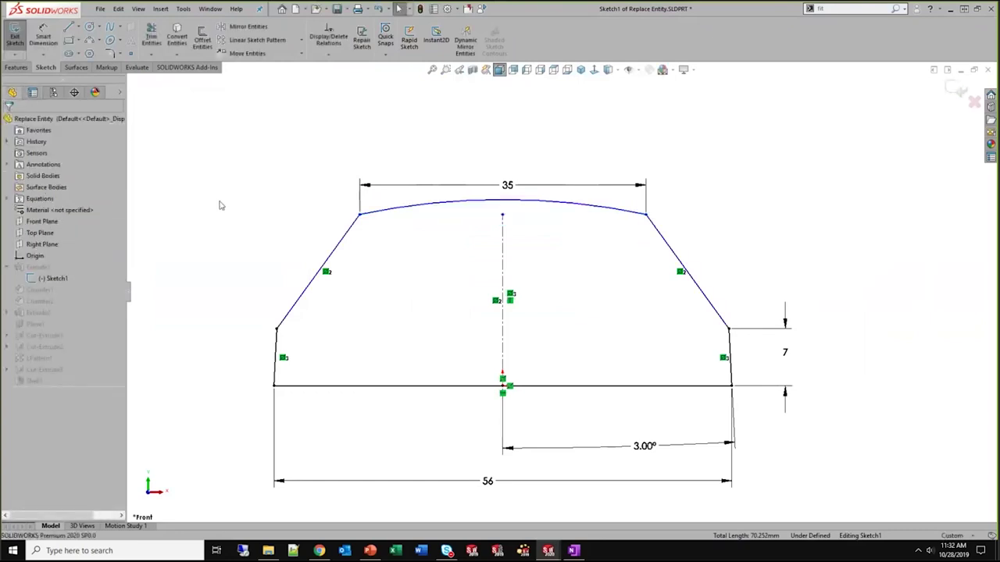
Exit Sketch1 to rebuild the part and inspect the curved-top model at an angle
key("d")
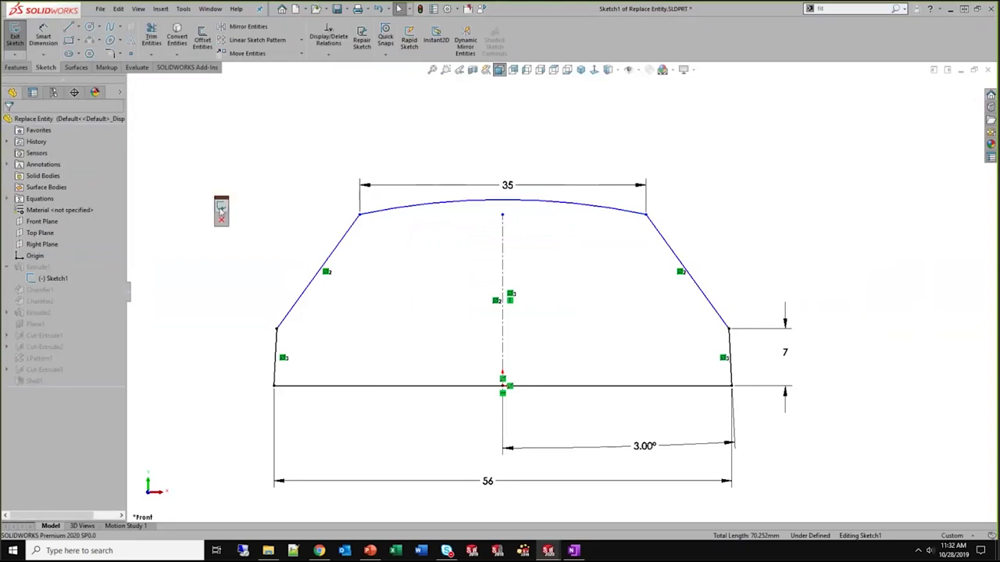
left_click(221, 209)
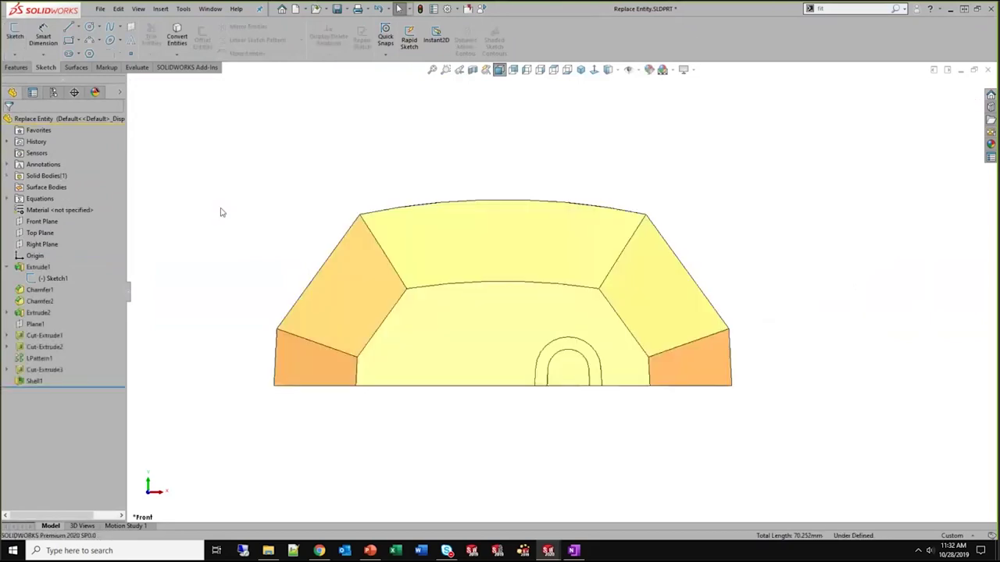
middle_click_drag(241, 199, 731, 328)
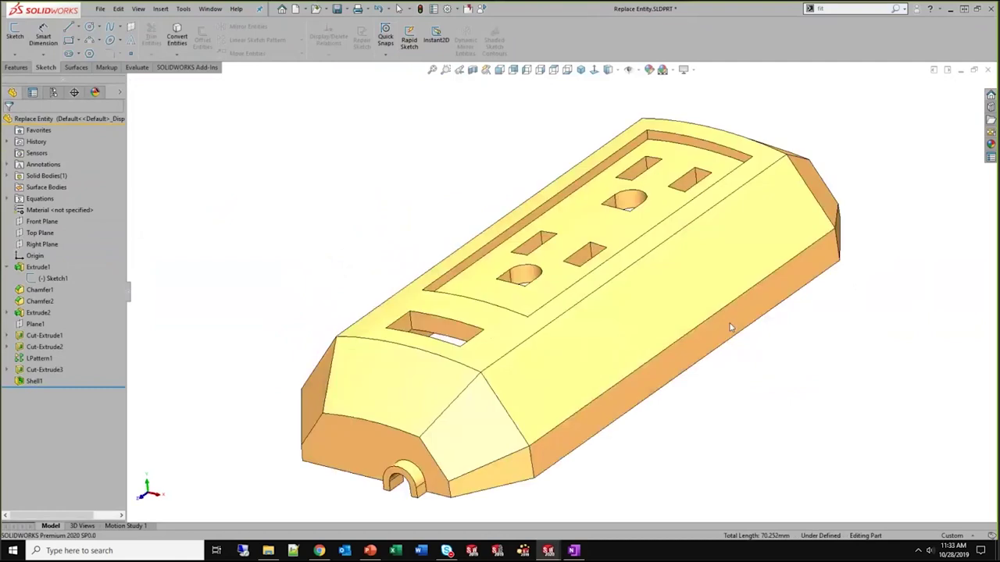
key("f")
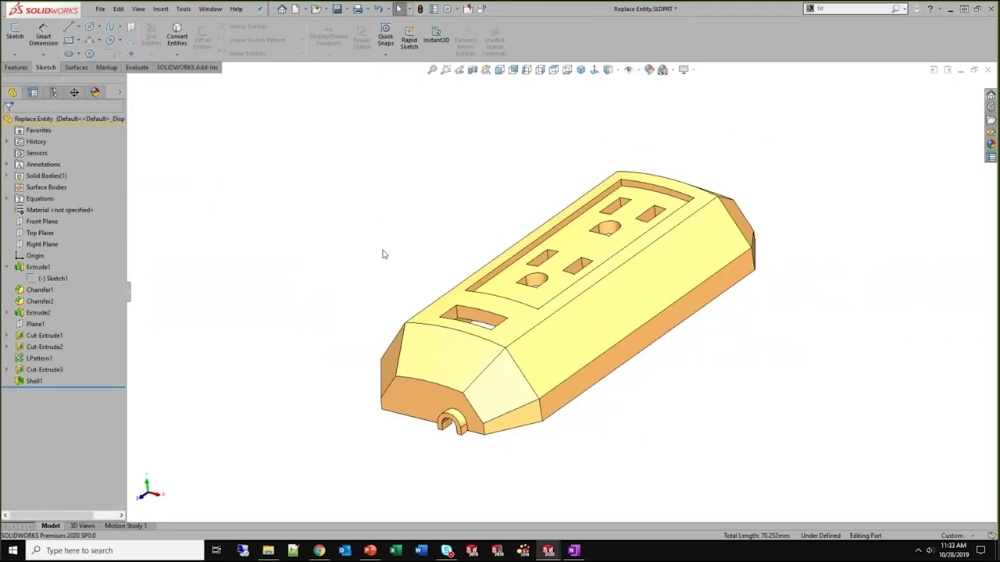
right_click(53, 278)
left_click(193, 234)
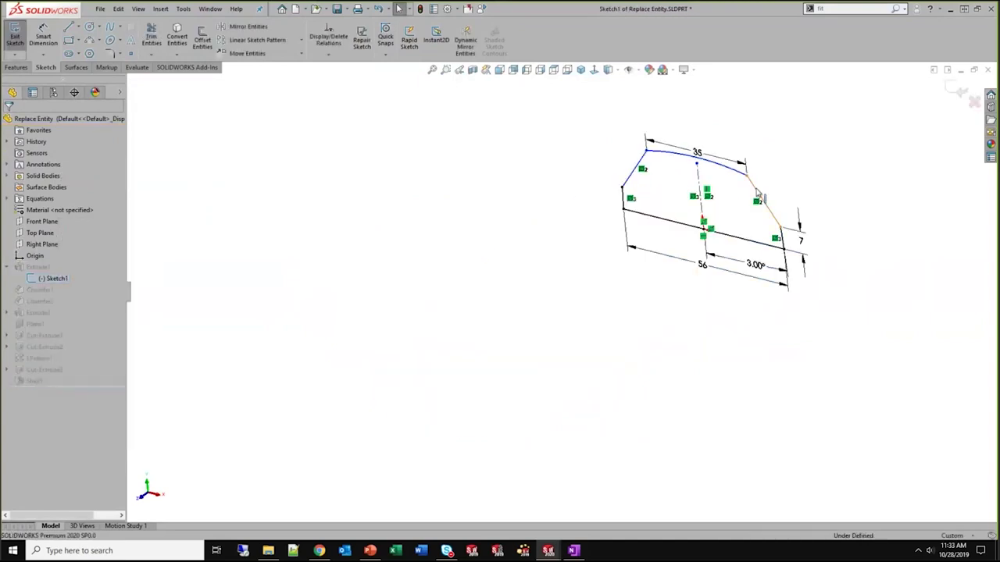
right_click(755, 189)
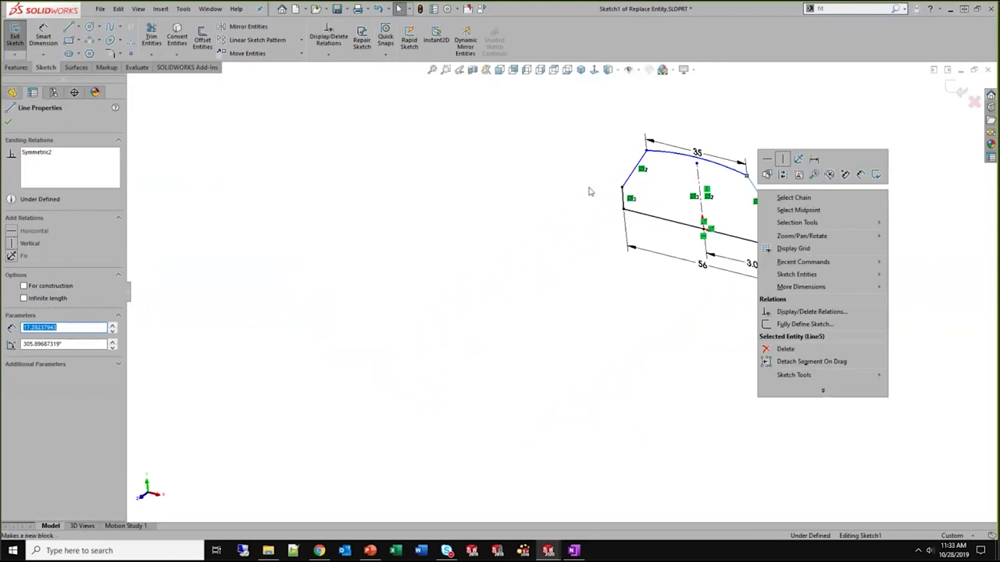
left_click(833, 176)
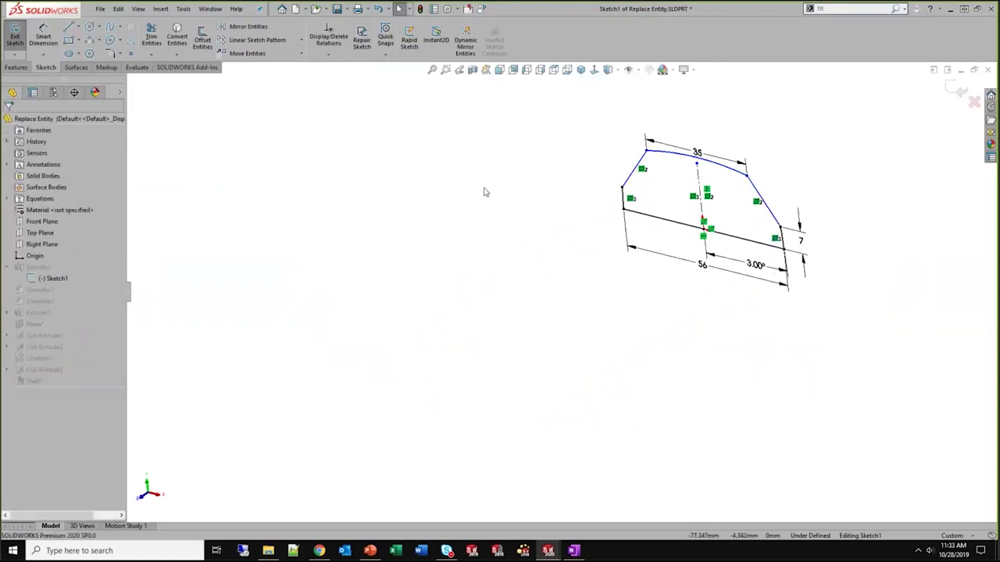
left_click(954, 89)
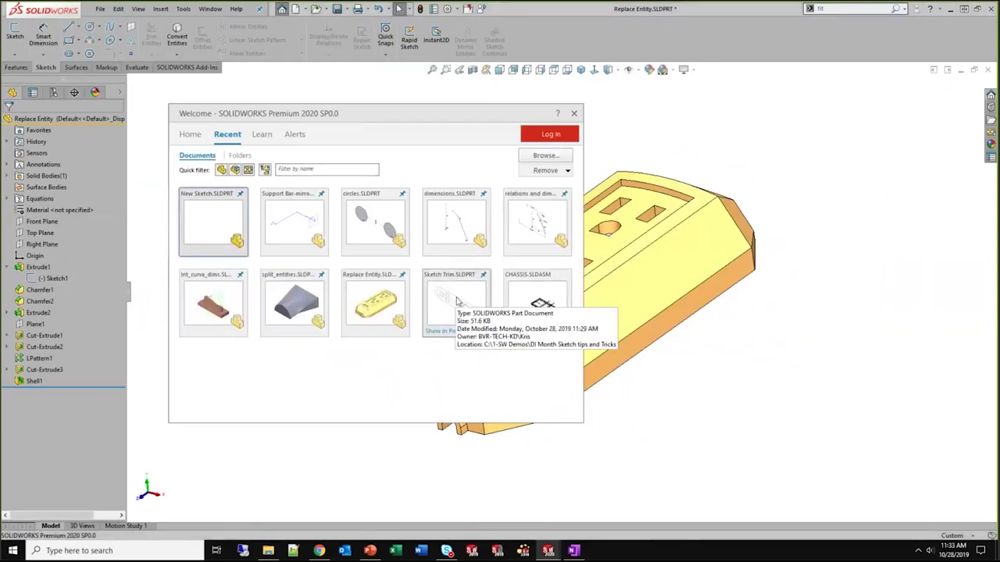
Open the recent part Sketch Trim.SLDPRT and open its Sketch1 for editing
left_click(457, 301)
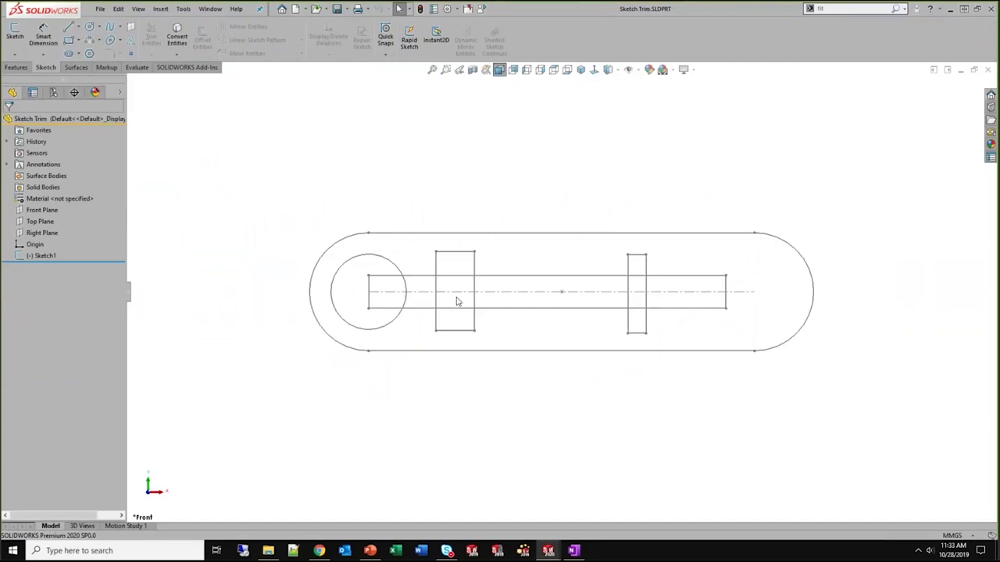
left_click(43, 255)
left_click(56, 213)
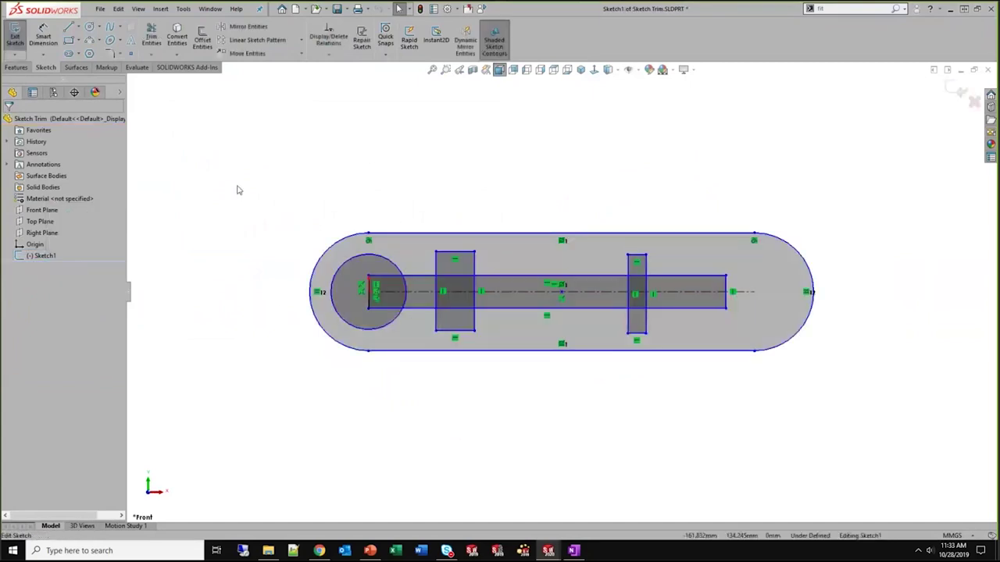
Try Power Trim on the long rectangle's lines inside the circle without keeping trimmed entities as construction geometry
left_click(151, 38)
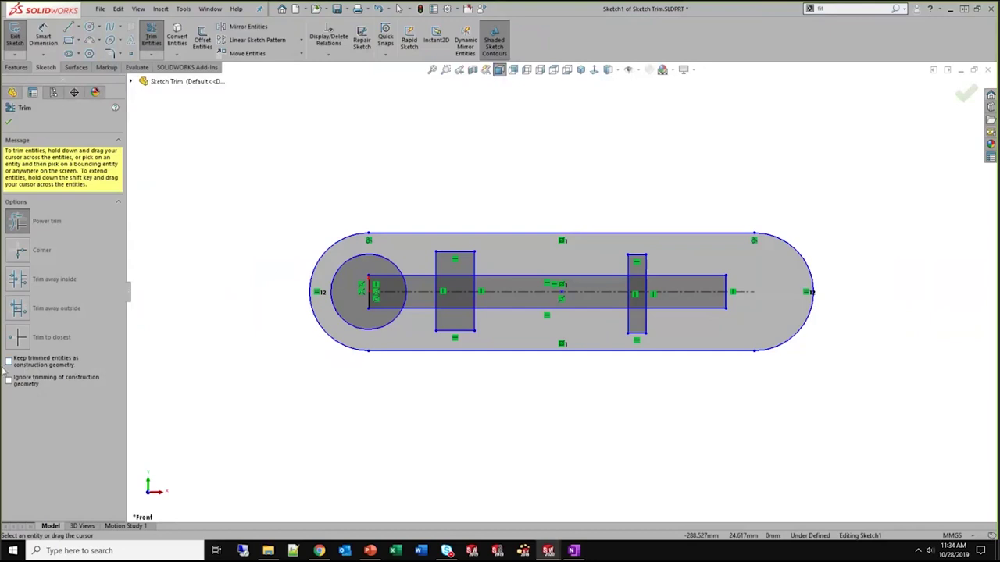
scroll(379, 332, "down", 3)
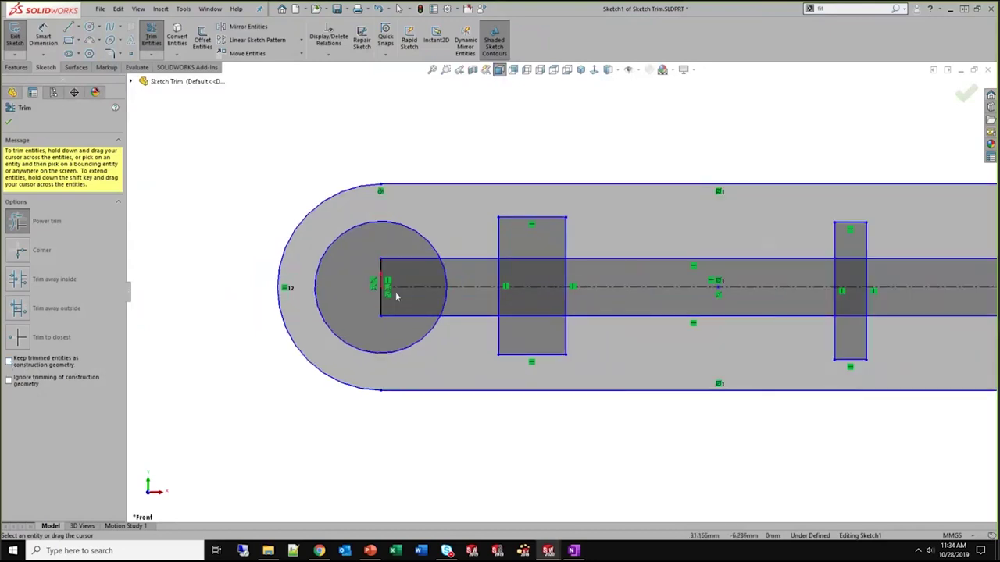
mouse_move(411, 268)
left_mouse_down()
mouse_move(374, 280)
mouse_move(382, 306)
mouse_move(411, 328)
left_mouse_up()
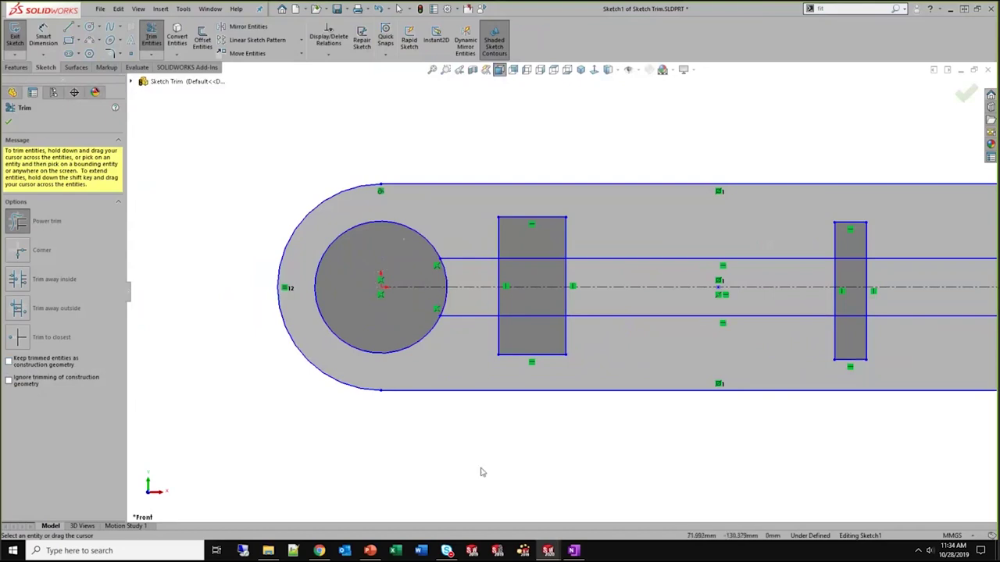
key("Escape")
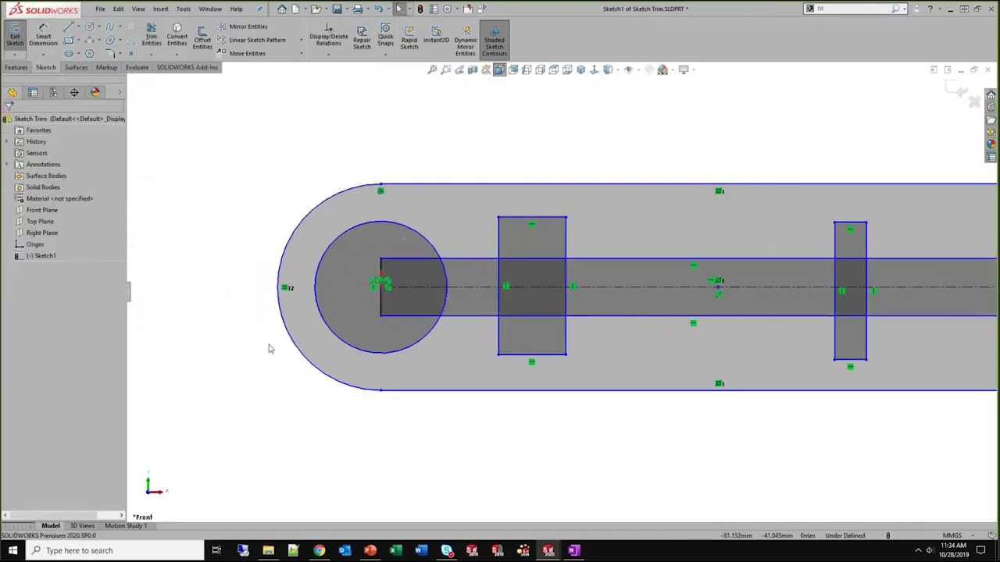
Power-trim the long rectangle's overlaps with the circle and the wider upright rectangle, keeping trimmed entities as construction geometry
left_click(150, 37)
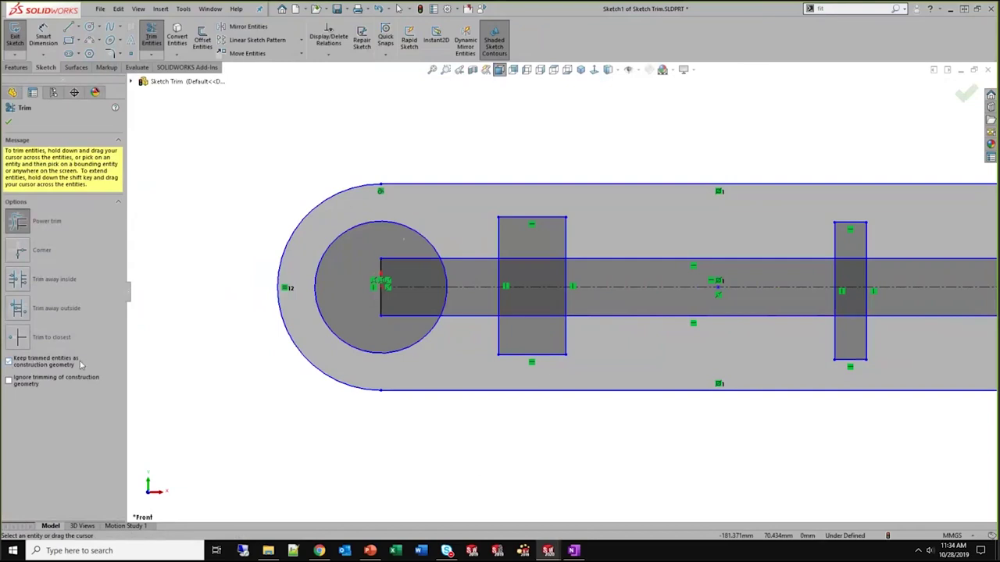
scroll(415, 306, "down", 1)
mouse_move(430, 261)
left_mouse_down()
mouse_move(413, 252)
mouse_move(423, 292)
mouse_move(422, 275)
mouse_move(627, 277)
mouse_move(555, 257)
mouse_move(567, 317)
mouse_move(504, 315)
mouse_move(652, 305)
left_mouse_up()
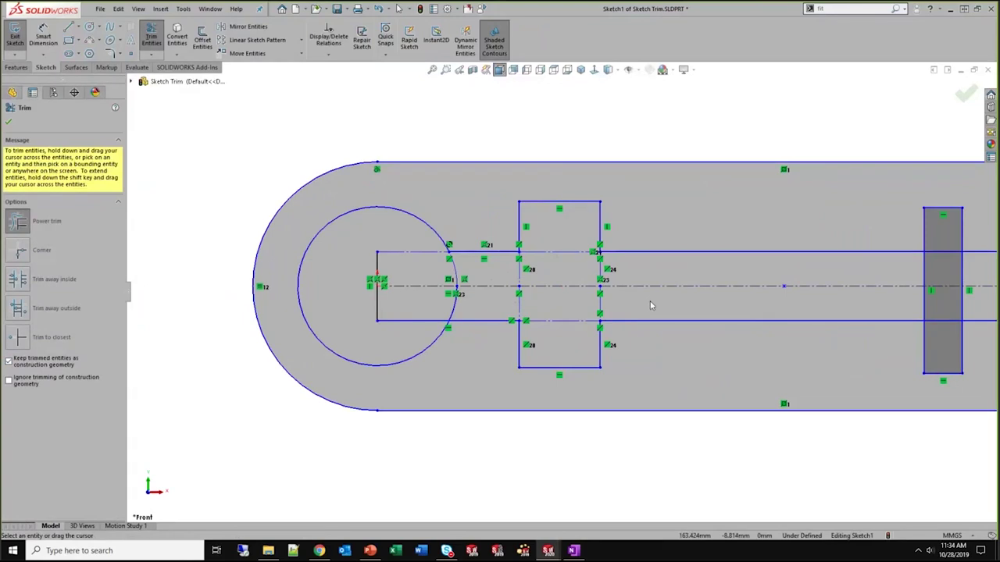
scroll(617, 310, "down", 1)
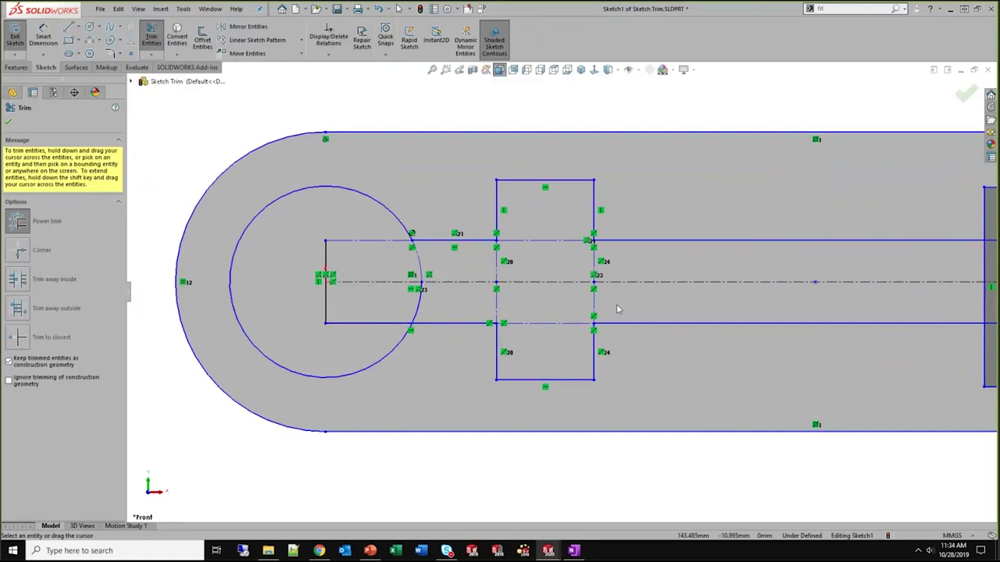
left_click_drag(438, 311, 382, 333)
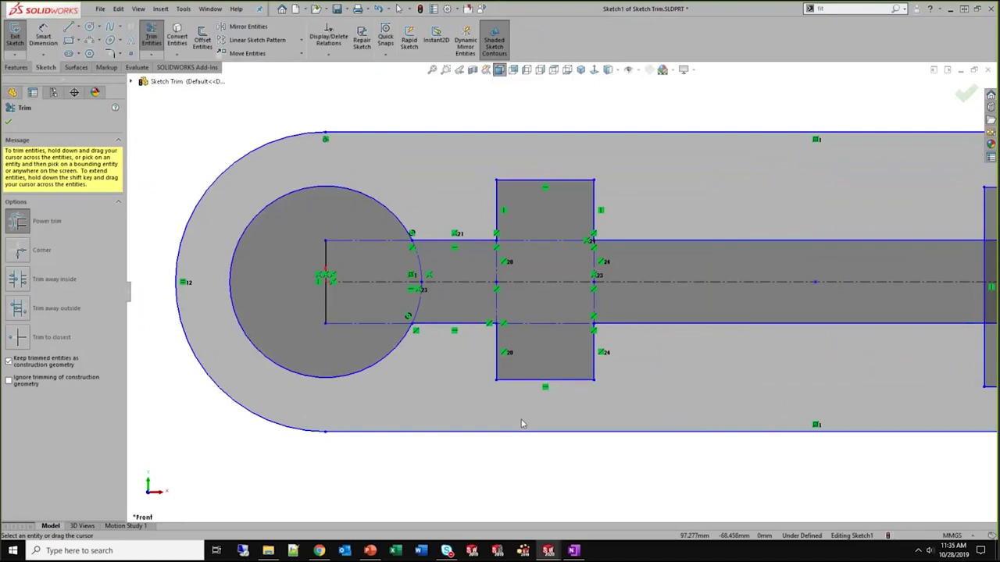
Power-trim the overlap of the long rectangle and the narrow upright rectangle, keeping trimmed entities as construction geometry
left_click(22, 379)
left_click(17, 384)
key("f")
scroll(789, 284, "down", 3)
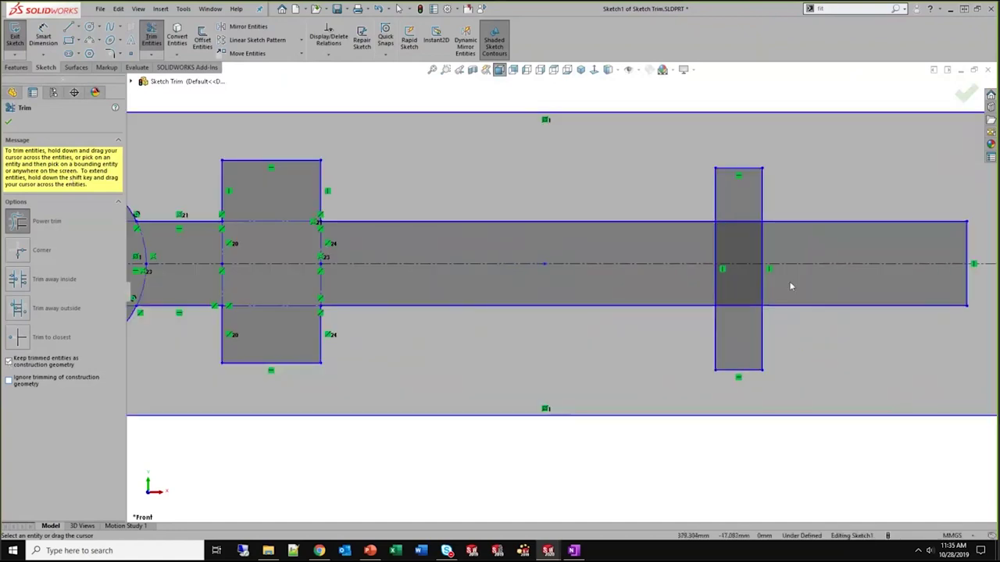
mouse_move(677, 243)
left_mouse_down()
mouse_move(799, 249)
mouse_move(832, 305)
left_mouse_up()
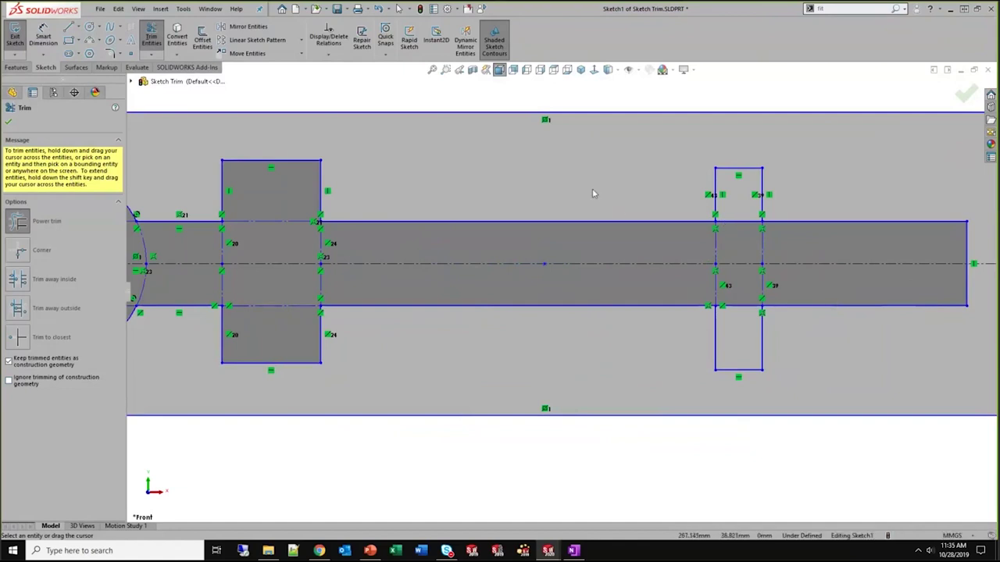
key("alt+Tab")
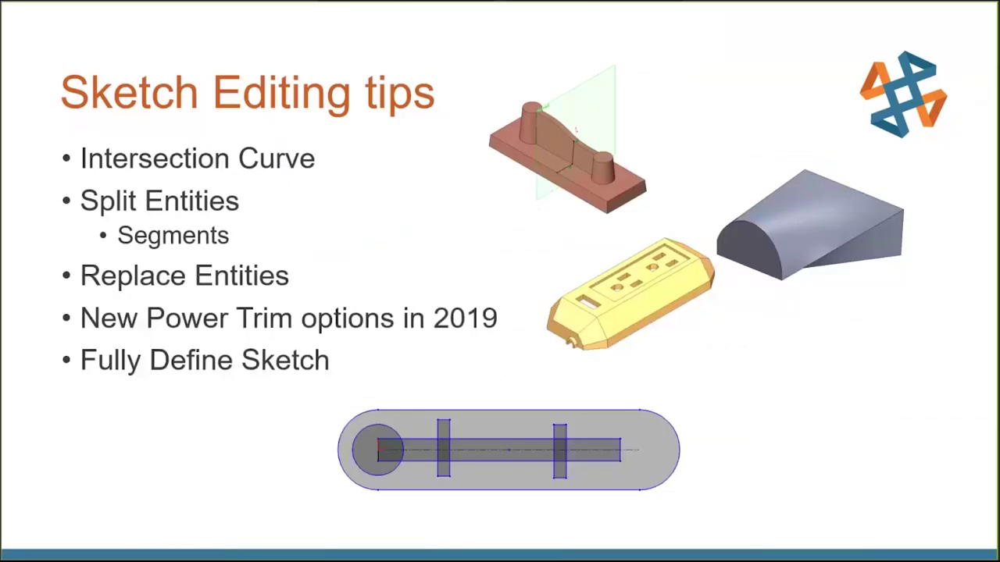
key("Right")
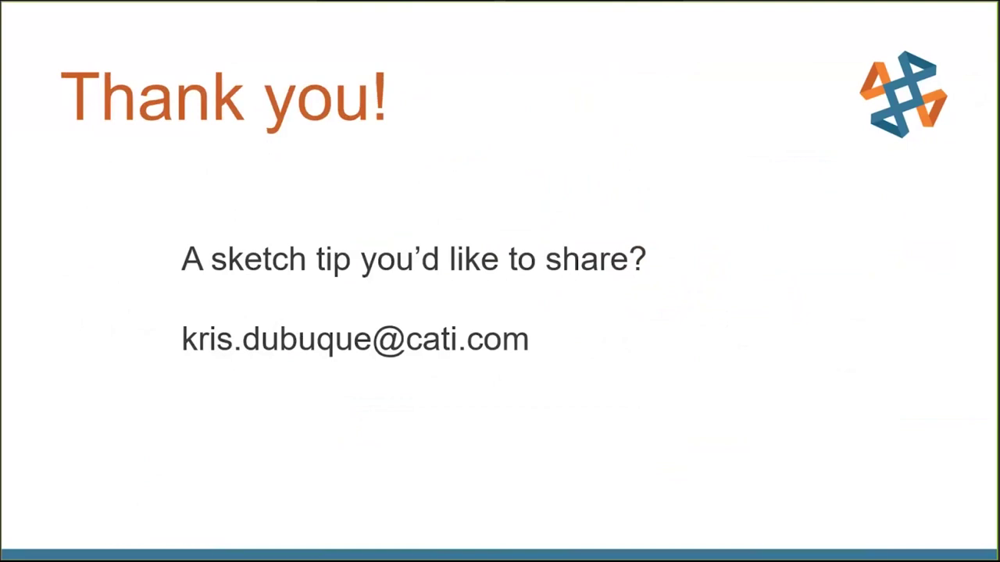